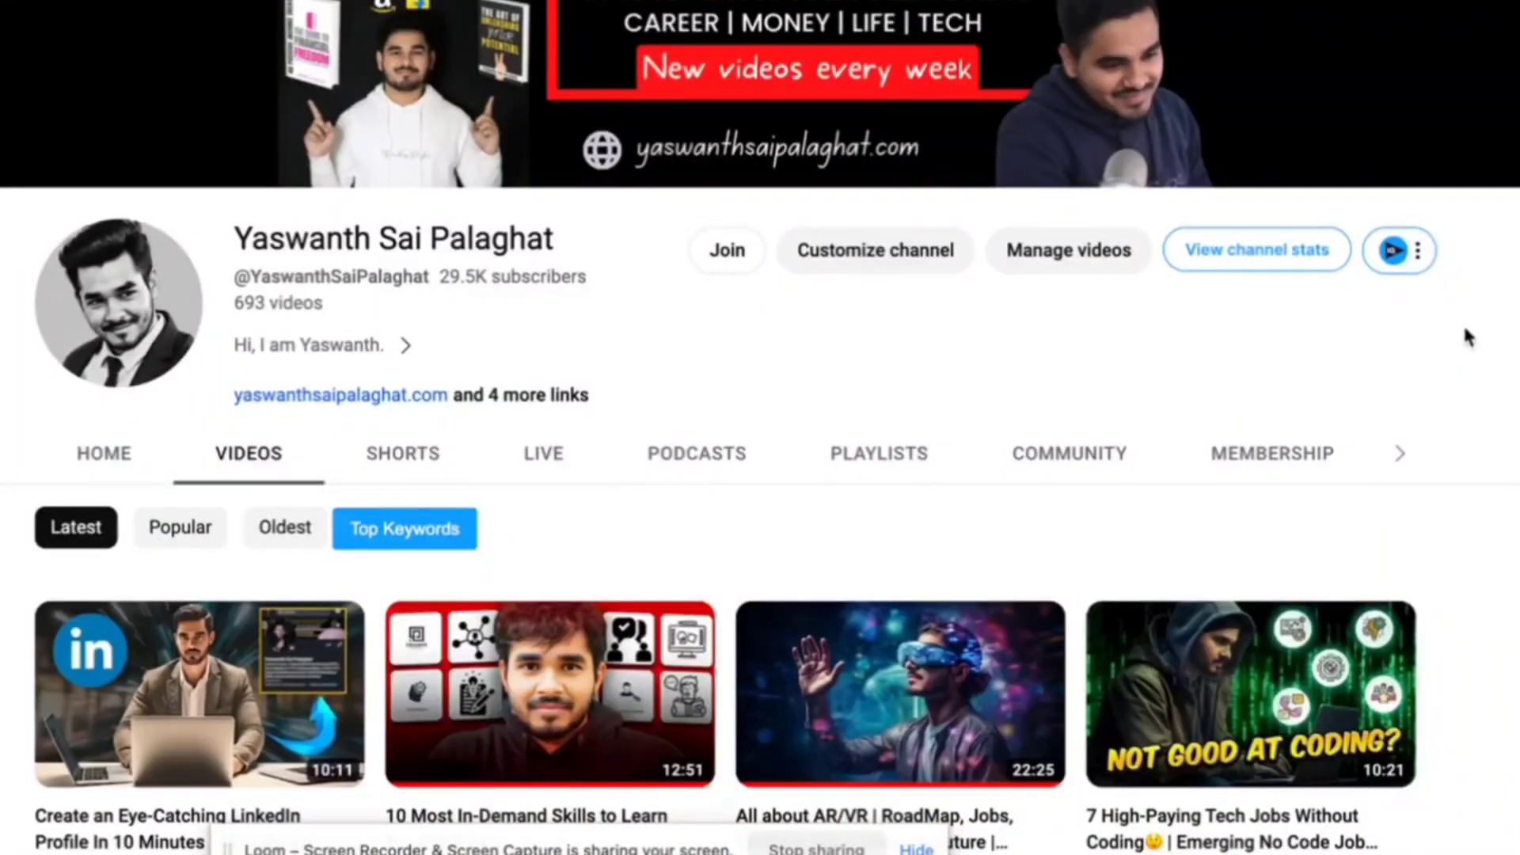
Browse the YouTube channel's video thumbnails and its Shorts covers
scroll(1465, 329, "down", 5)
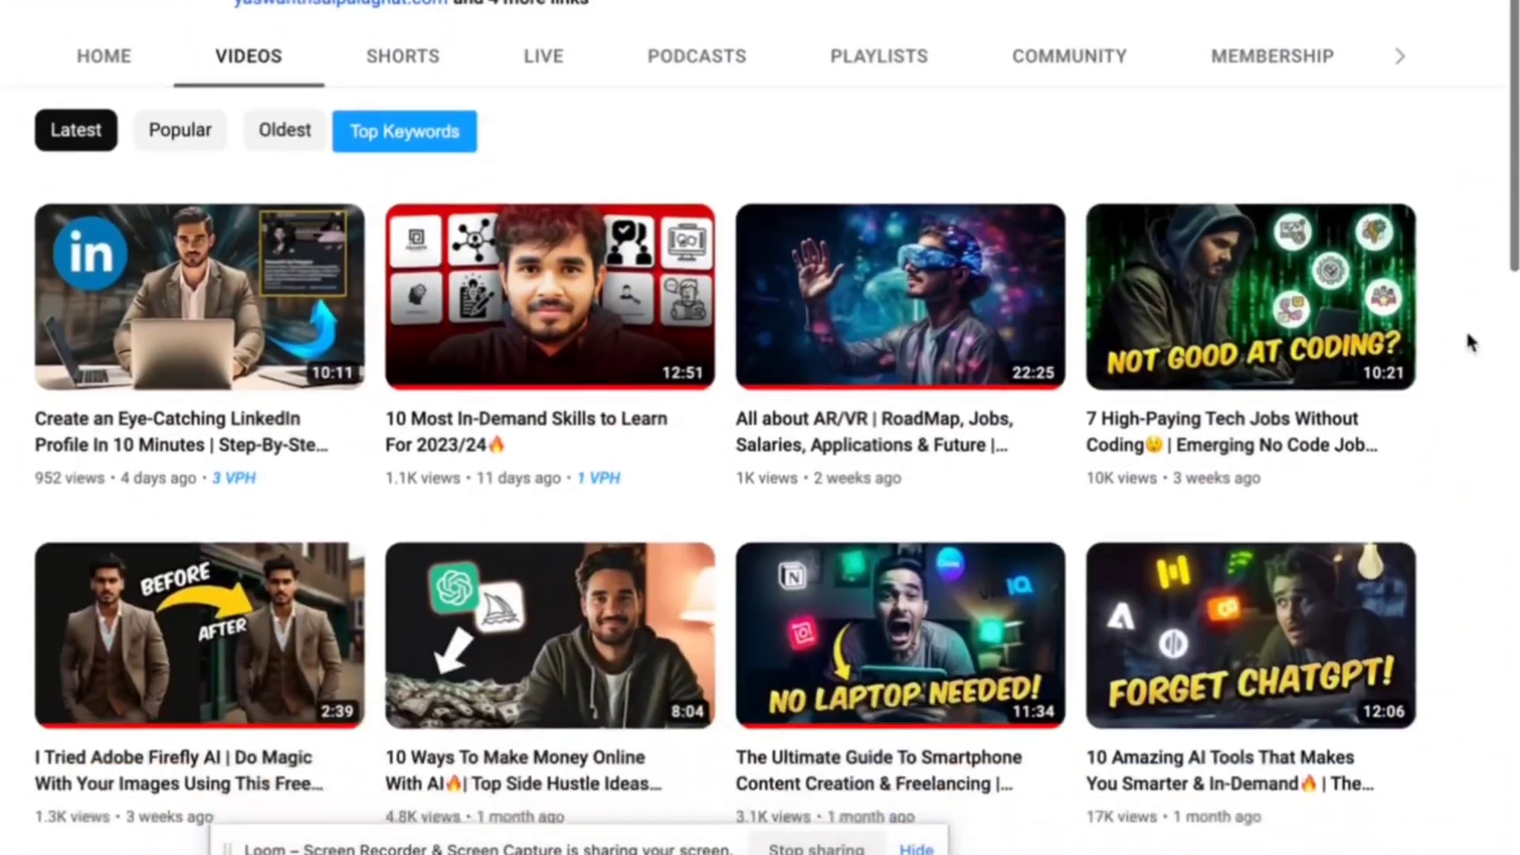
scroll(1467, 335, "down", 3)
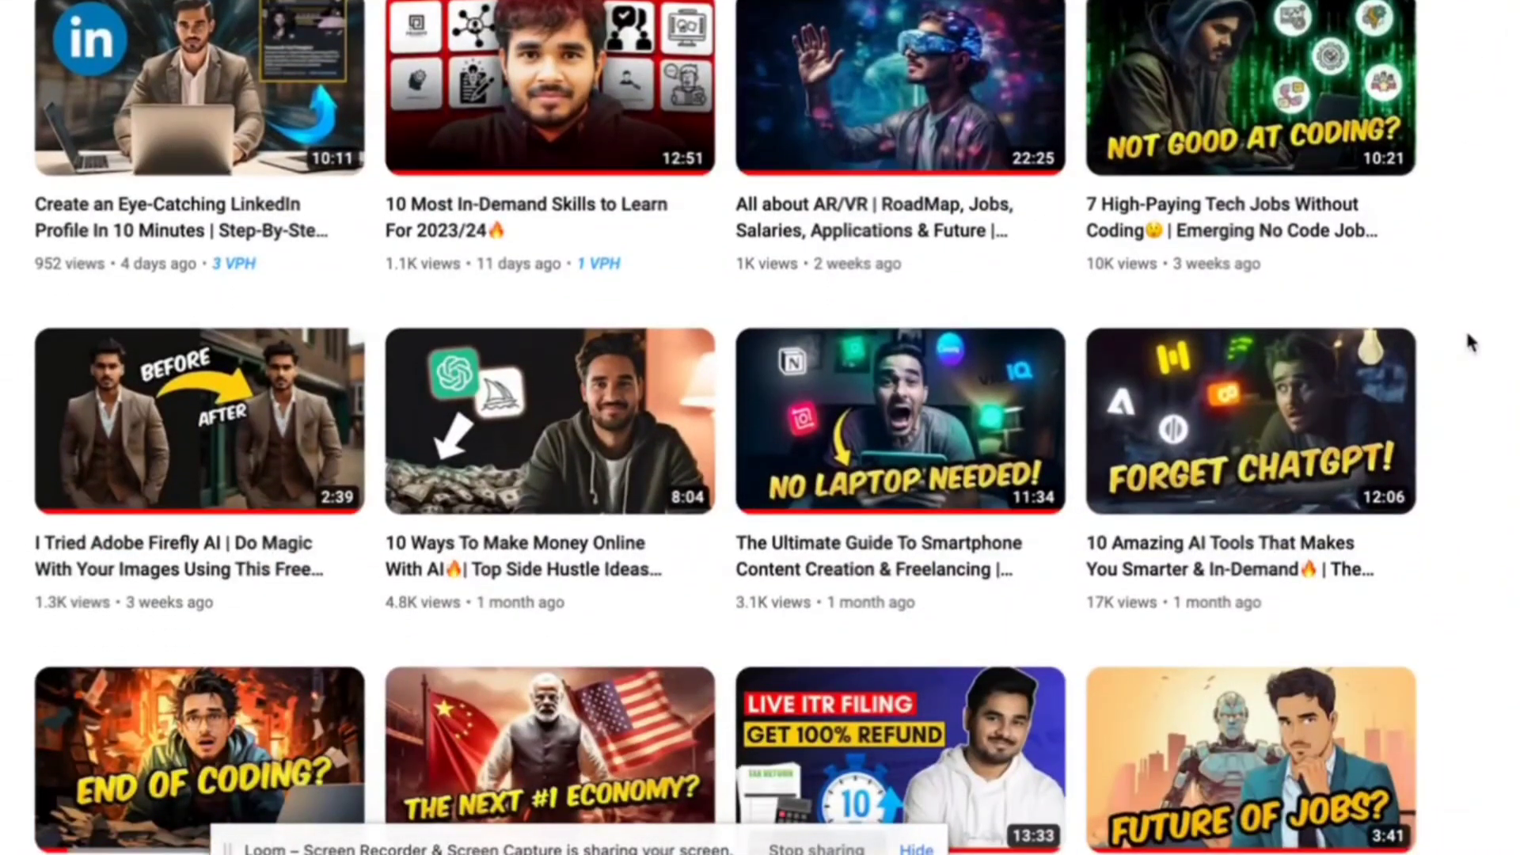
scroll(1467, 342, "down", 1)
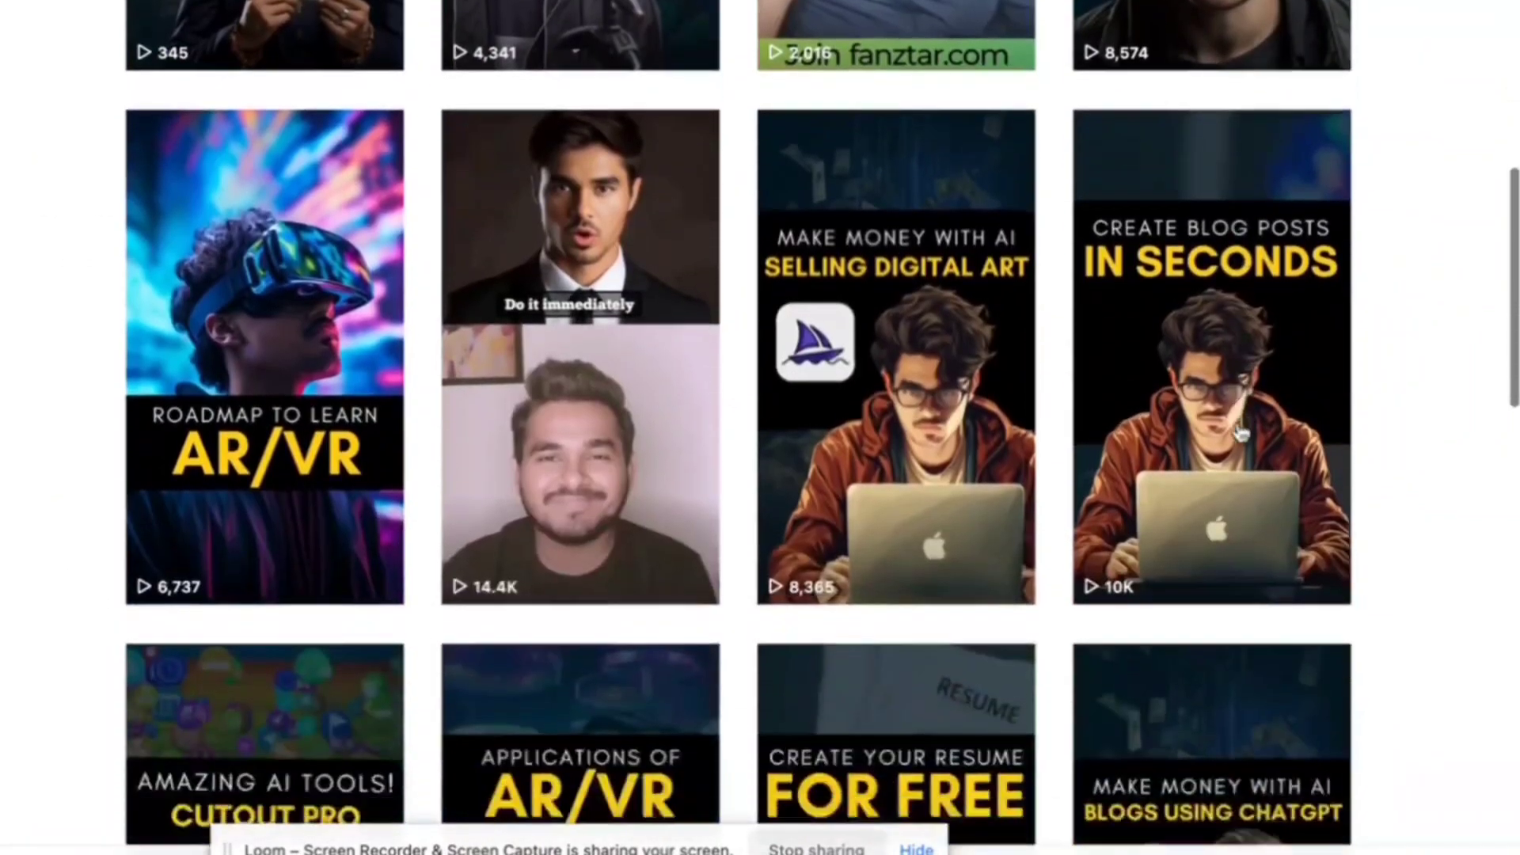
scroll(1240, 432, "down", 7)
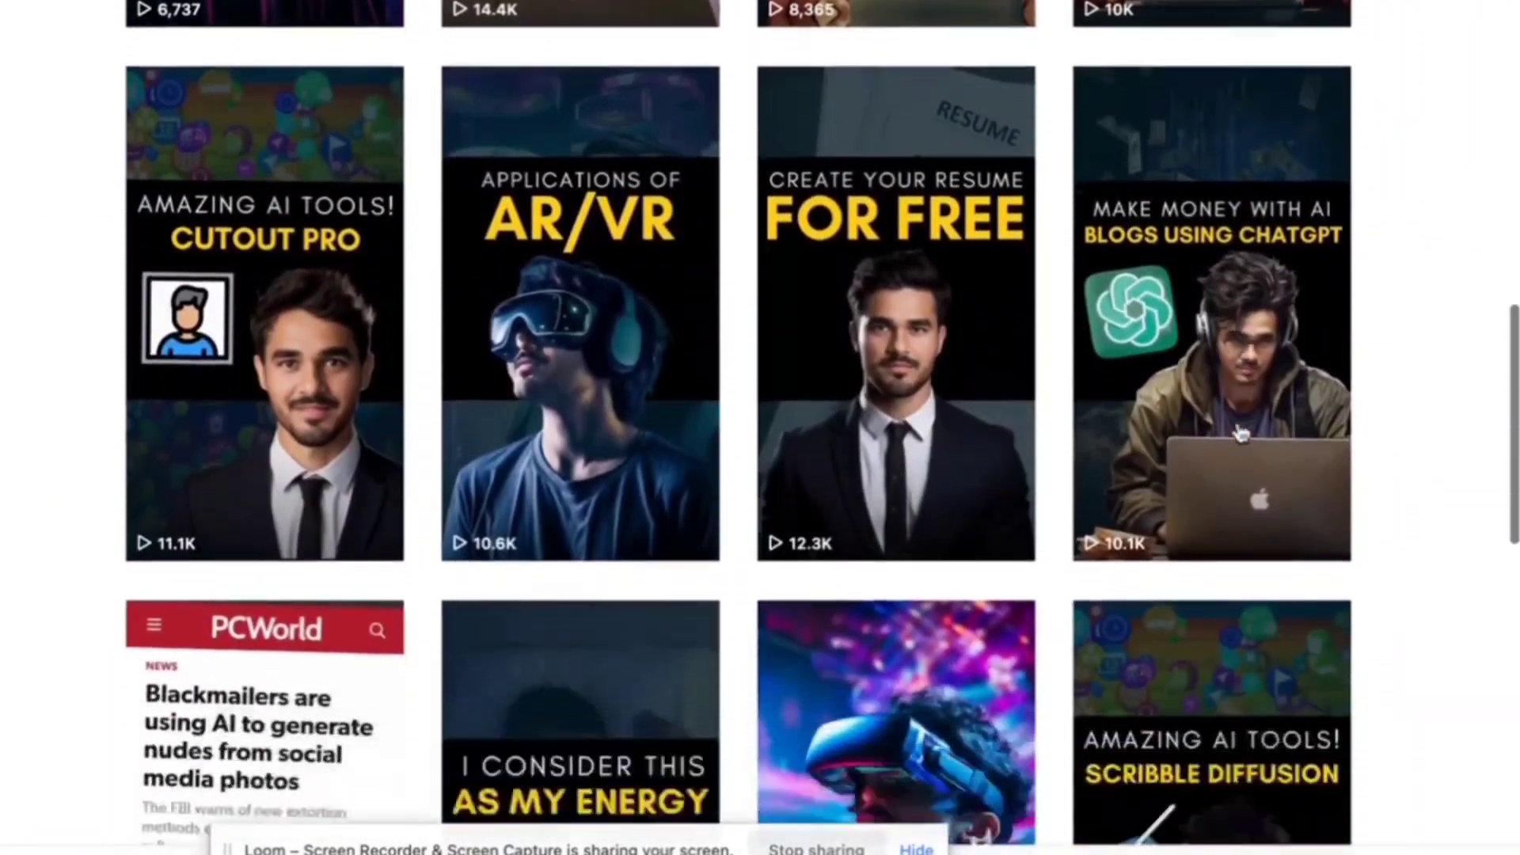
scroll(1241, 432, "down", 15)
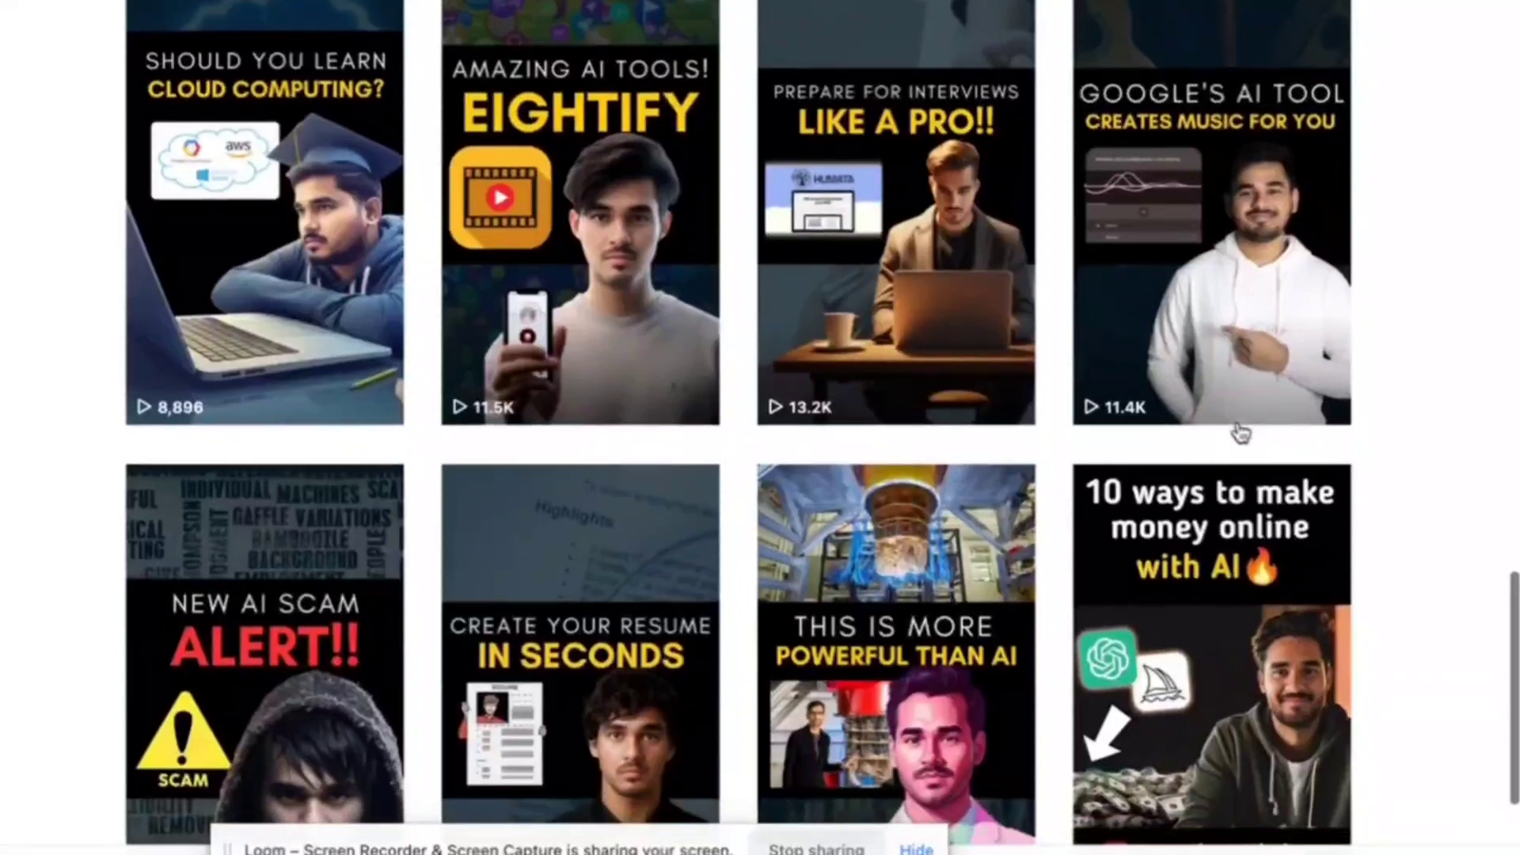
scroll(1241, 431, "down", 4)
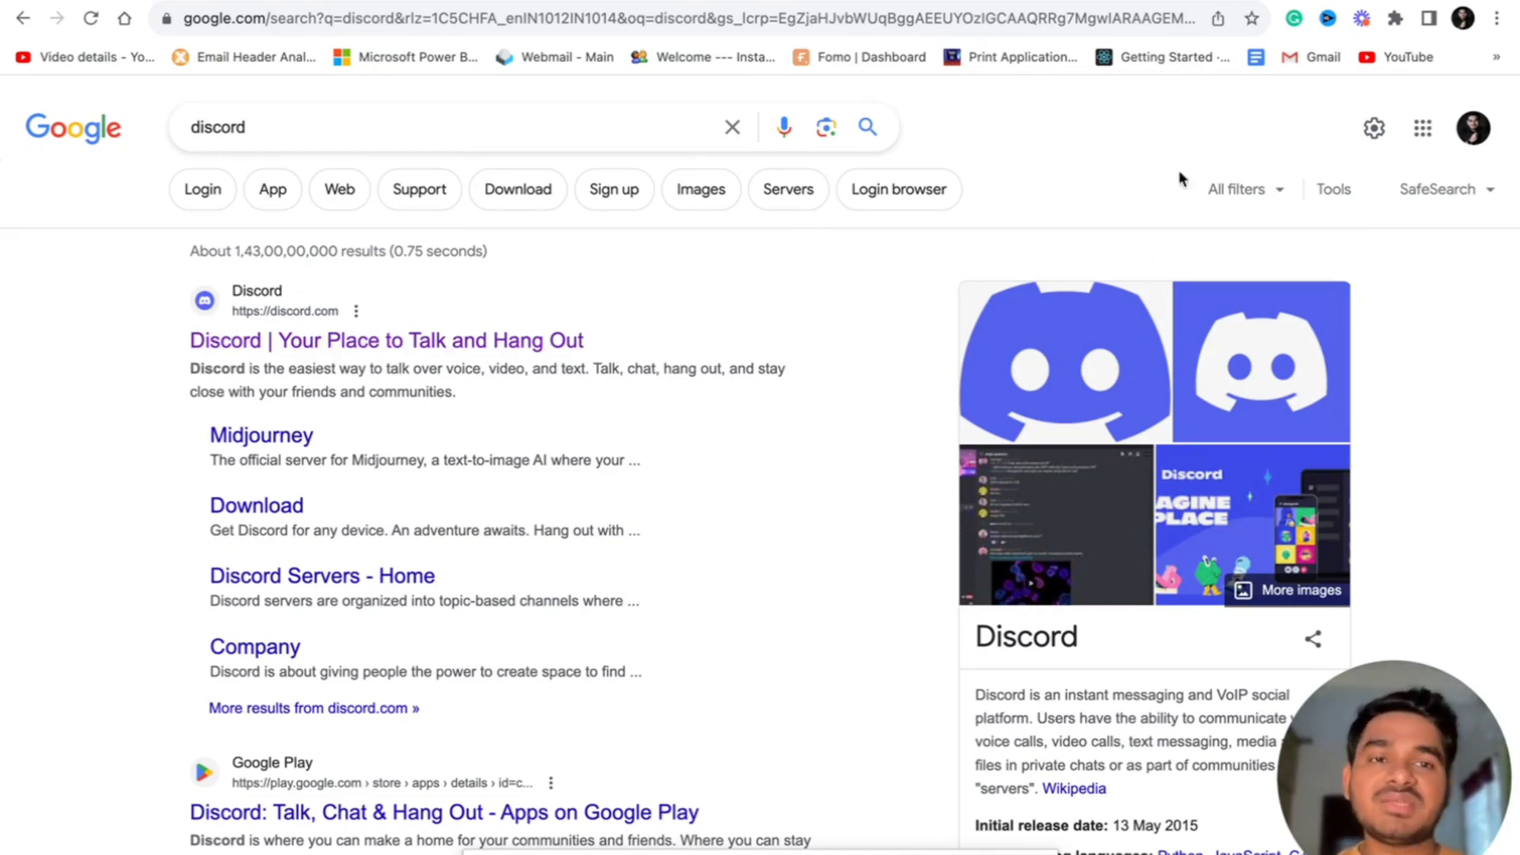
Switch to Discord and open the newbies-61 room of the Midjourney server
key("alt+Left")
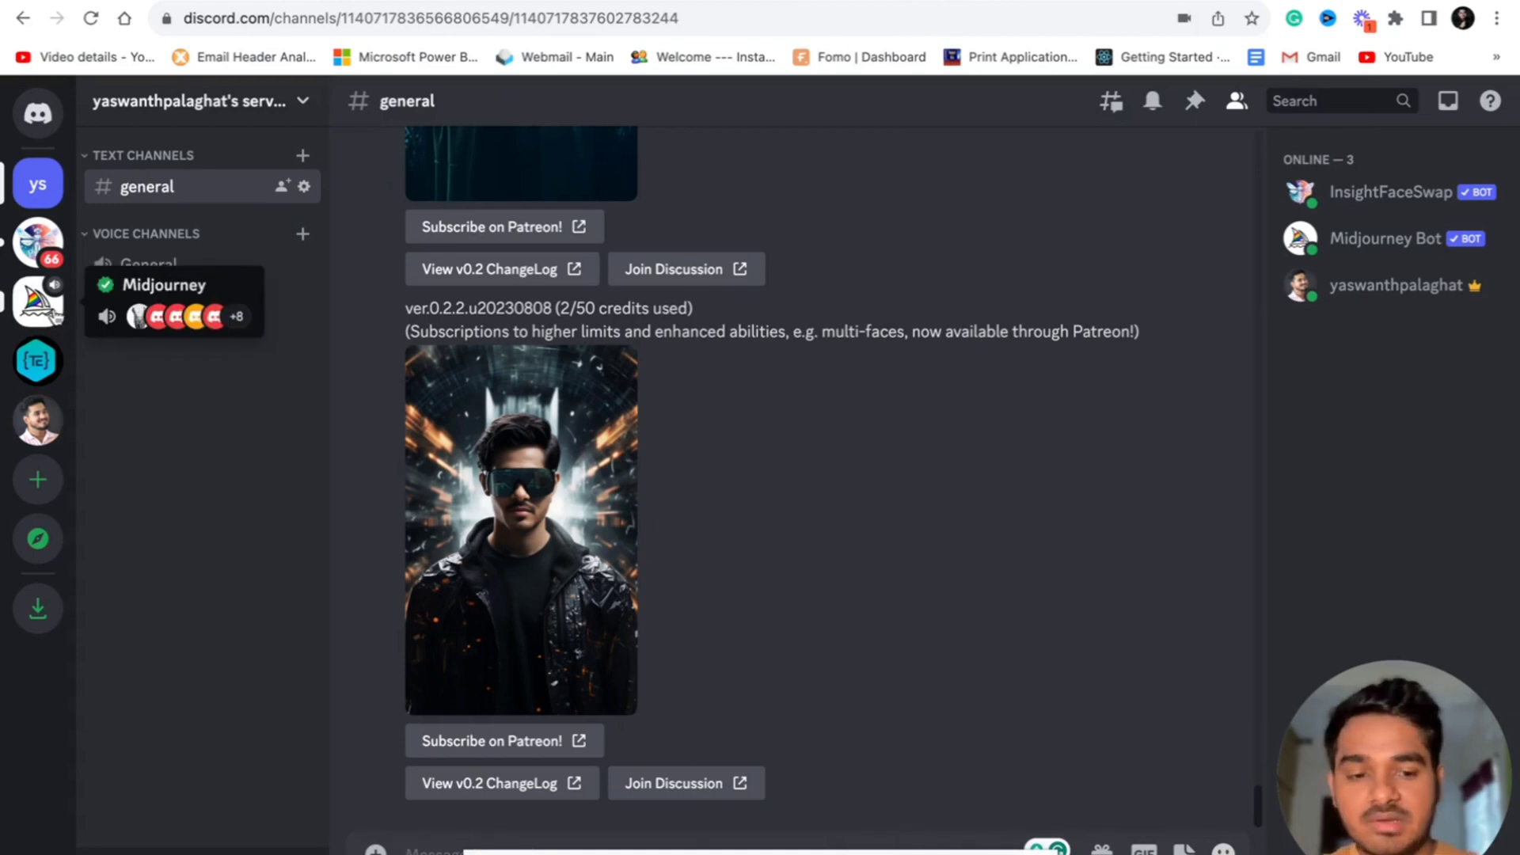
type("/")
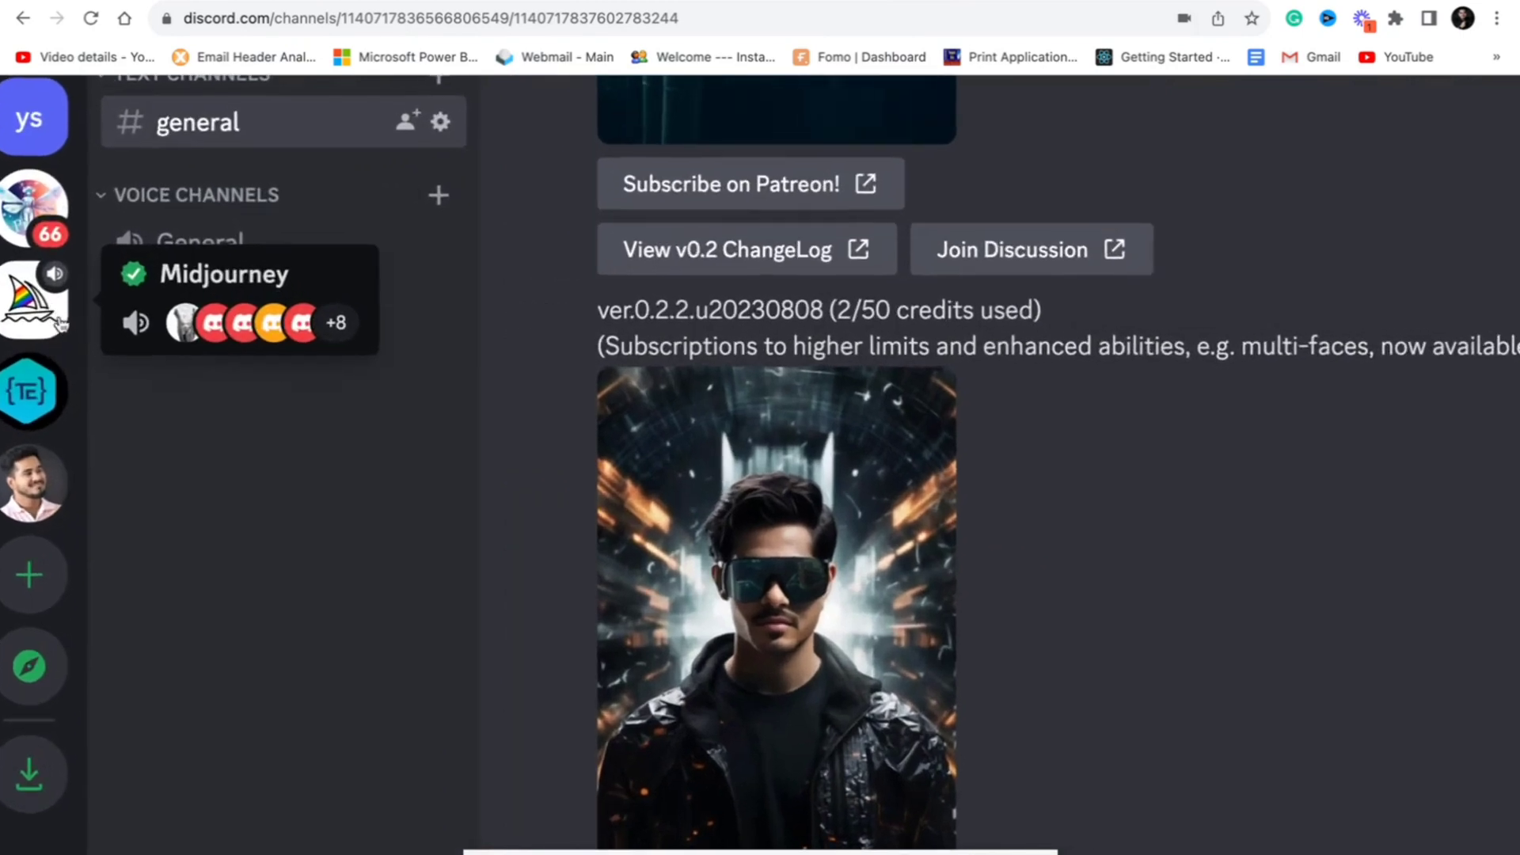
left_click(31, 301)
mouse_move(285, 295)
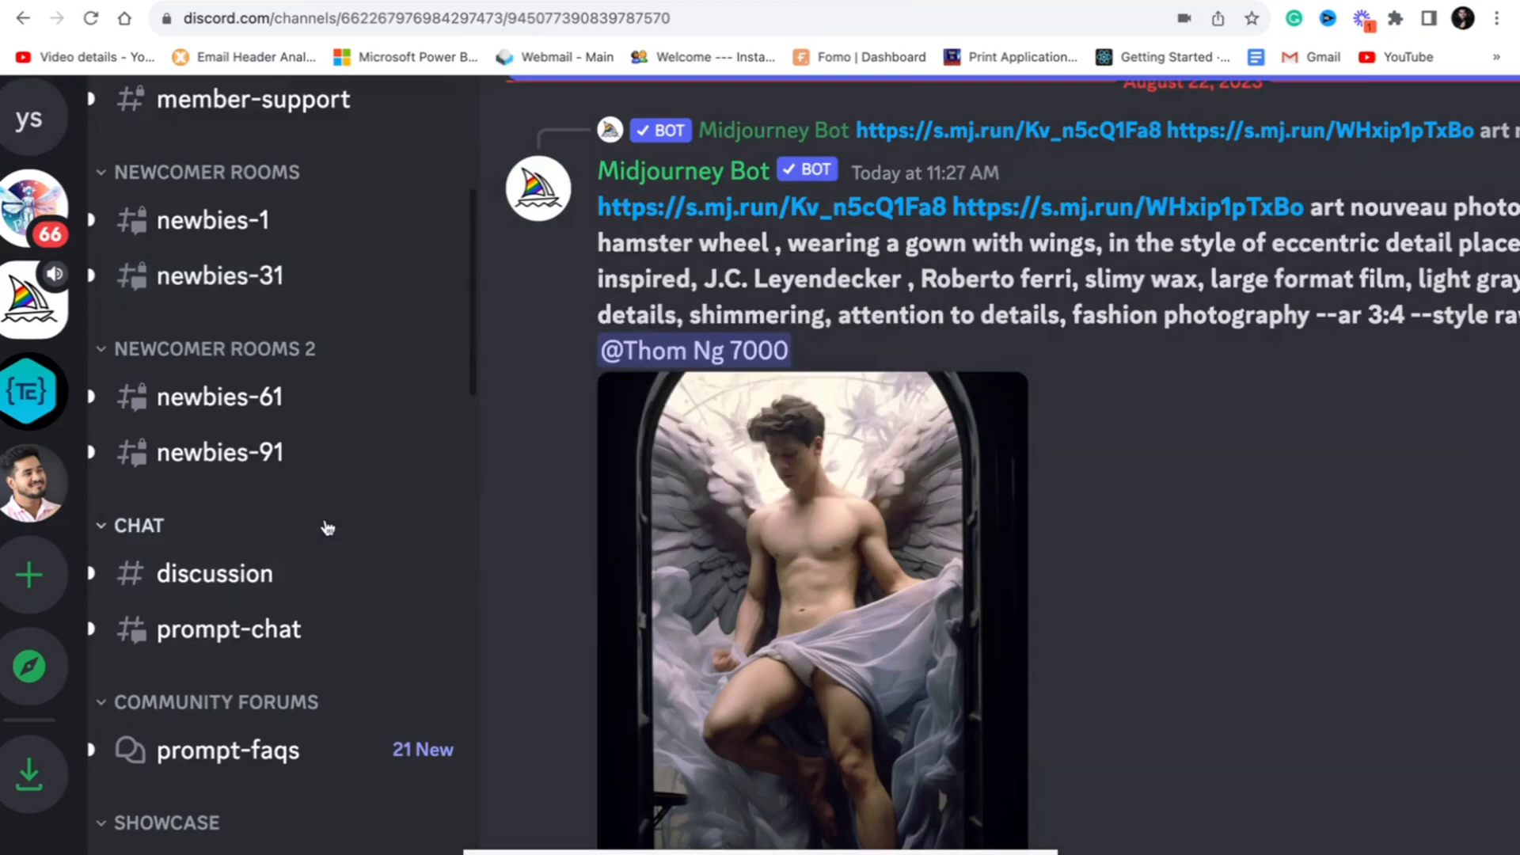
left_click(238, 398)
Look over the Midjourney server's channel list and the images posted in newbies-61
scroll(238, 417, "up", 3)
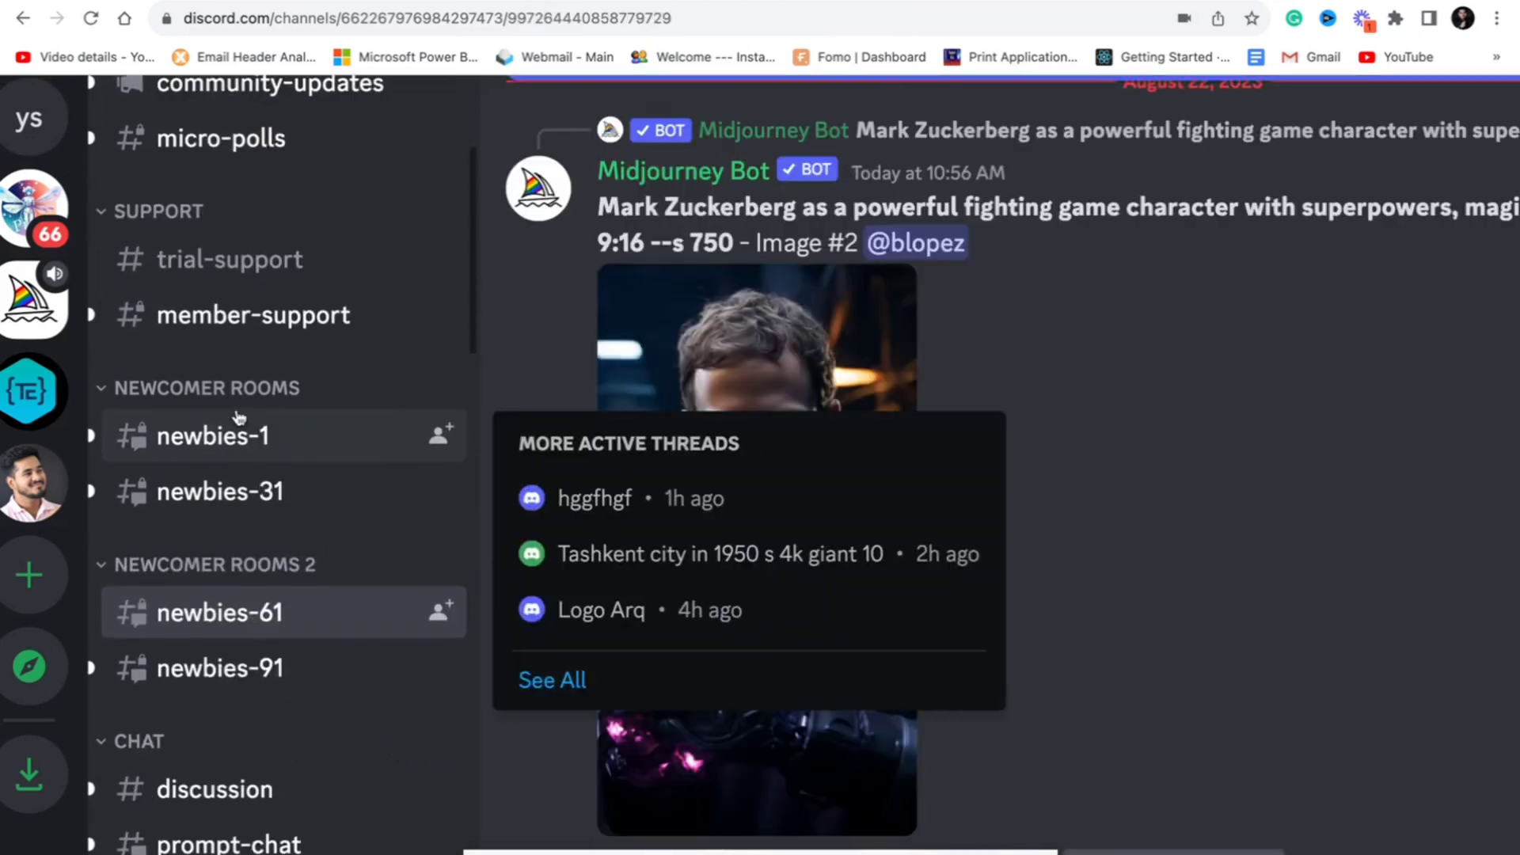
scroll(238, 417, "up", 5)
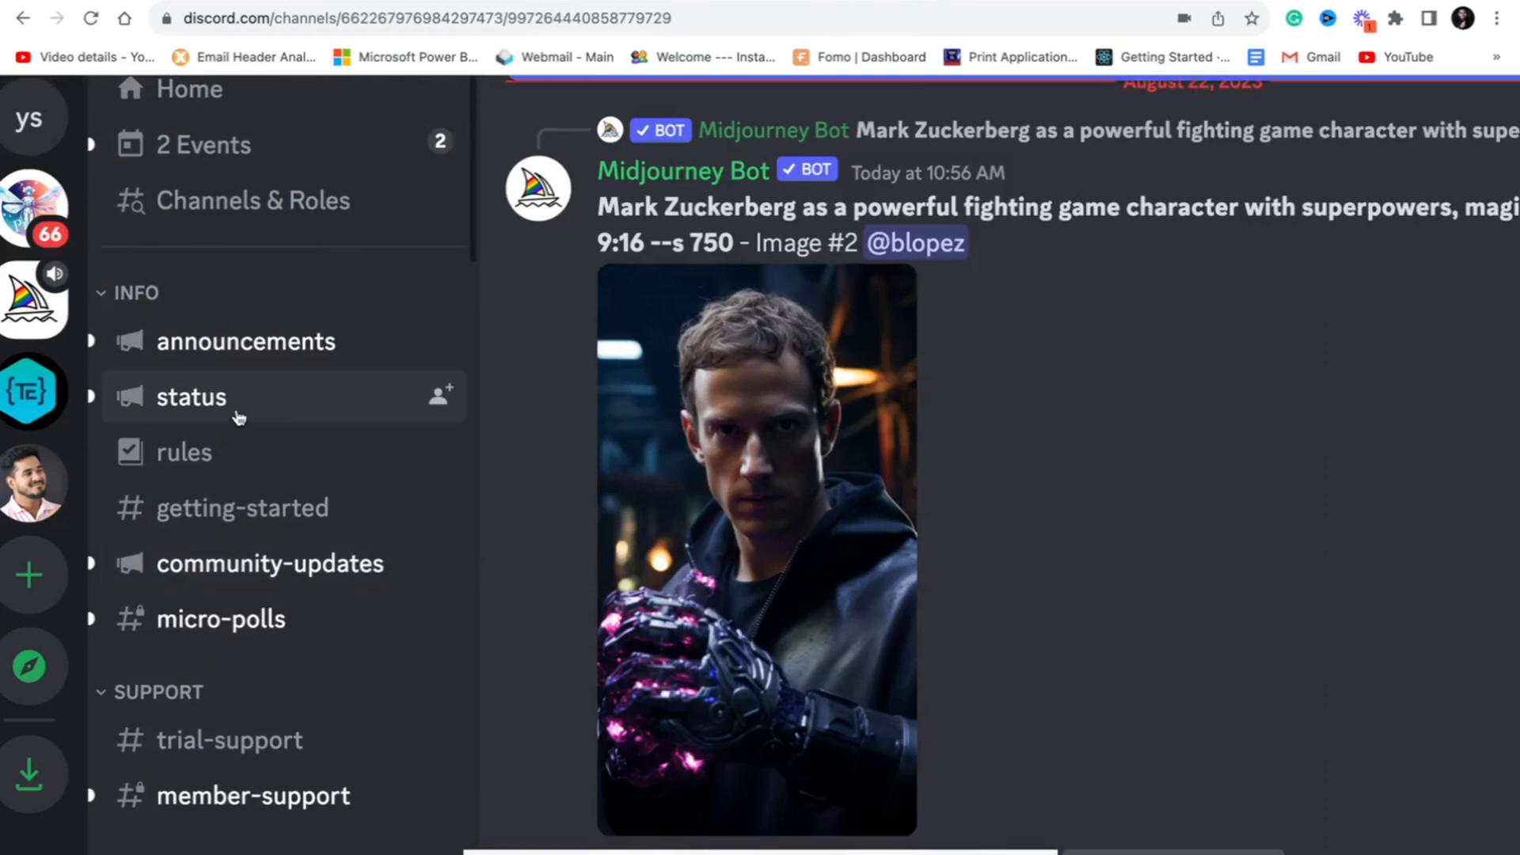
key("ctrl+minus")
key("ctrl+minus")
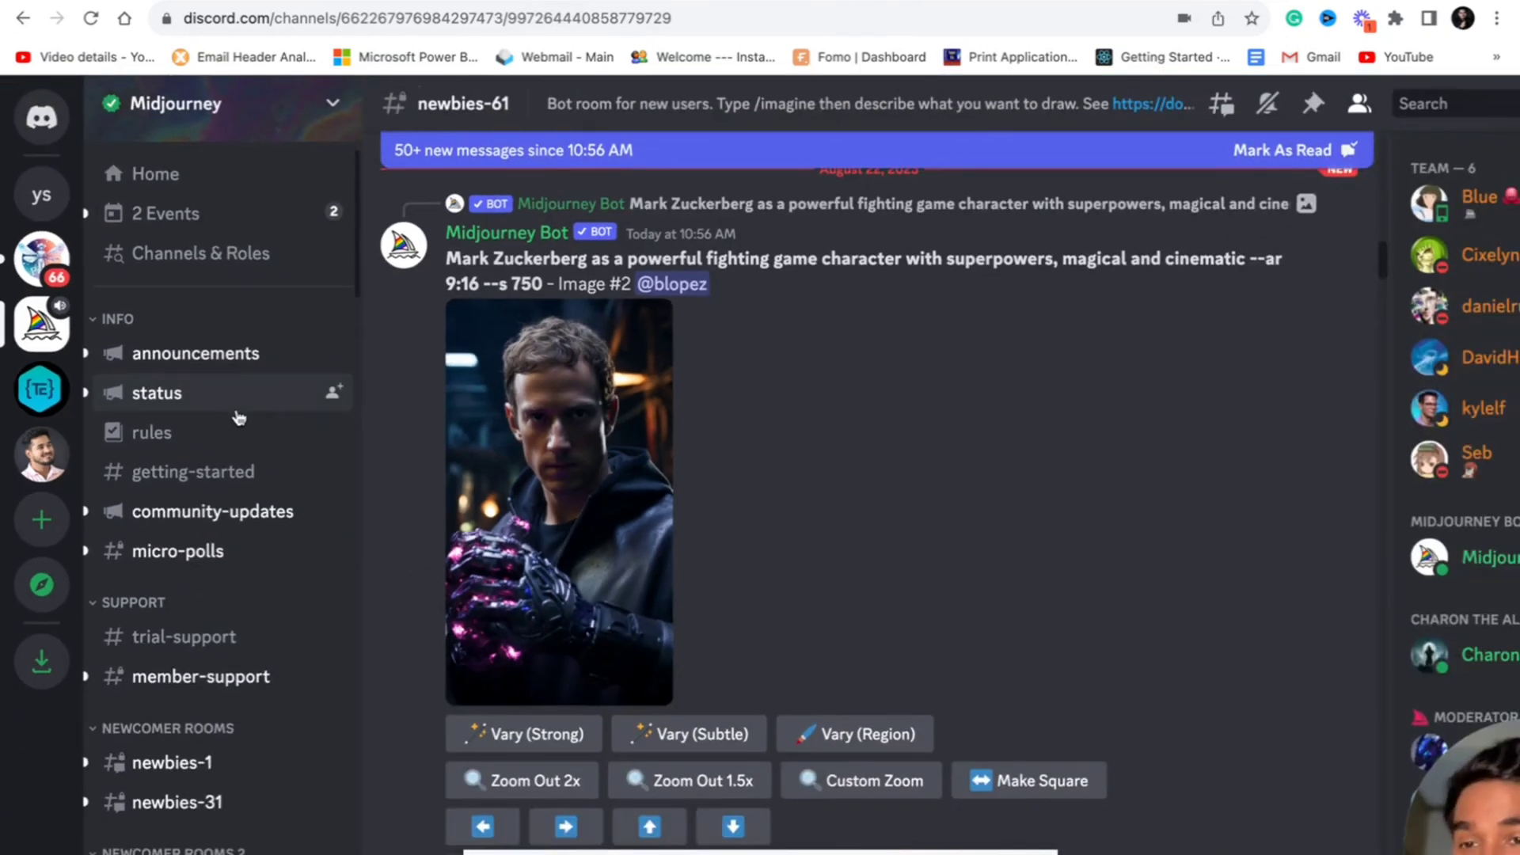
key("ctrl+minus")
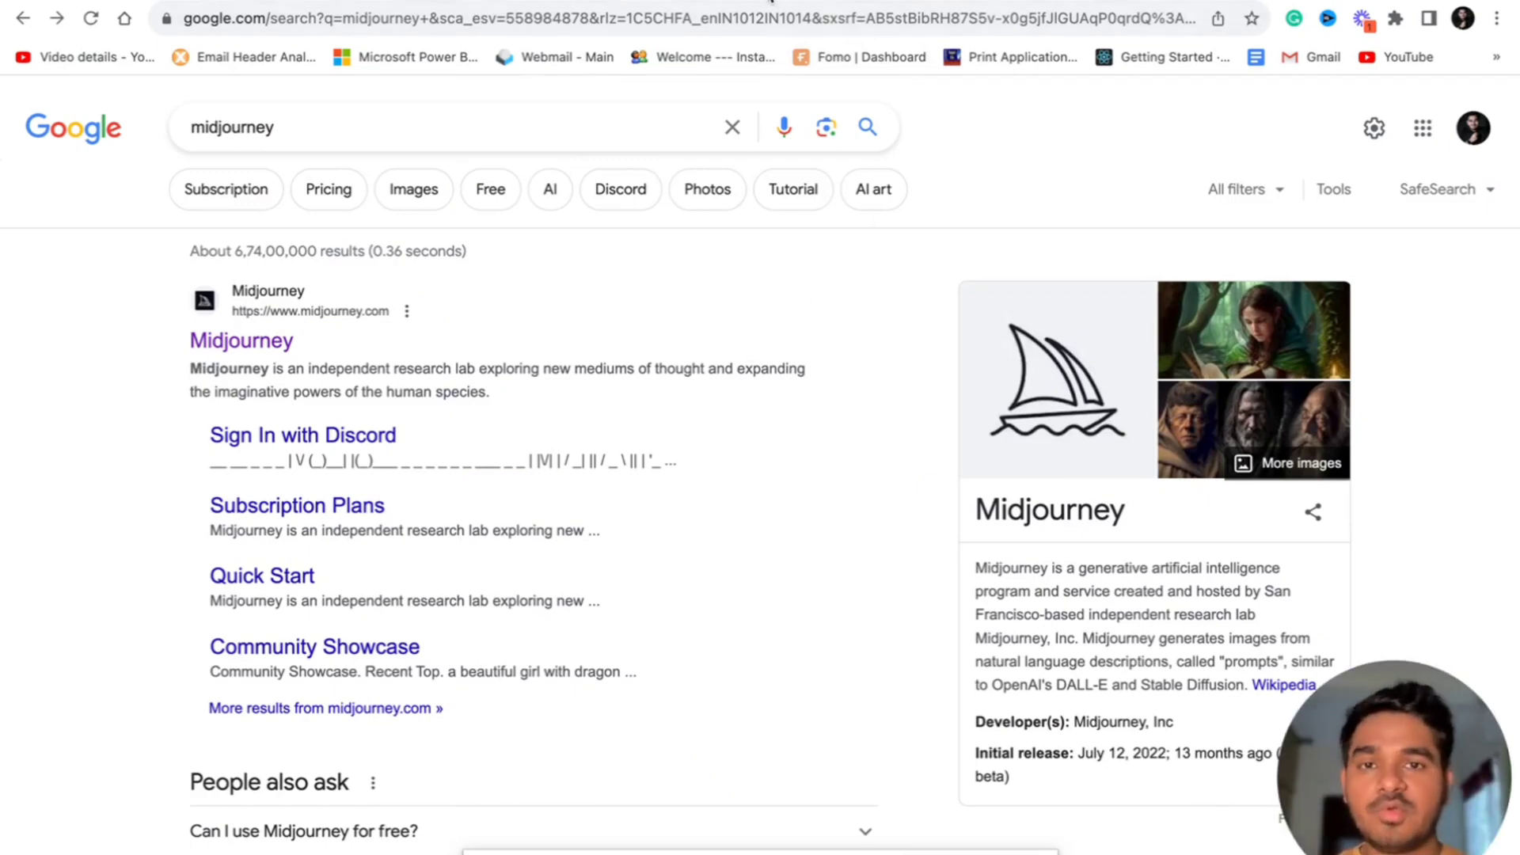
left_click(772, 2)
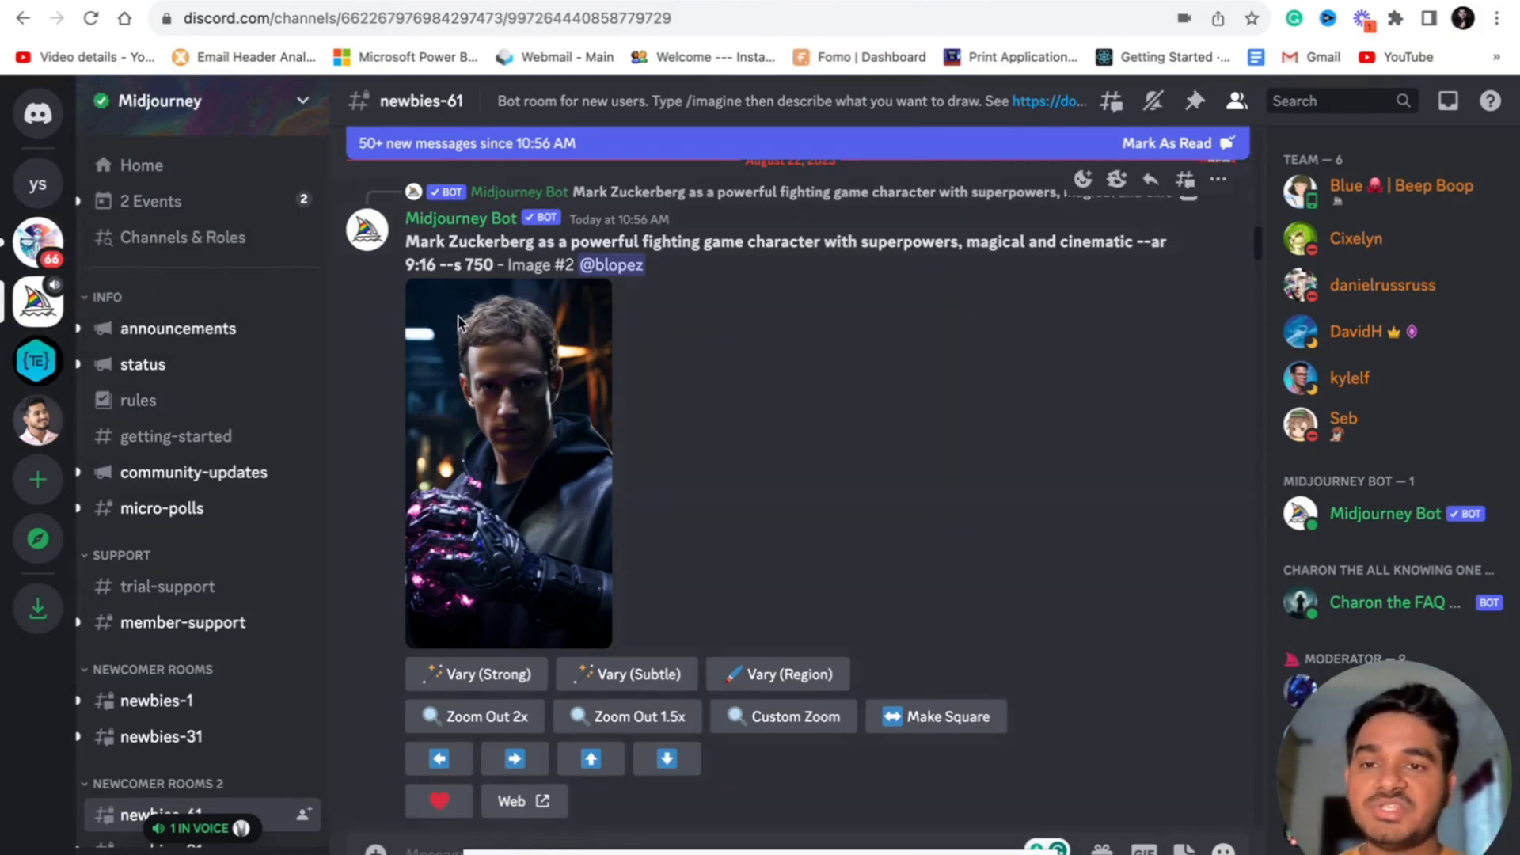
scroll(620, 327, "up", 5)
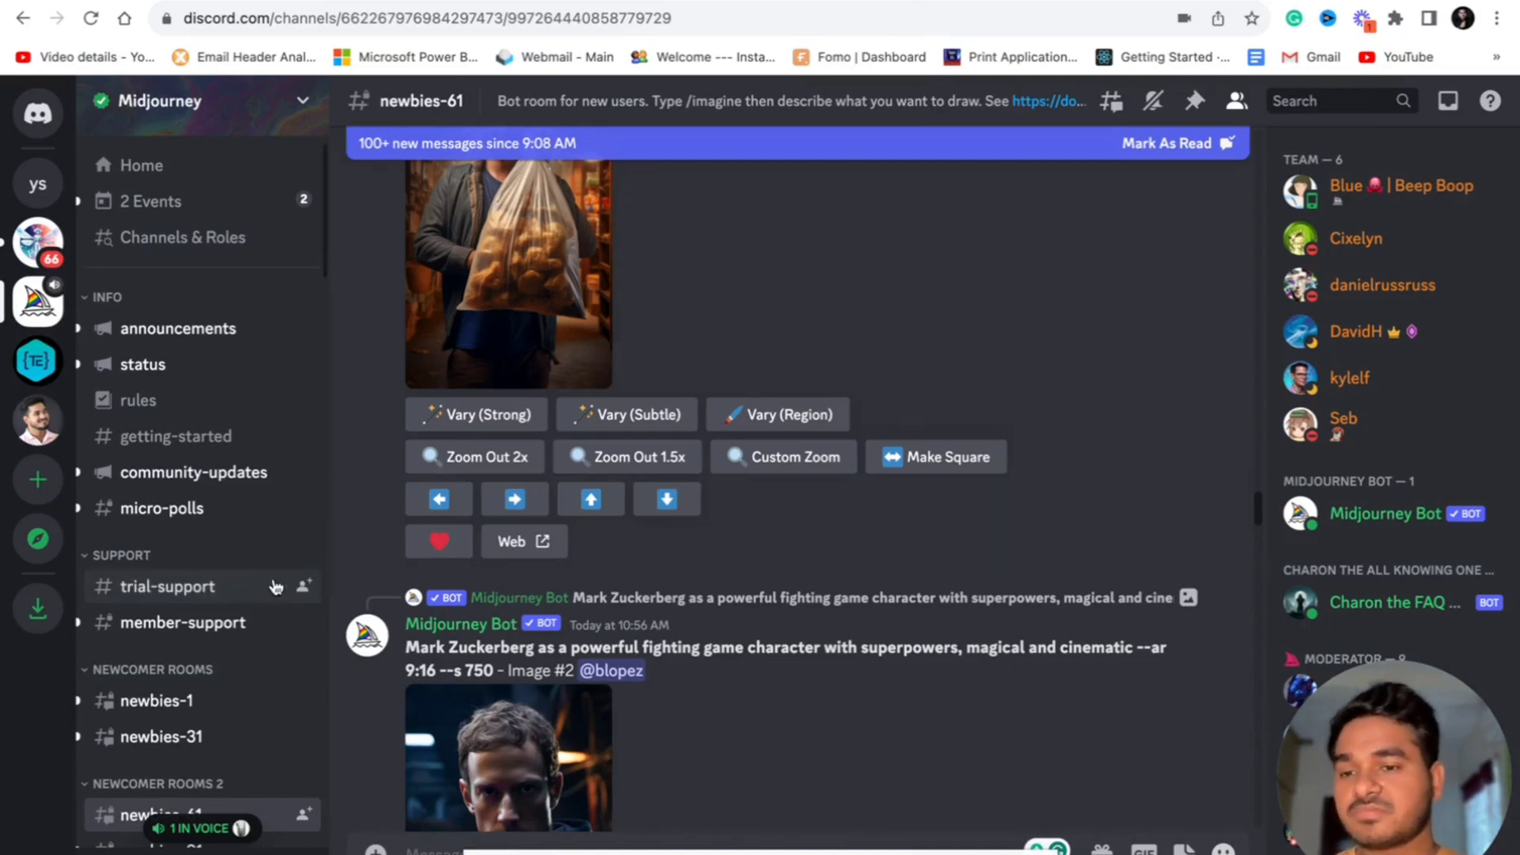
scroll(226, 613, "down", 3)
scroll(226, 610, "up", 2)
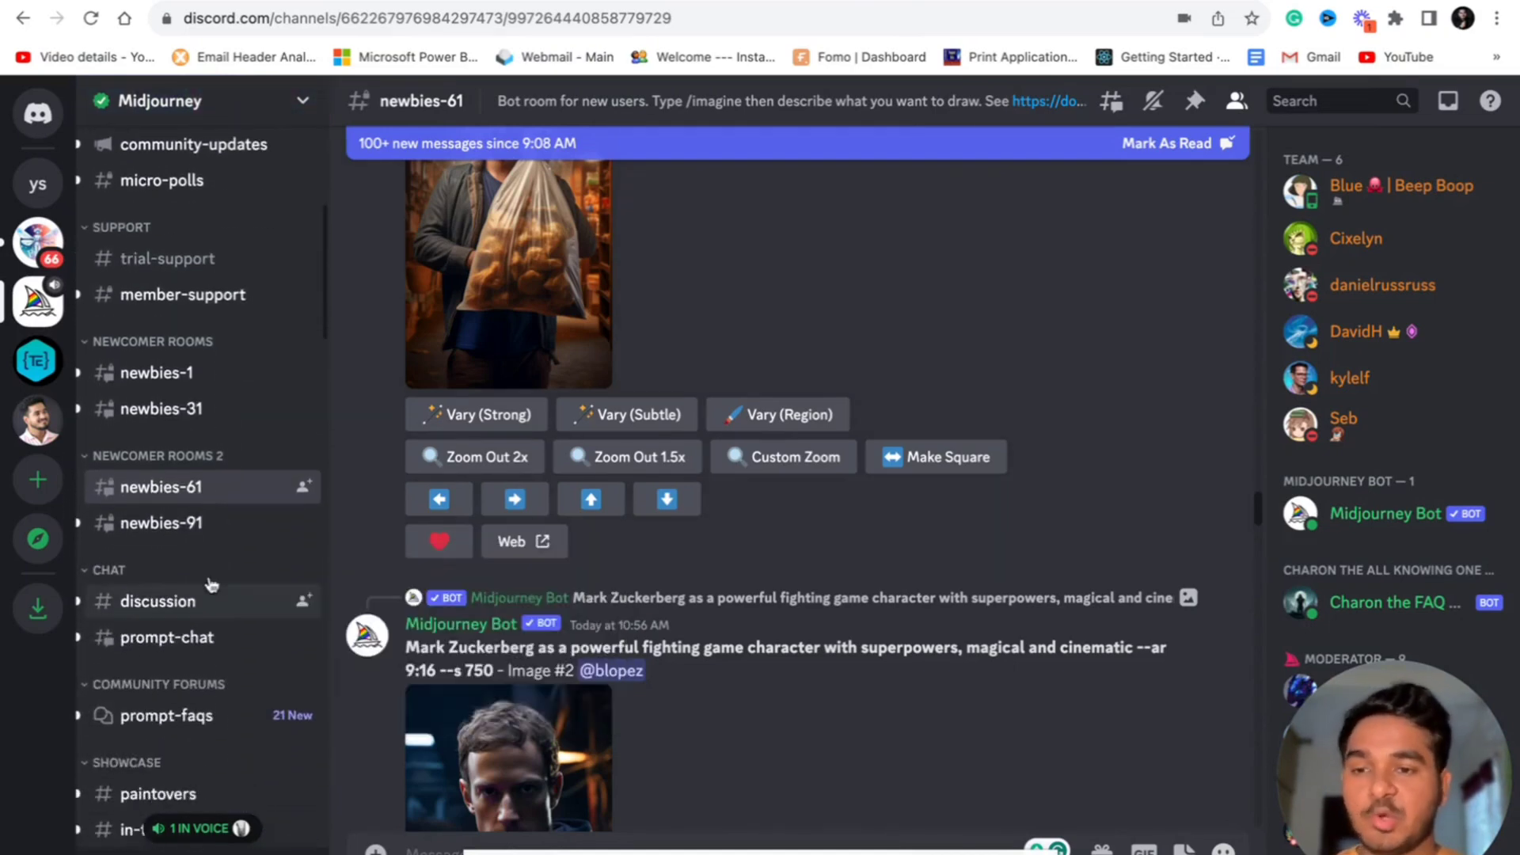
Open the newbies-1 newcomer room and look through the prompts and generated images posted there
left_click(195, 379)
scroll(198, 380, "up", 3)
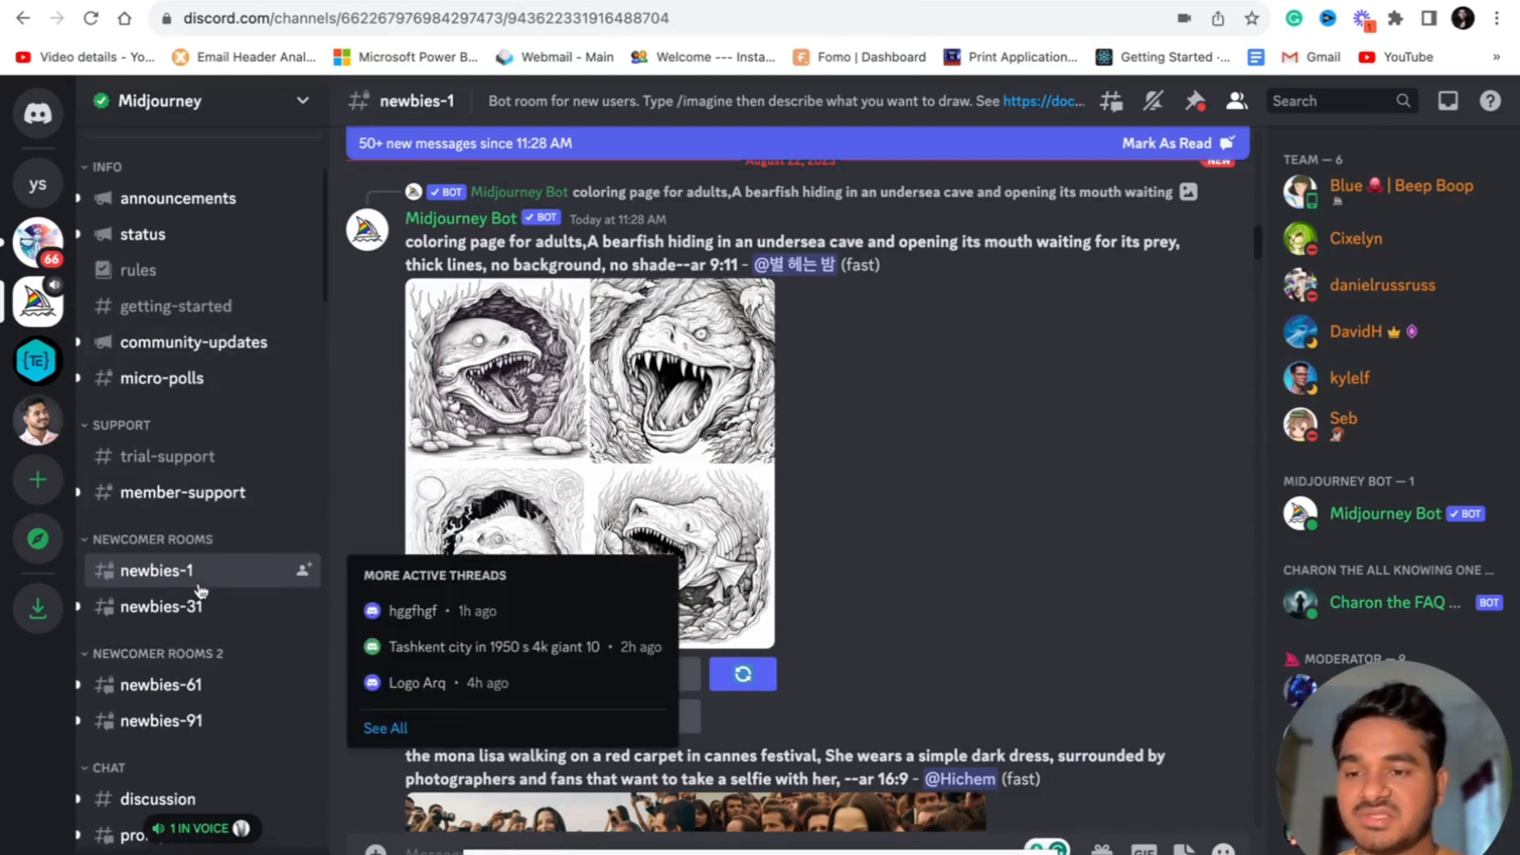
mouse_move(237, 610)
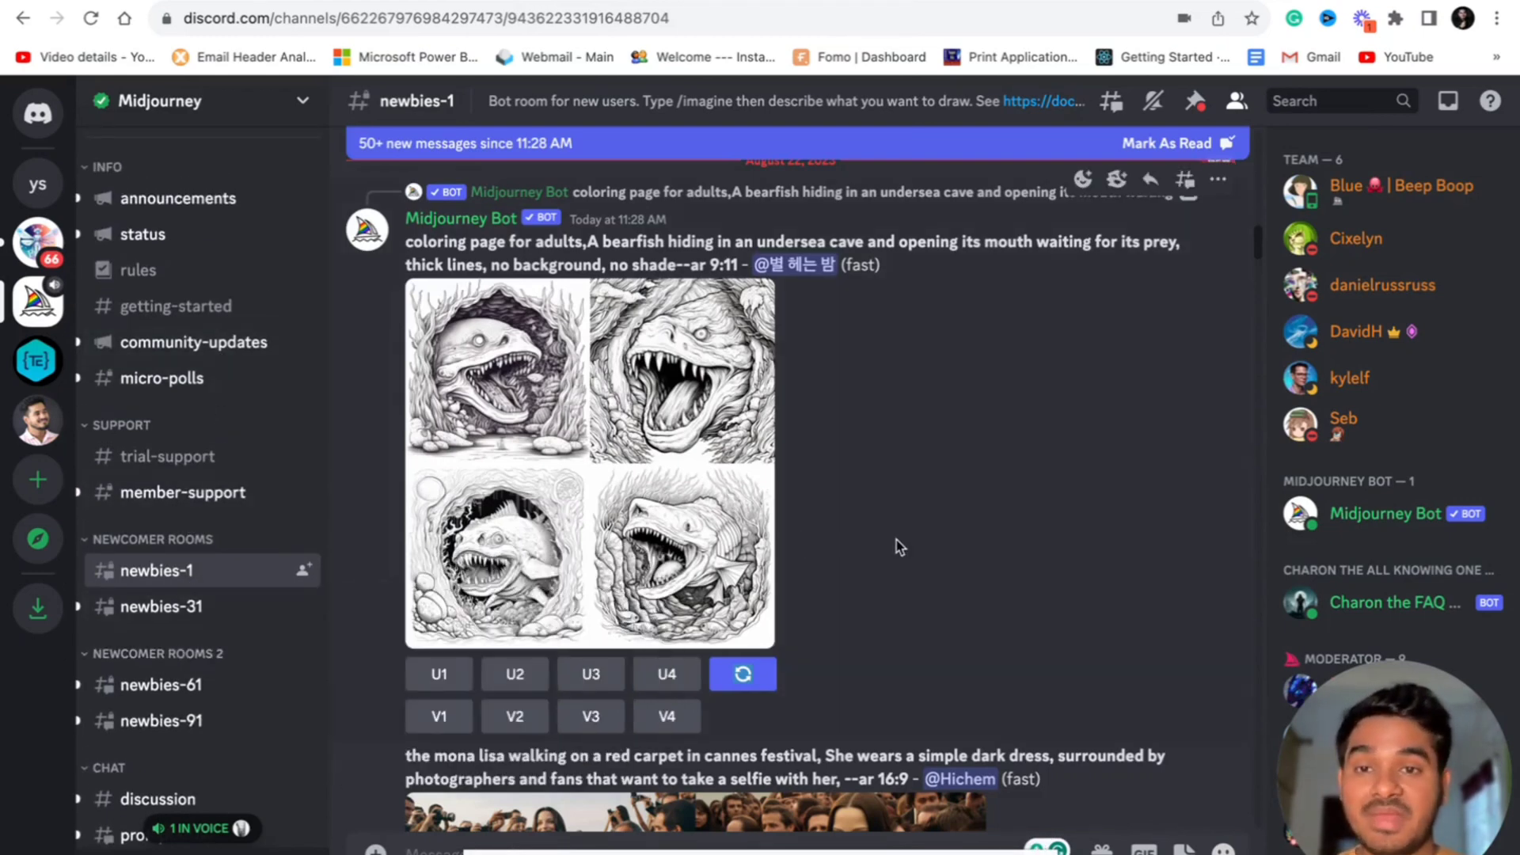
scroll(899, 547, "down", 2)
scroll(899, 547, "down", 8)
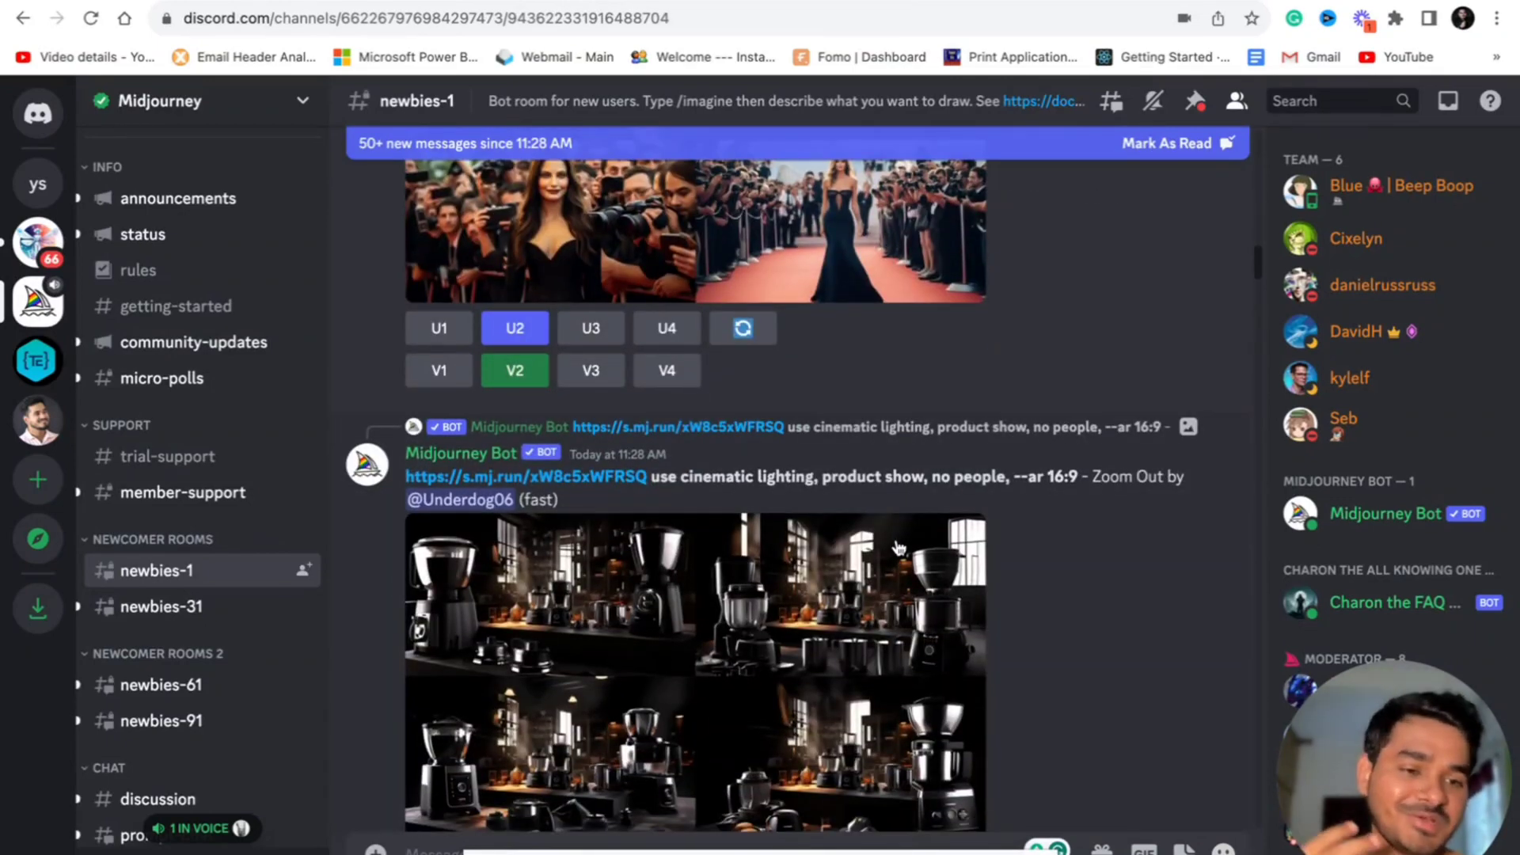
scroll(898, 547, "down", 9)
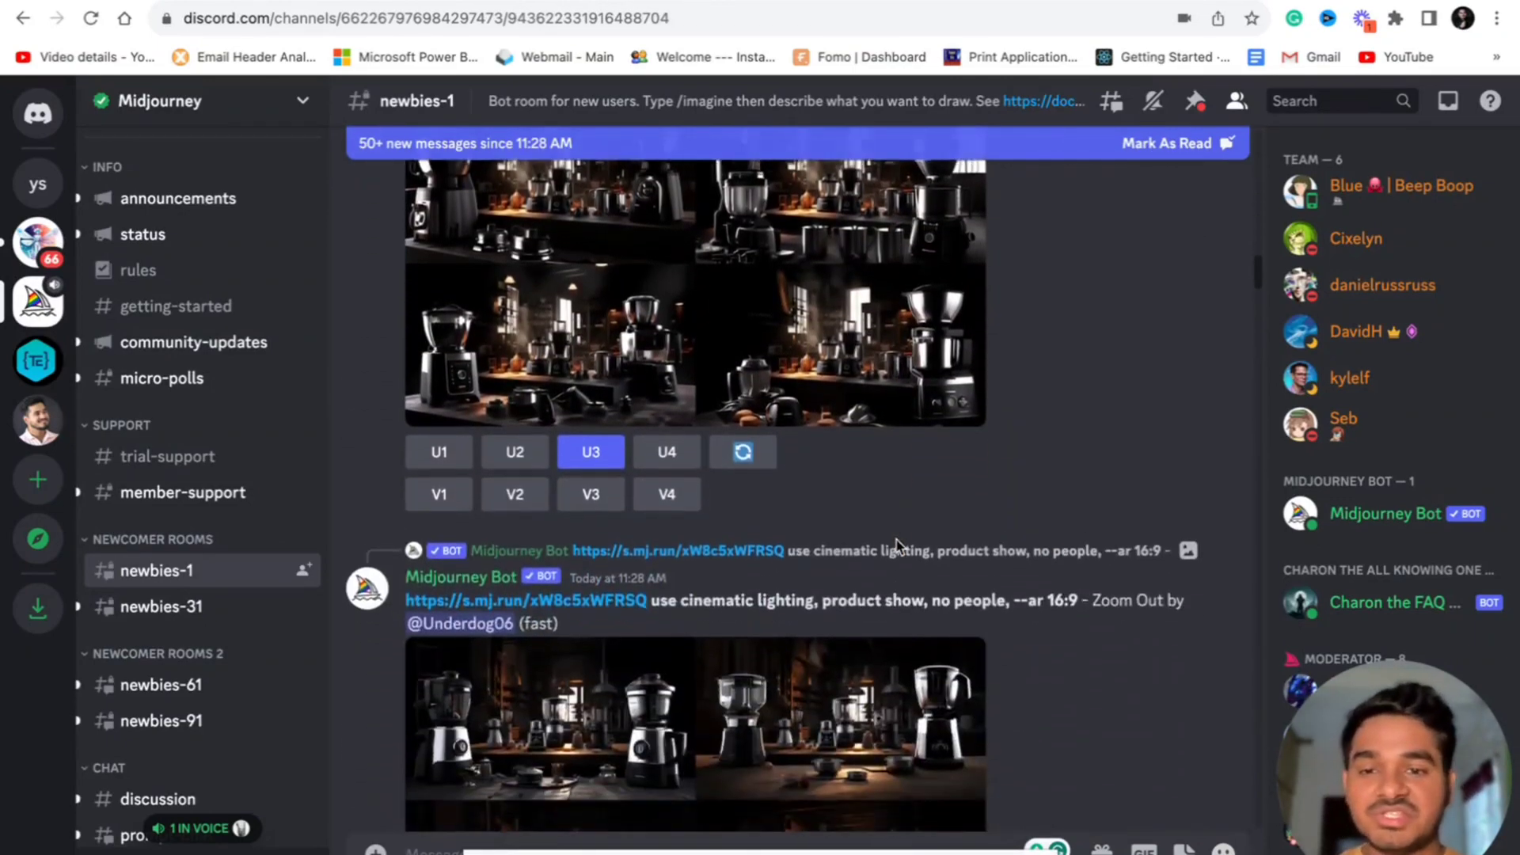
scroll(899, 547, "down", 4)
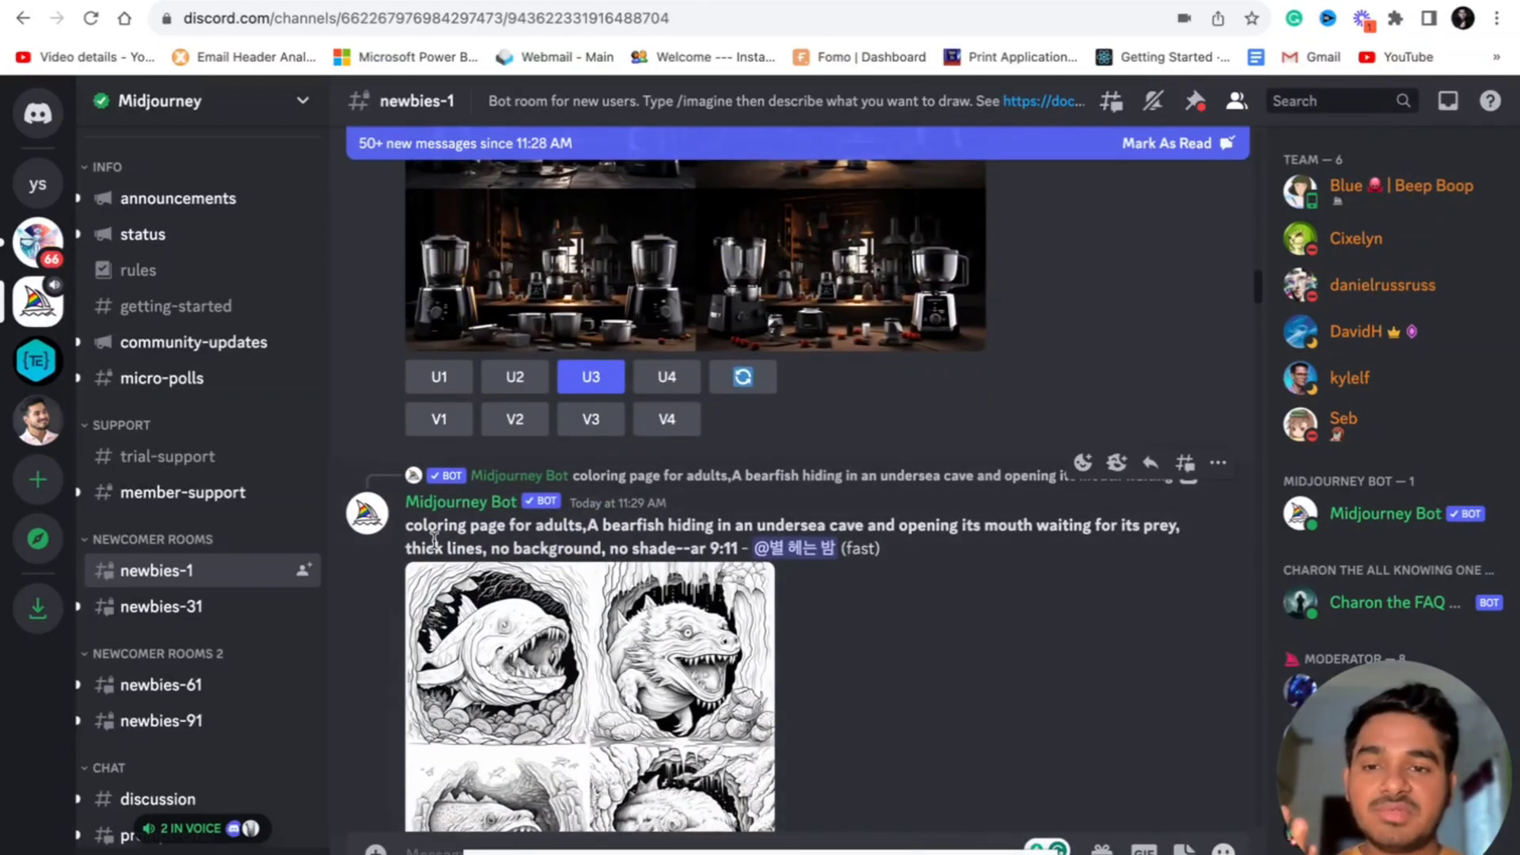
scroll(828, 634, "down", 2)
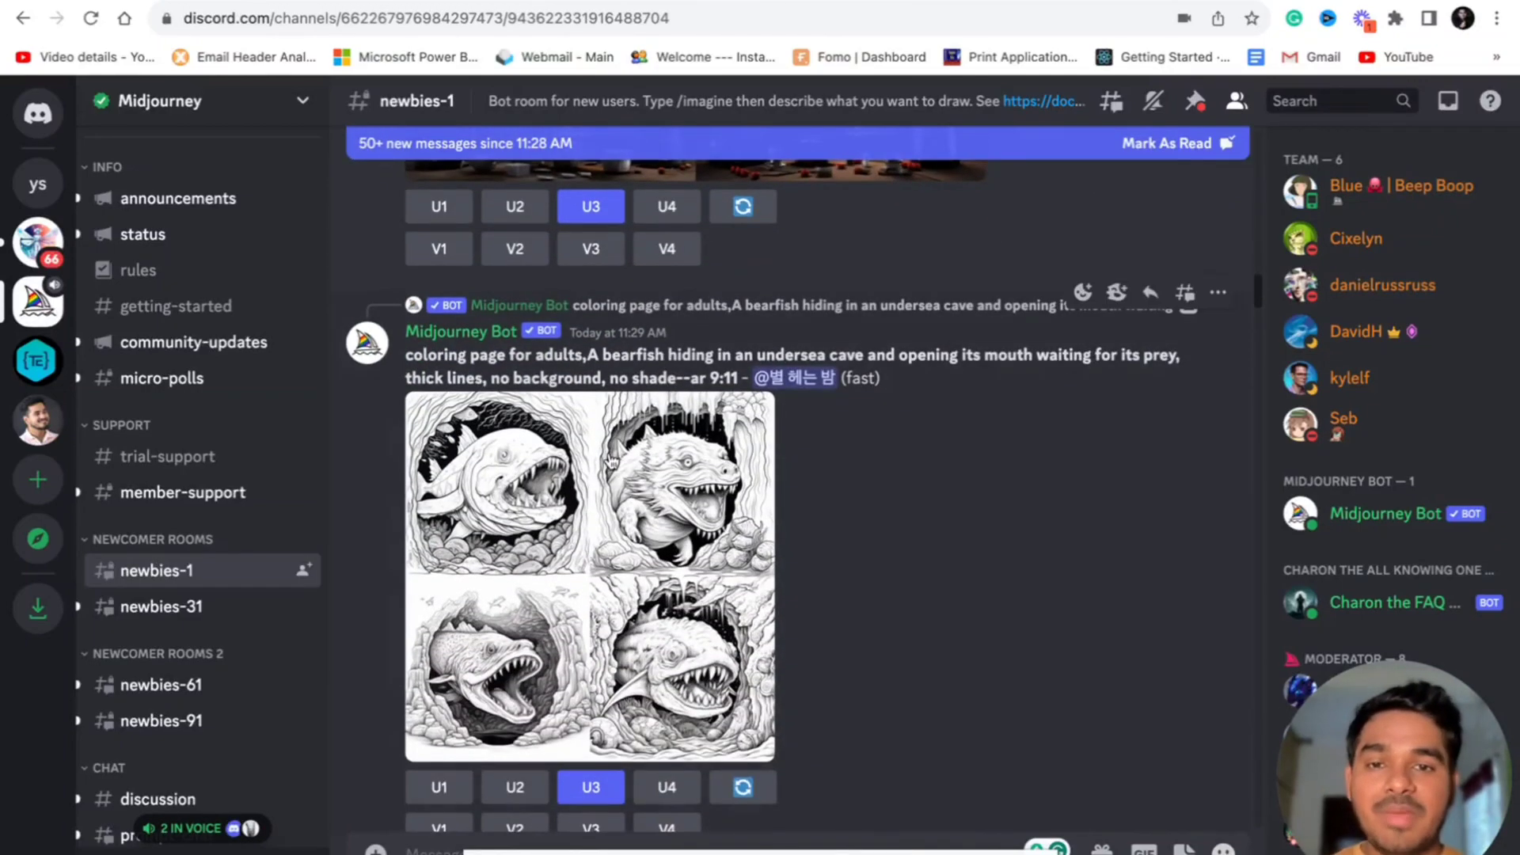
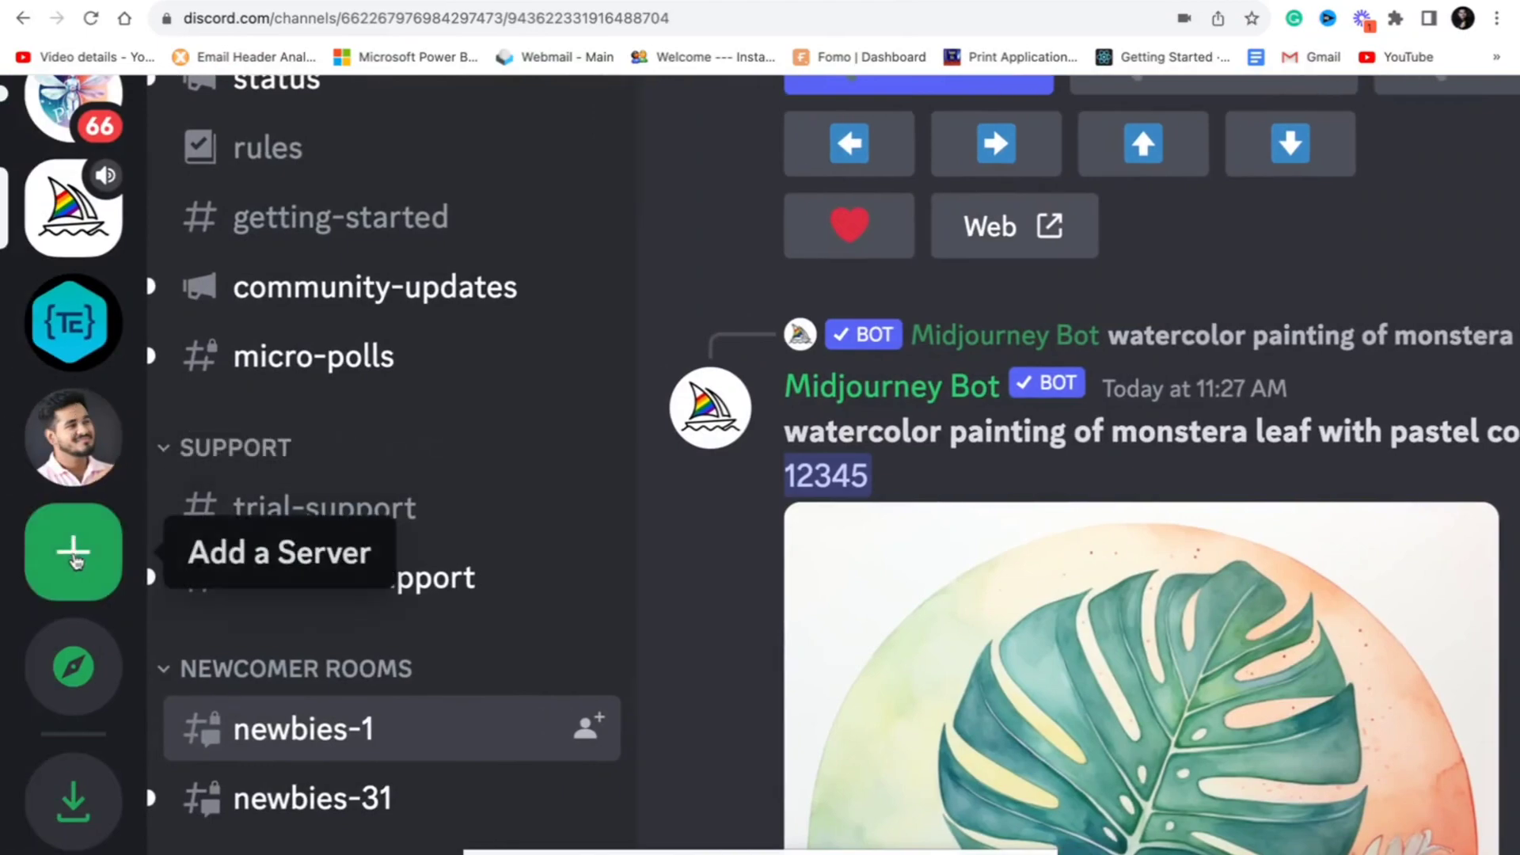
left_click(73, 557)
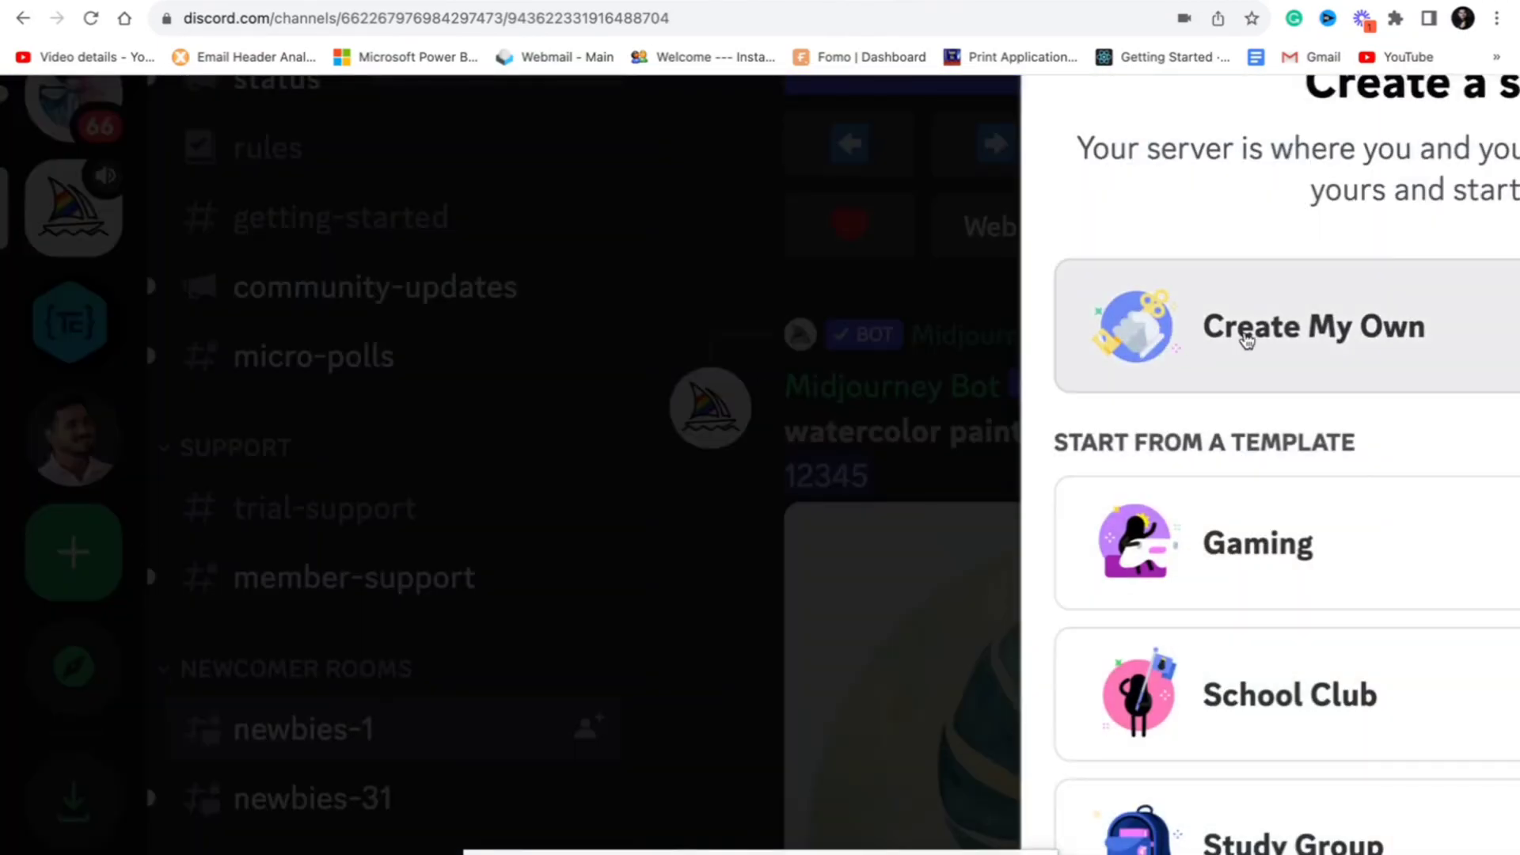
left_click(1188, 343)
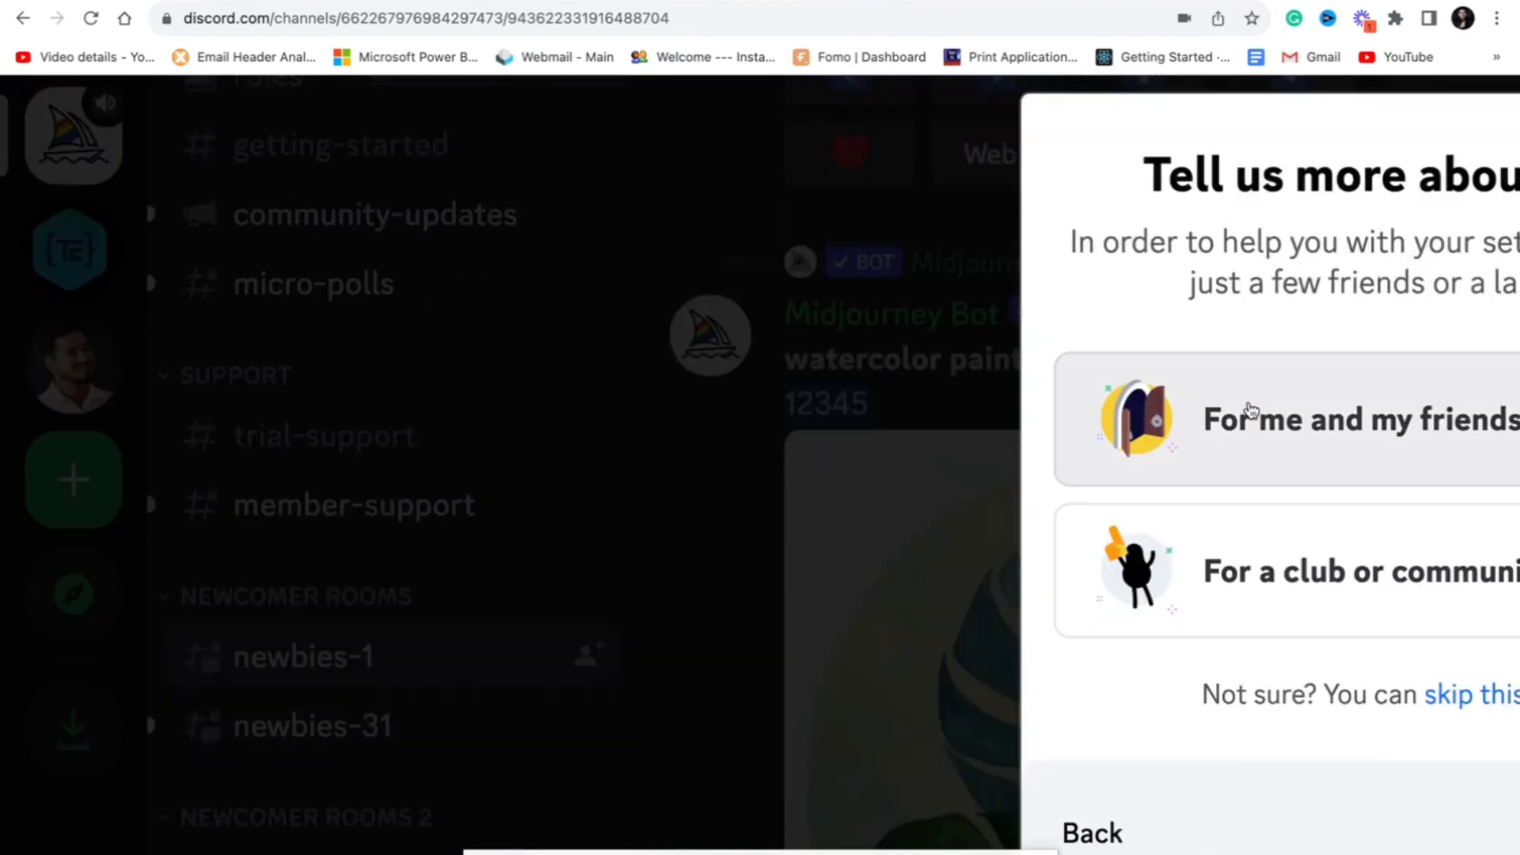
left_click(1245, 414)
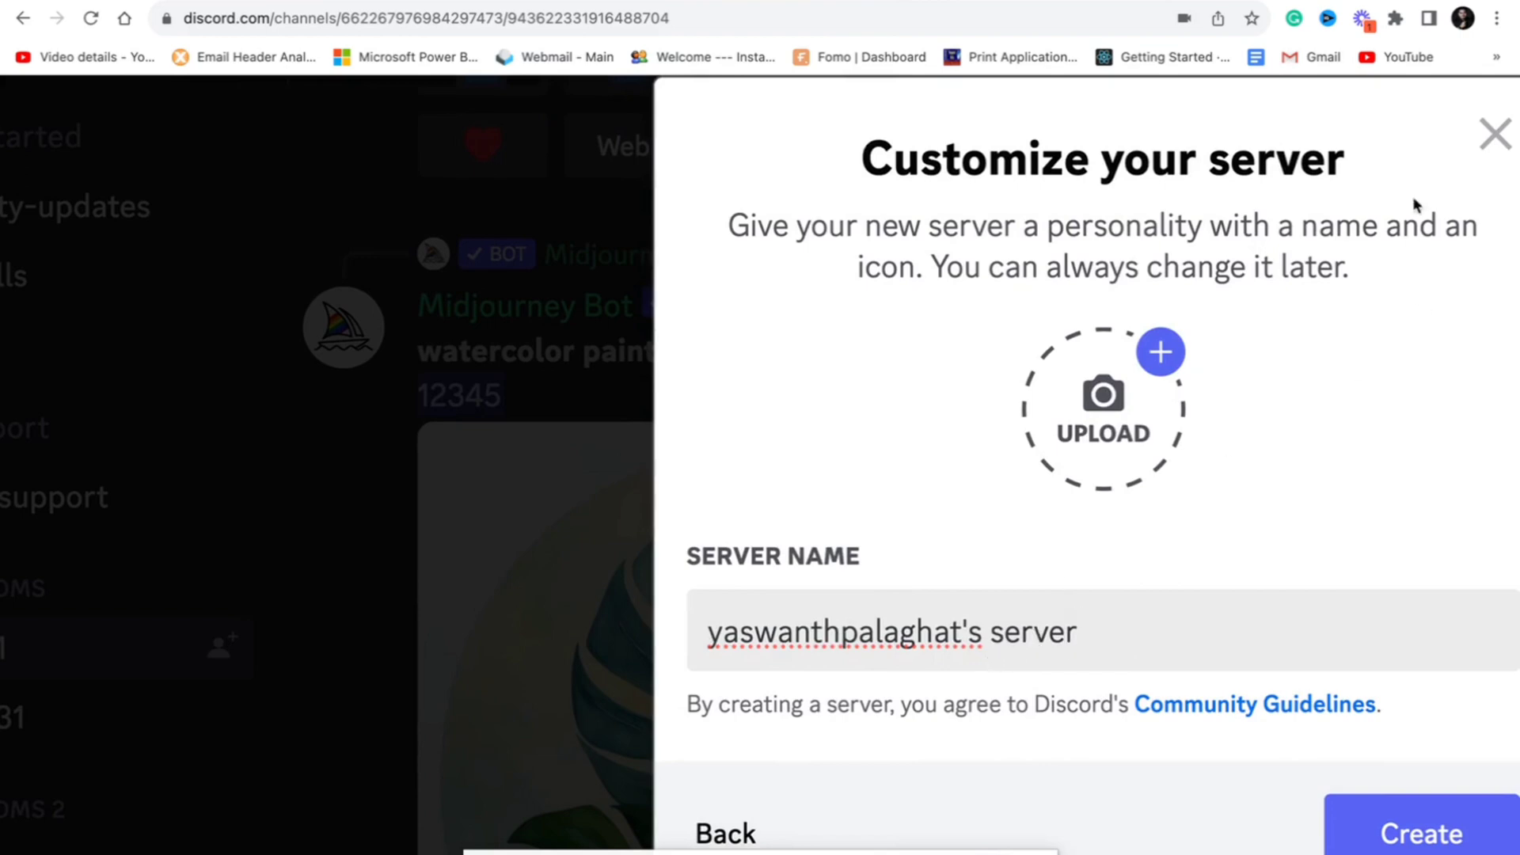
left_click(1495, 135)
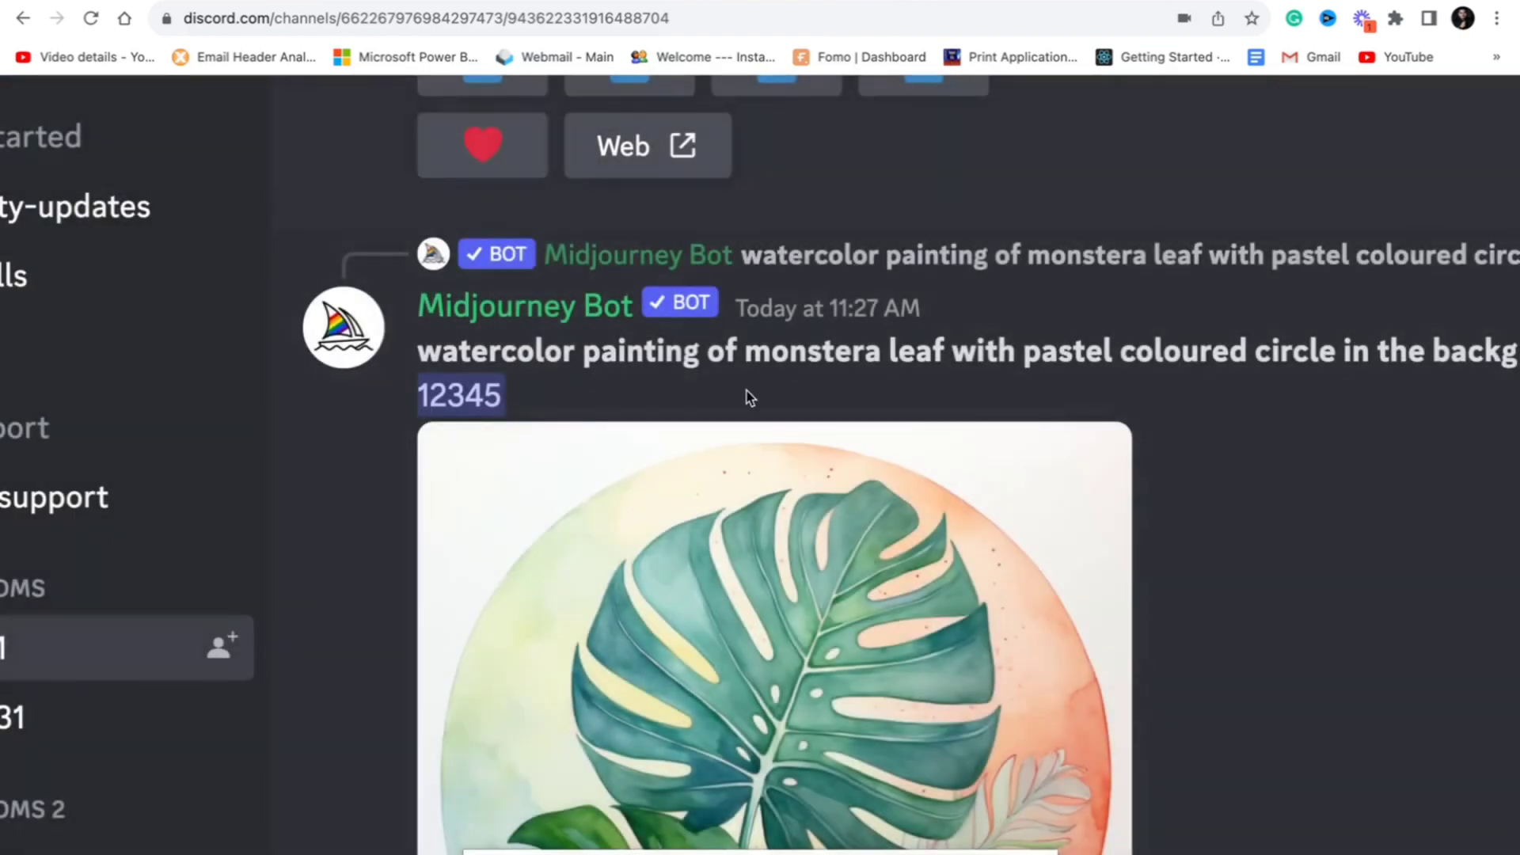
scroll(748, 392, "down", 5)
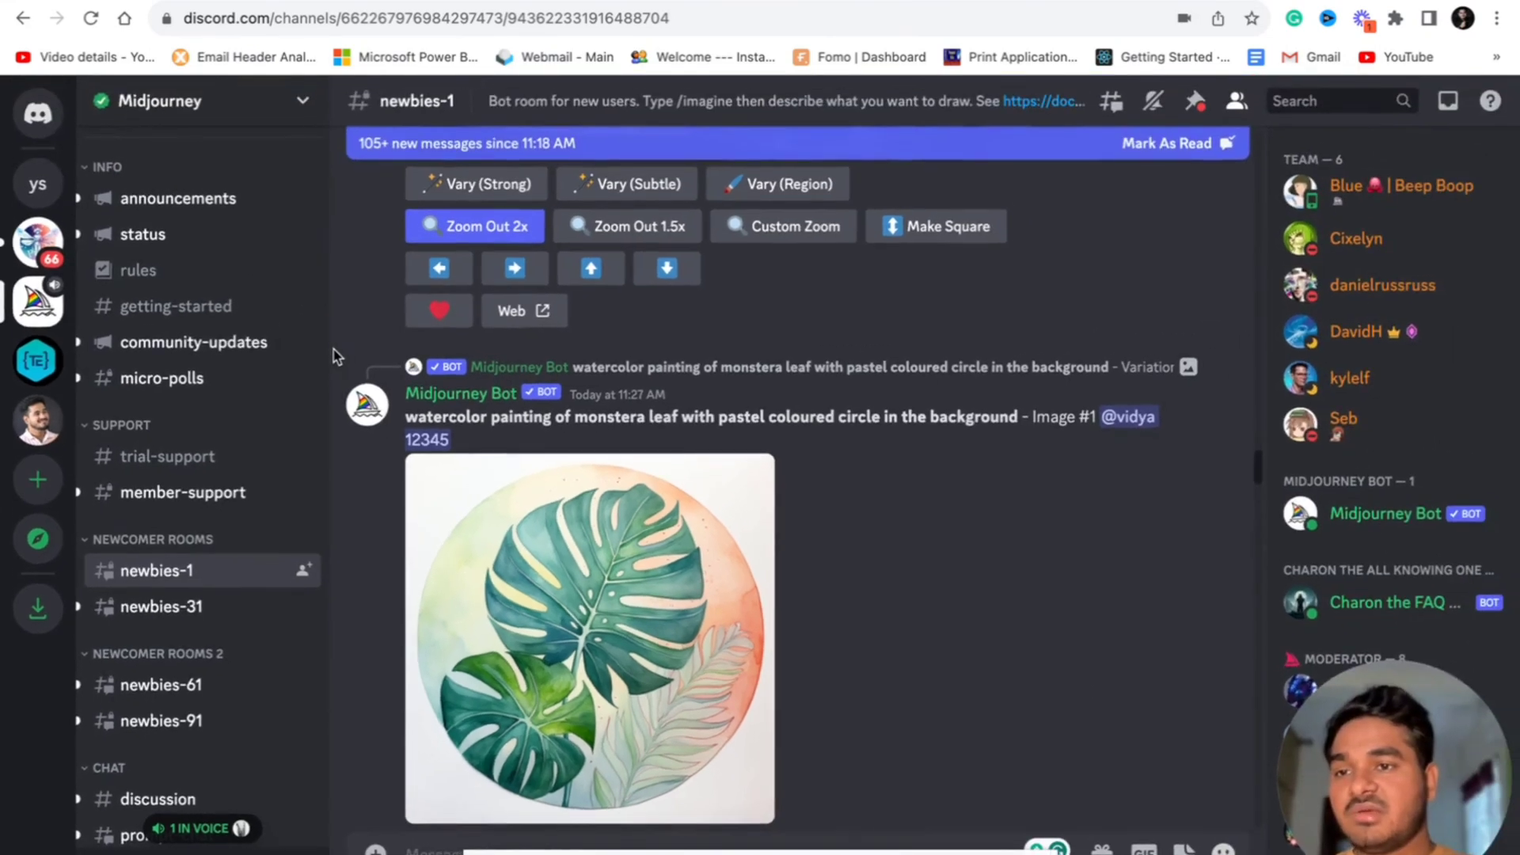
left_click(37, 193)
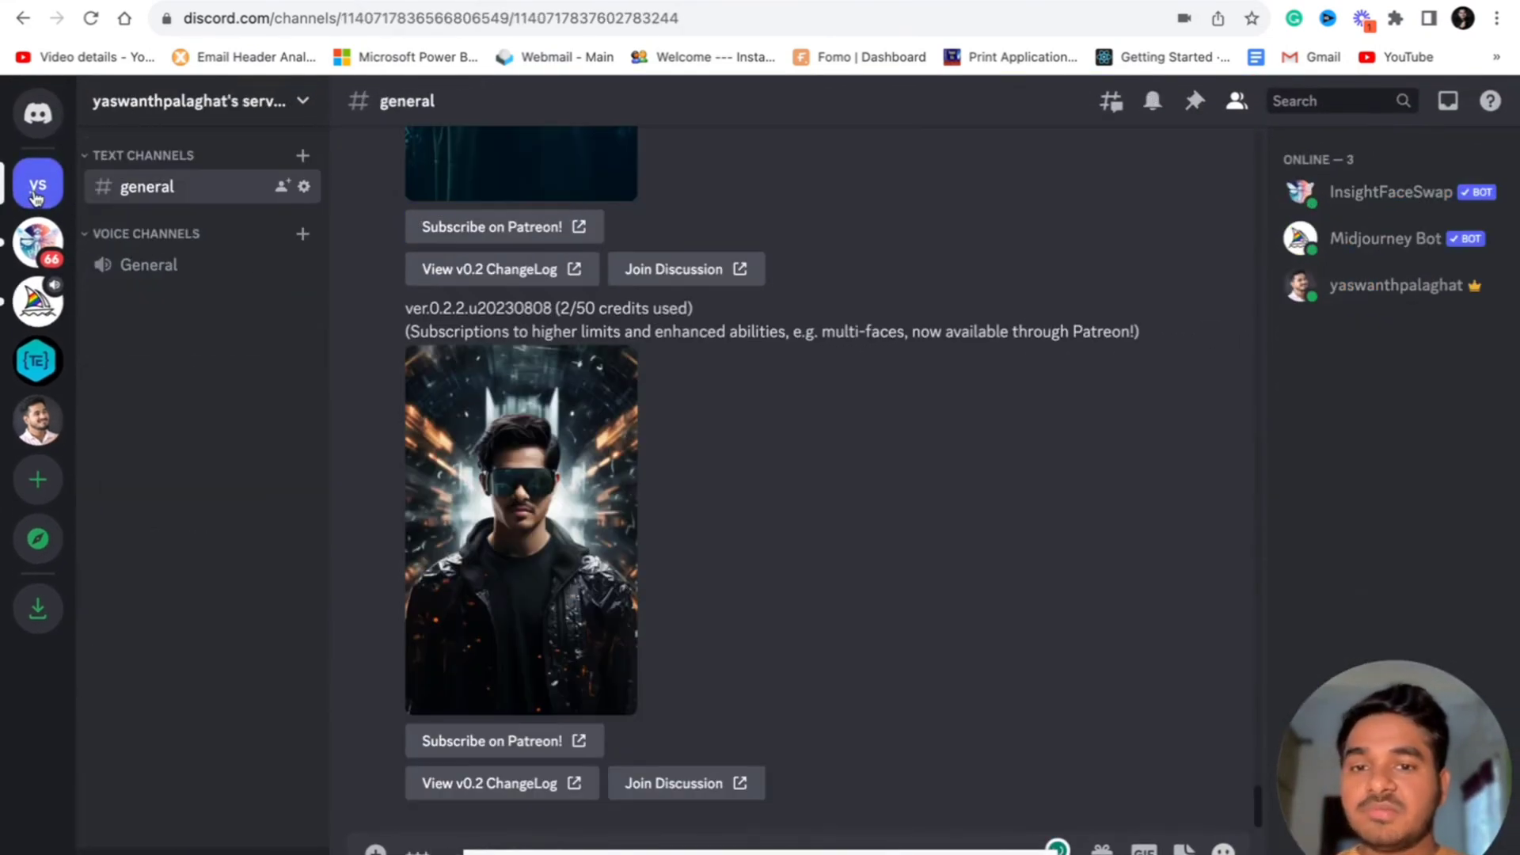
left_click(37, 305)
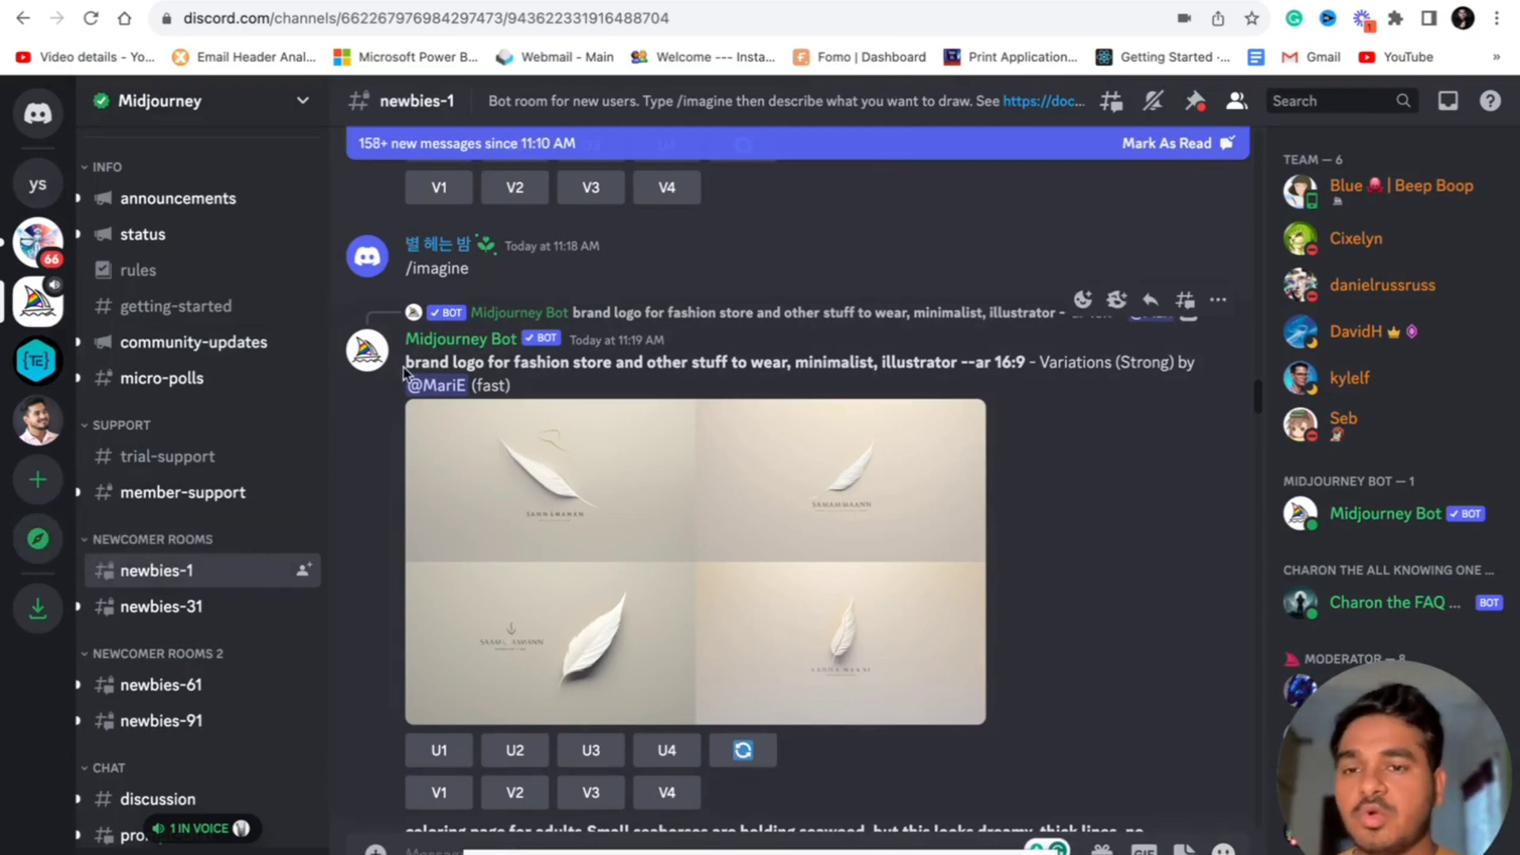
left_click(435, 345)
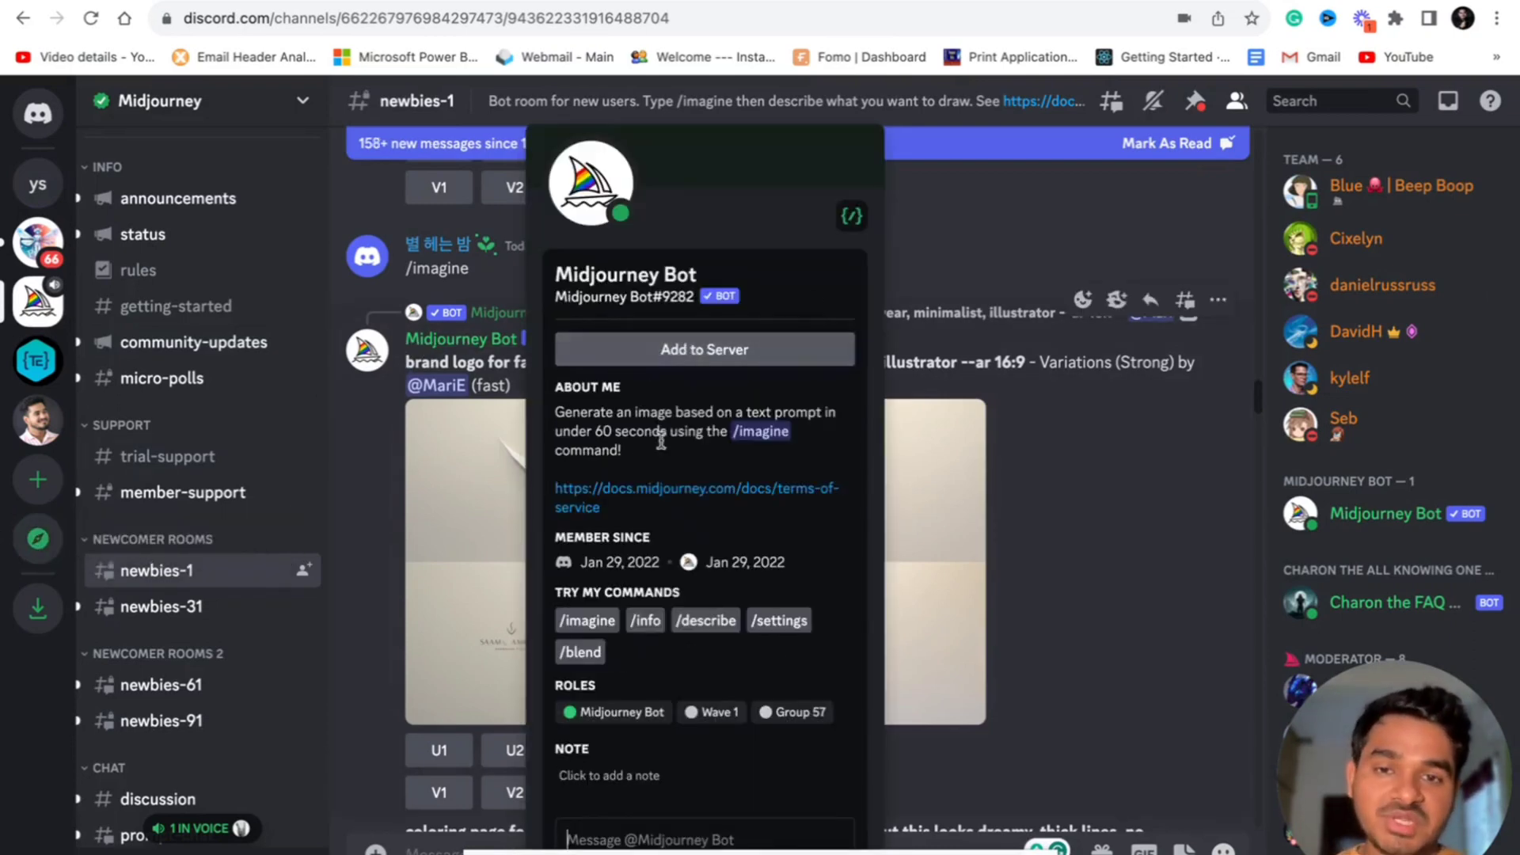
Add the Midjourney Bot to the personal server whose name ends in "server2", authorize all requested permissions, and go to that server
left_click(720, 354)
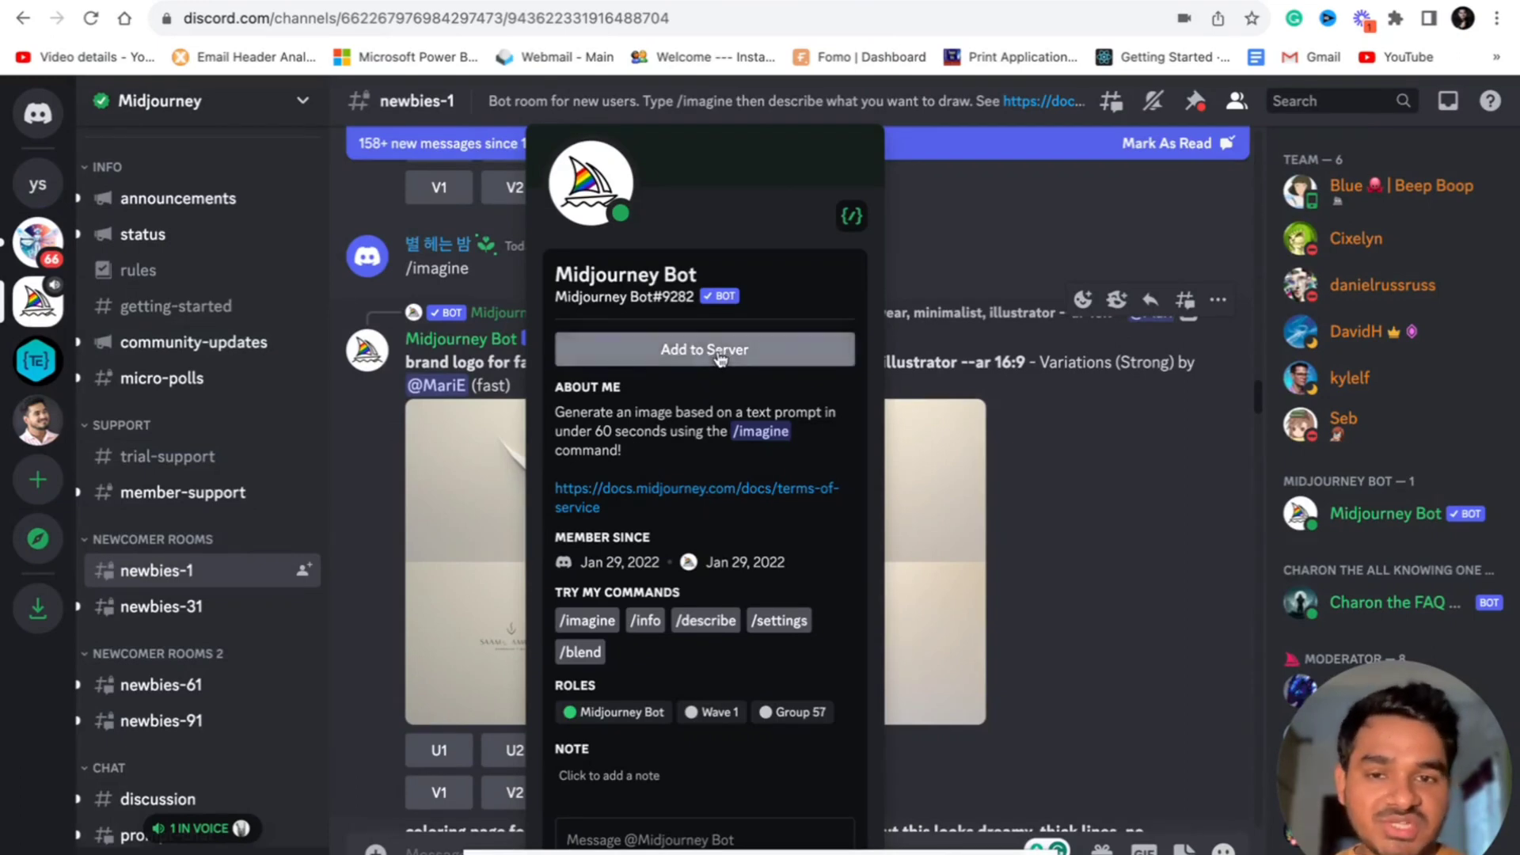
left_click(679, 620)
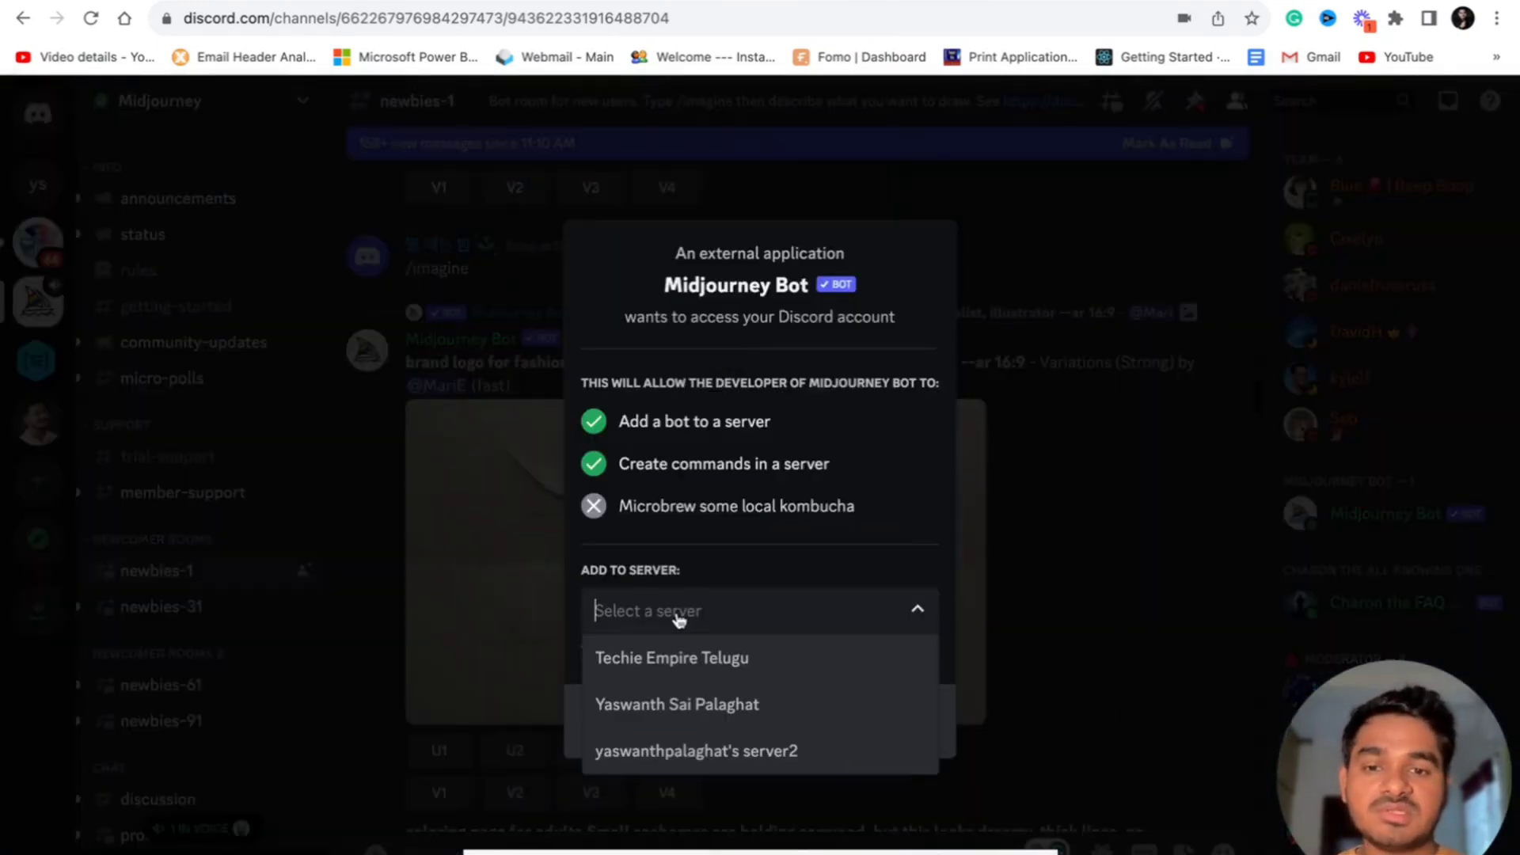
left_click(710, 753)
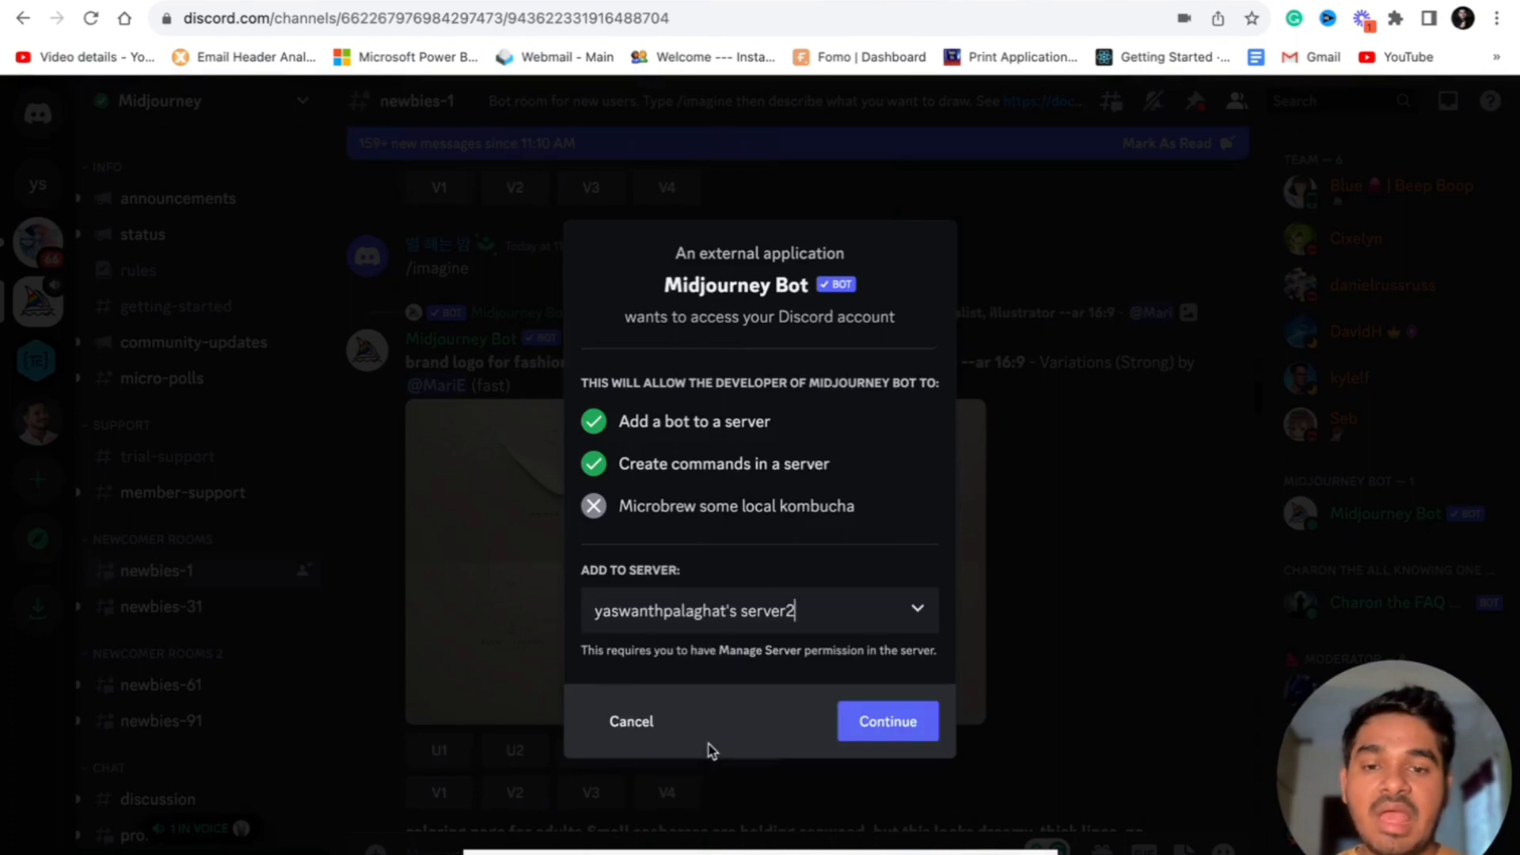
left_click(886, 719)
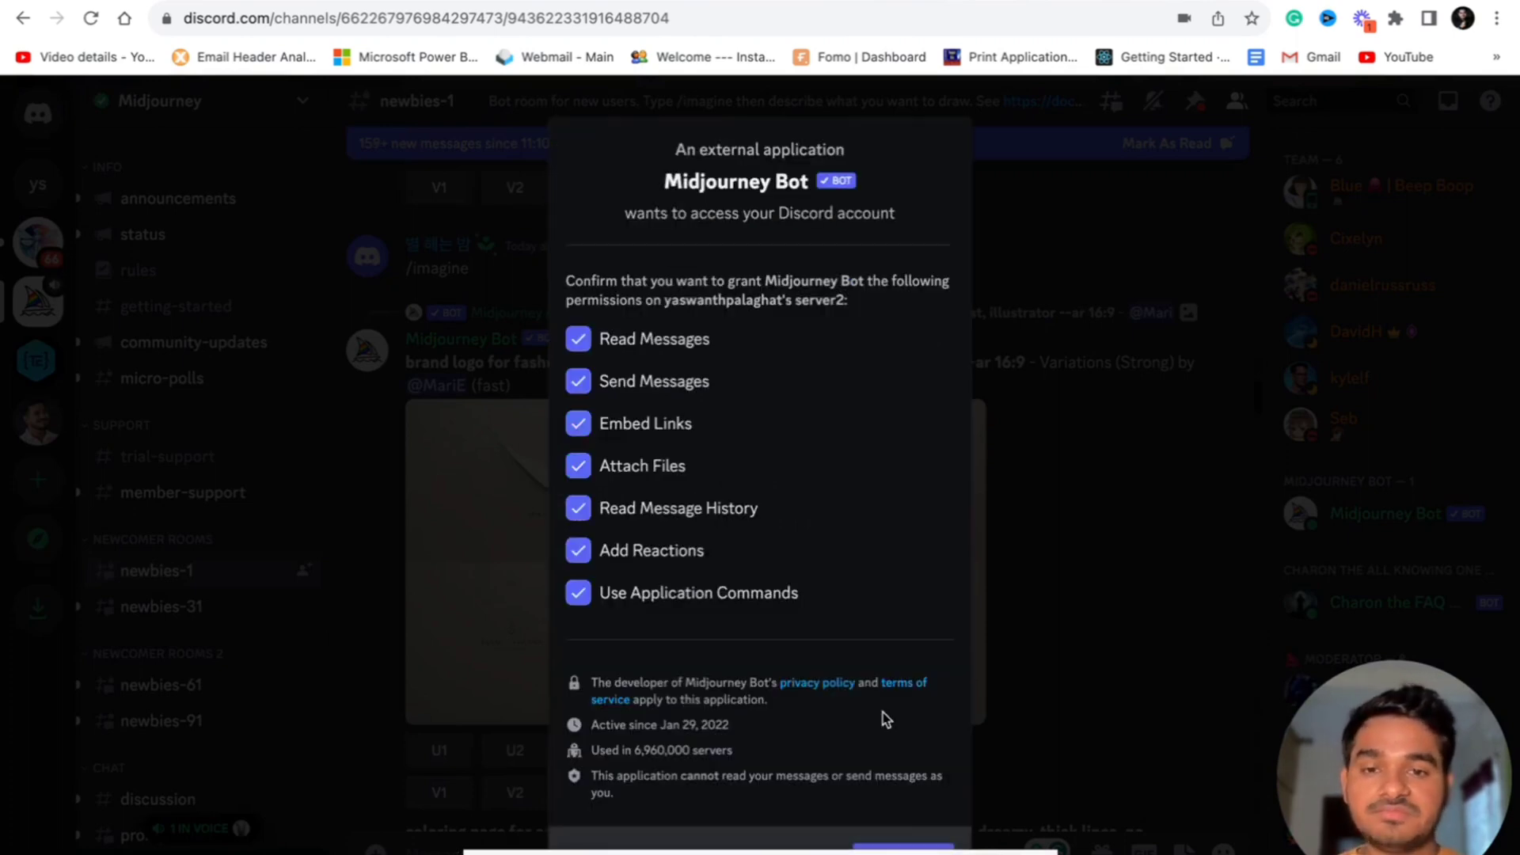
scroll(856, 604, "down", 1)
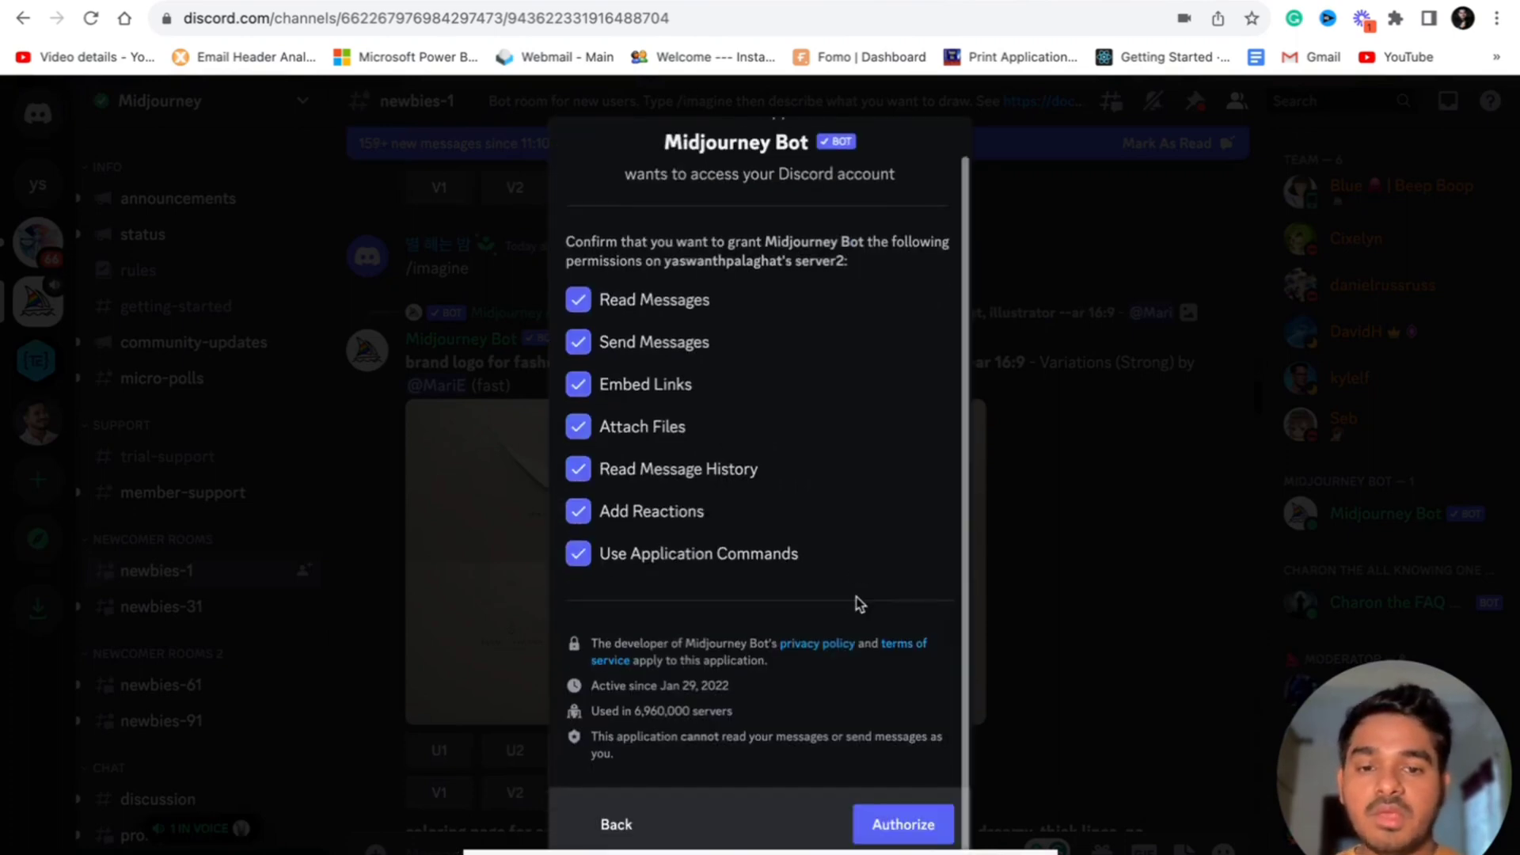
left_click(890, 825)
left_click(792, 589)
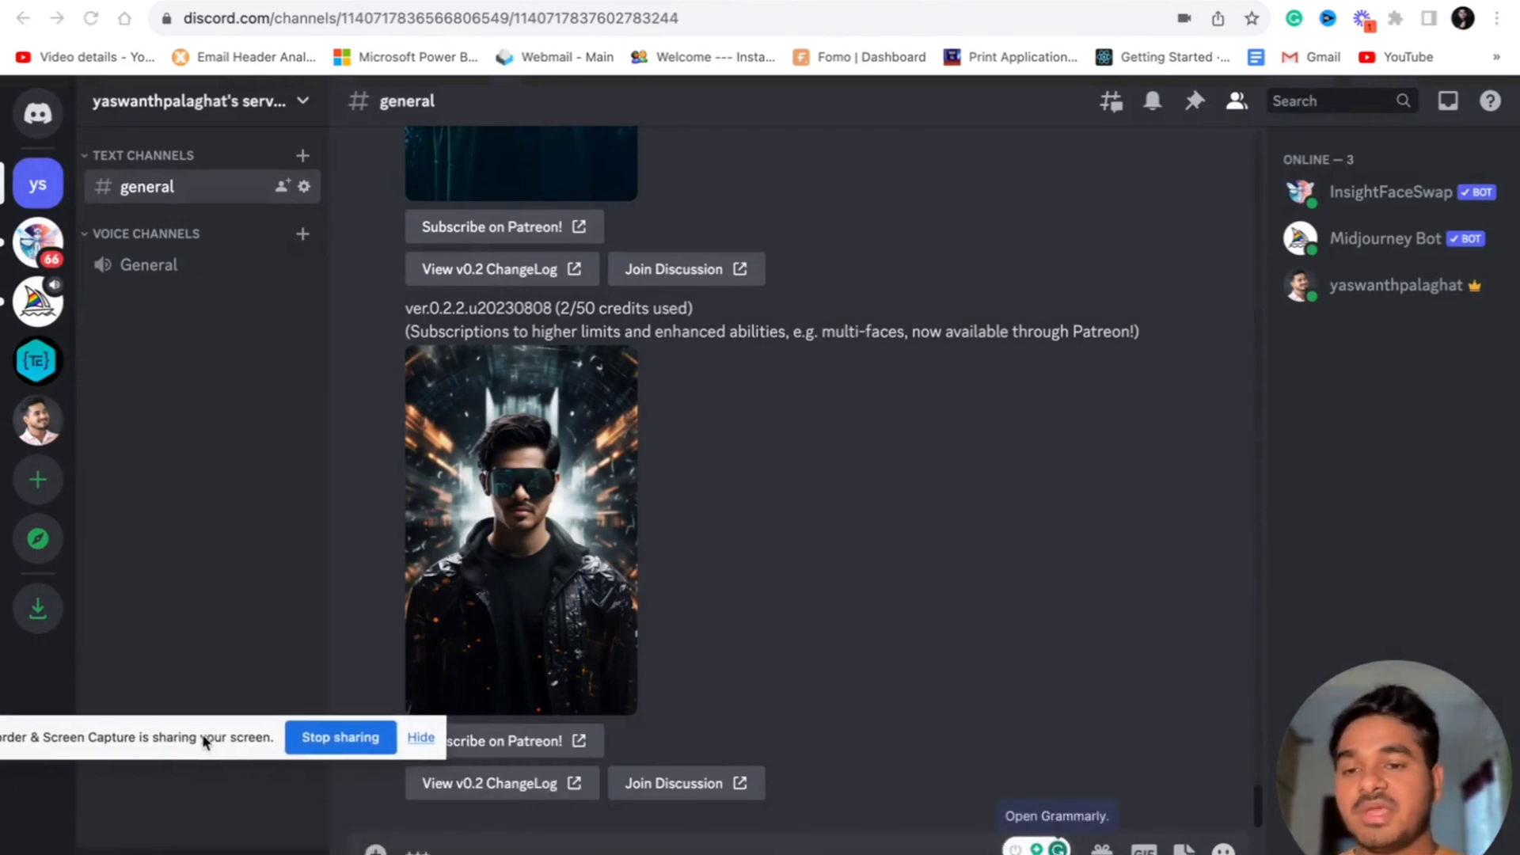
Clear the draft message in the general channel and bring up the slash commands, looking through those of the Midjourney Bot
left_click(452, 852)
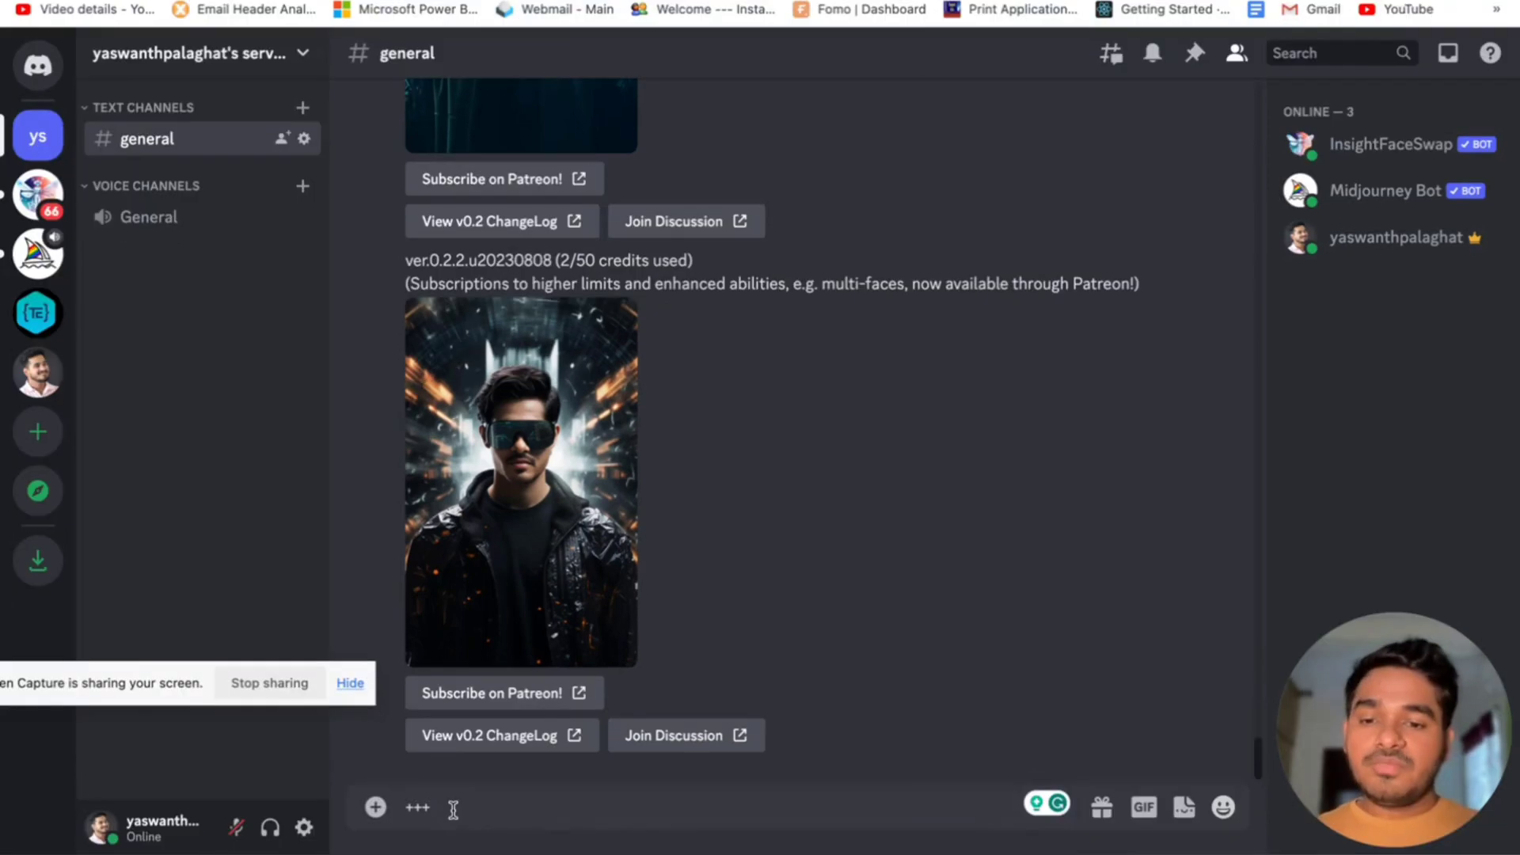
key("BackSpace")
key("BackSpace")
key("BackSpace")
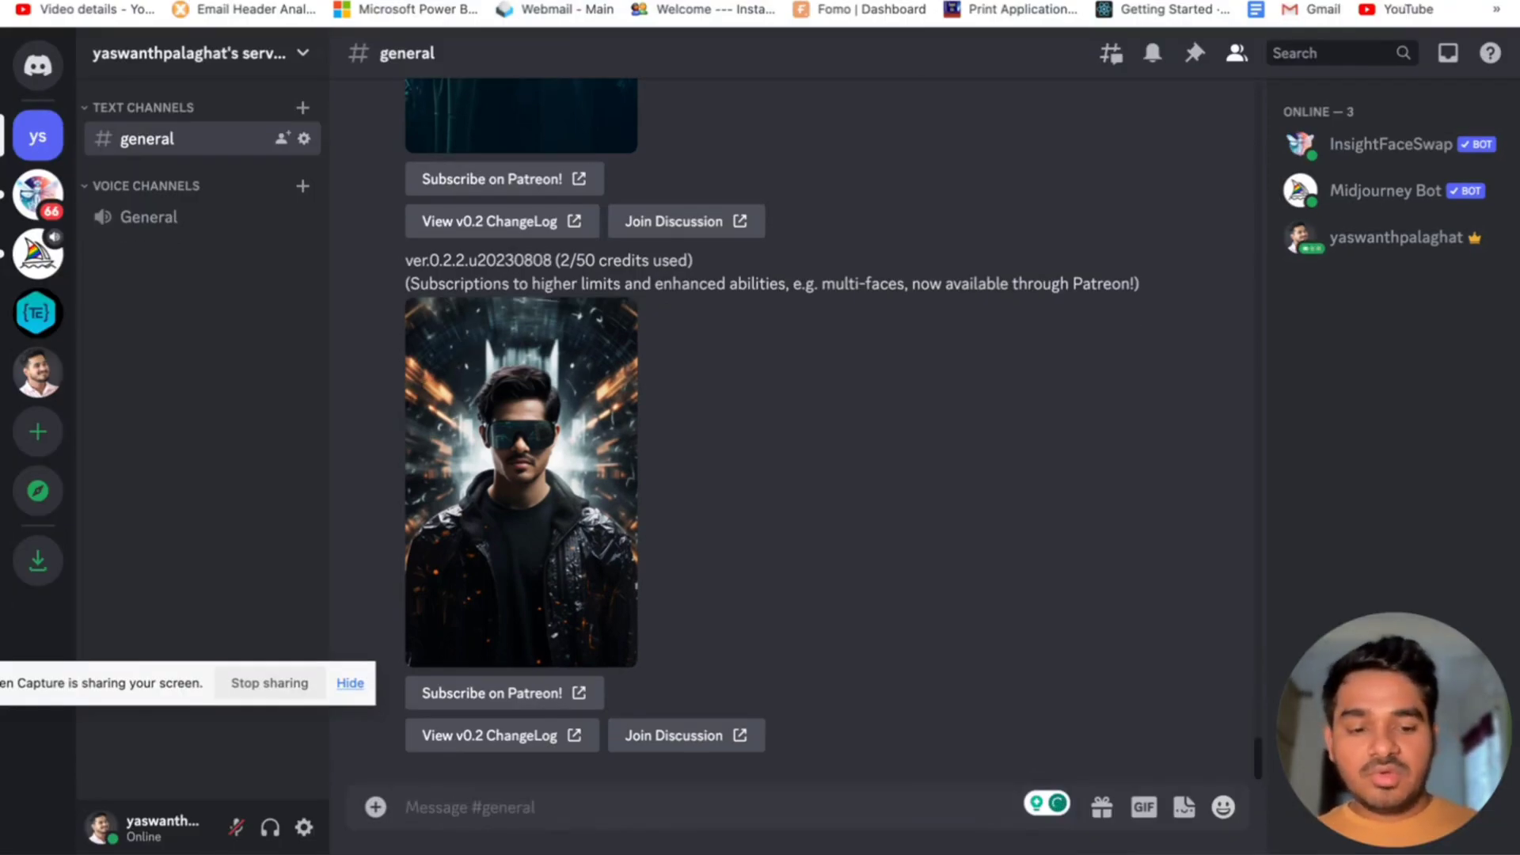
type("/")
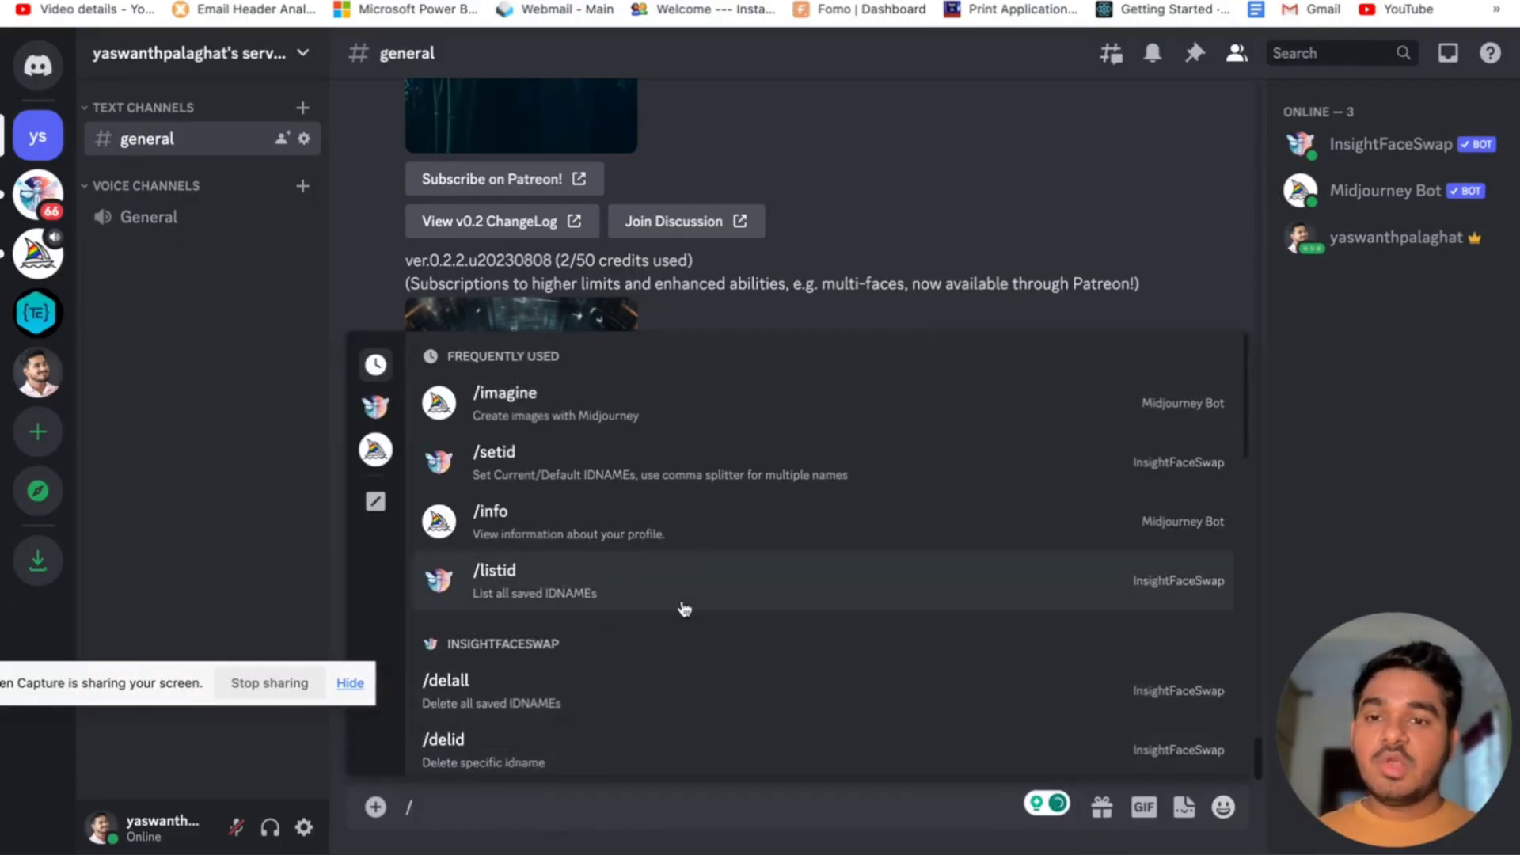
scroll(644, 607, "down", 7)
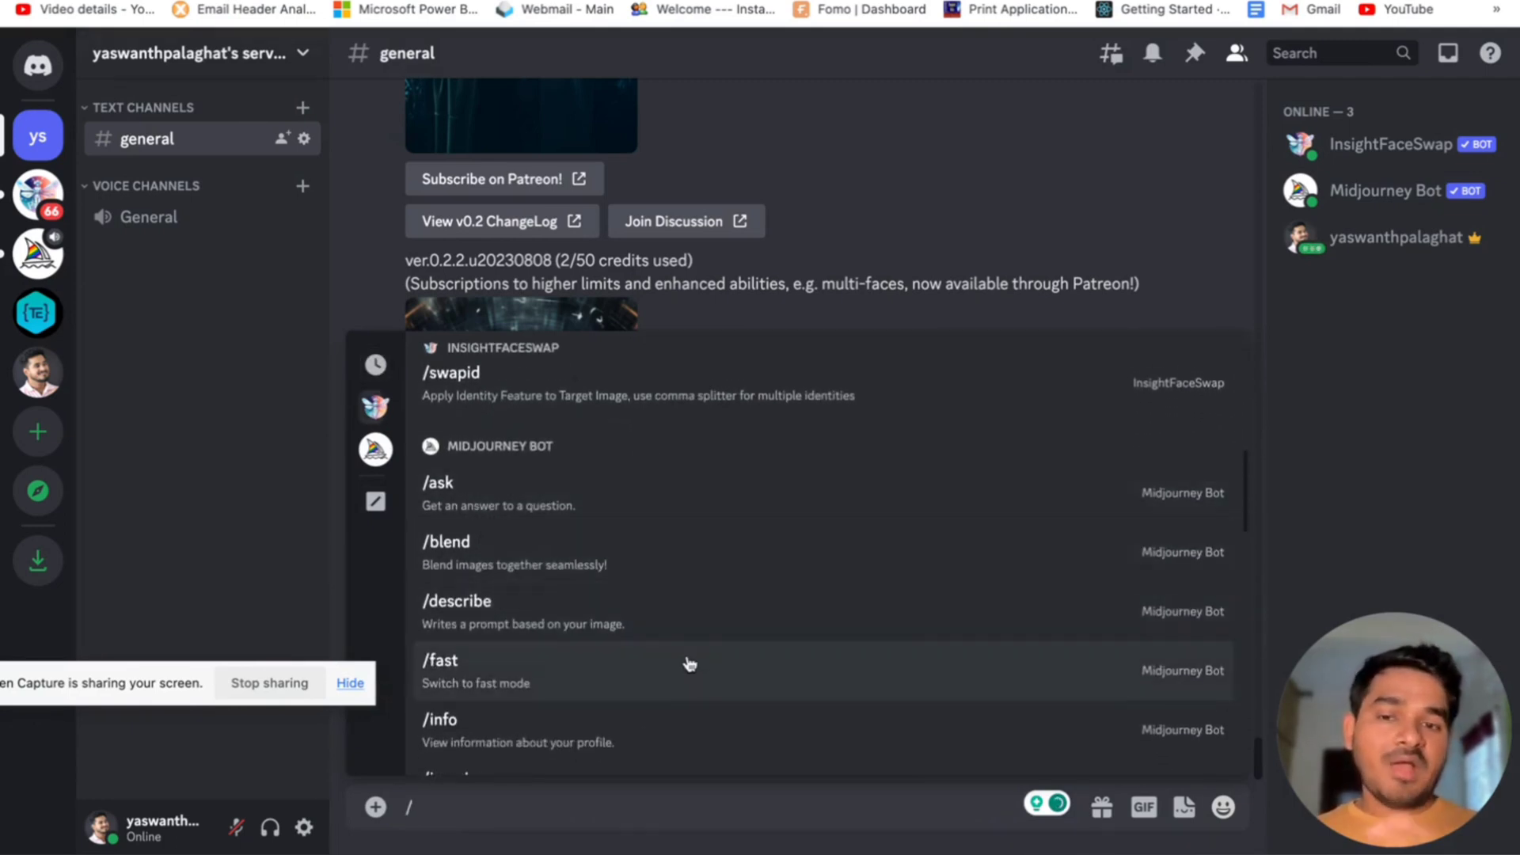
scroll(689, 664, "down", 2)
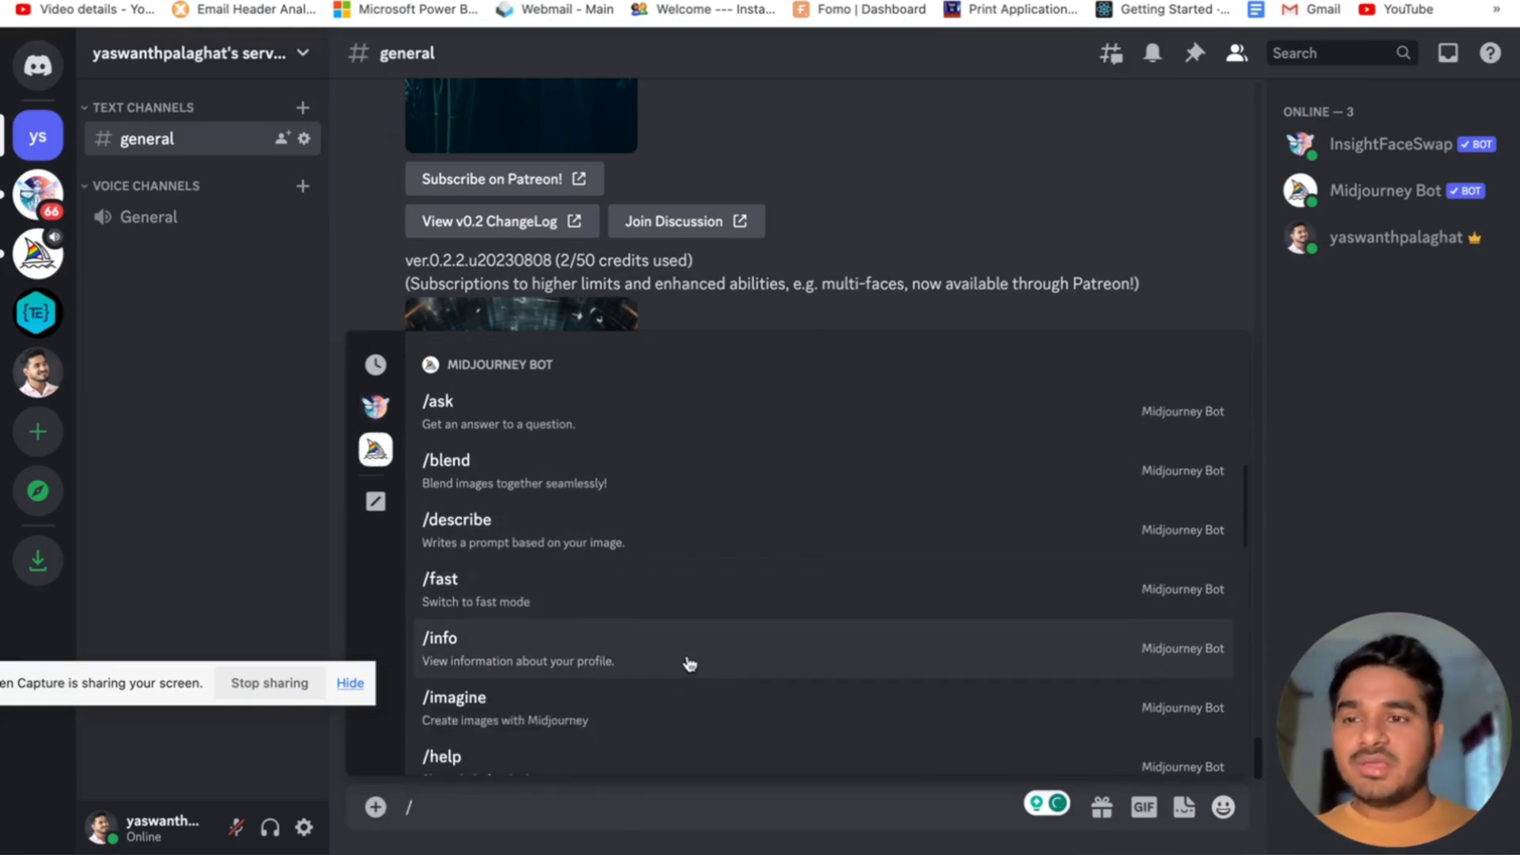
scroll(689, 664, "down", 3)
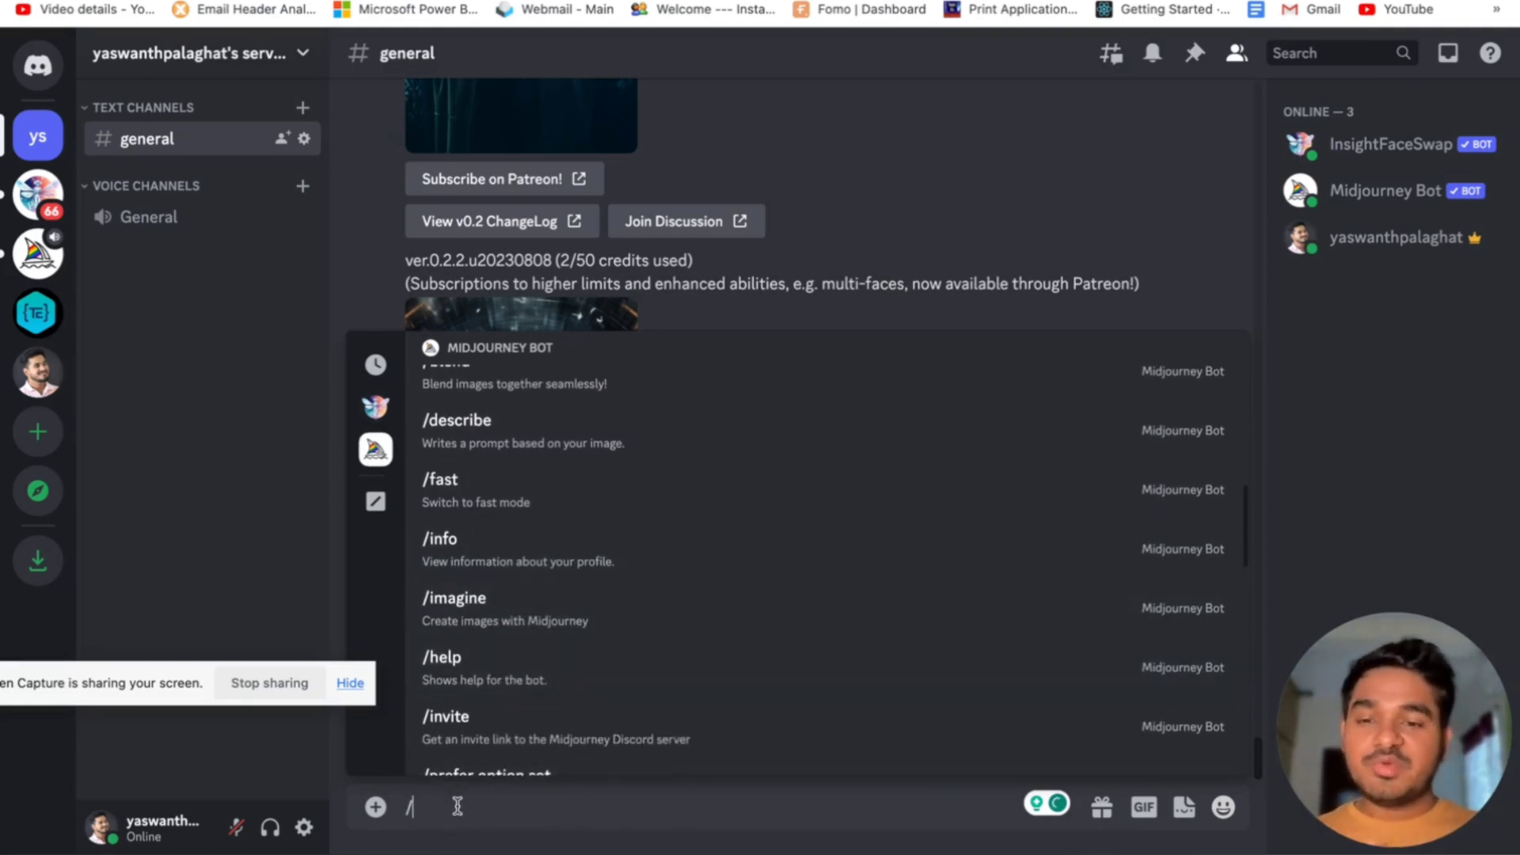
Enter the /imagine prompt "generate an image of a rose flower garden with mountains in the background. the mountains are filled with snow."
left_click(523, 631)
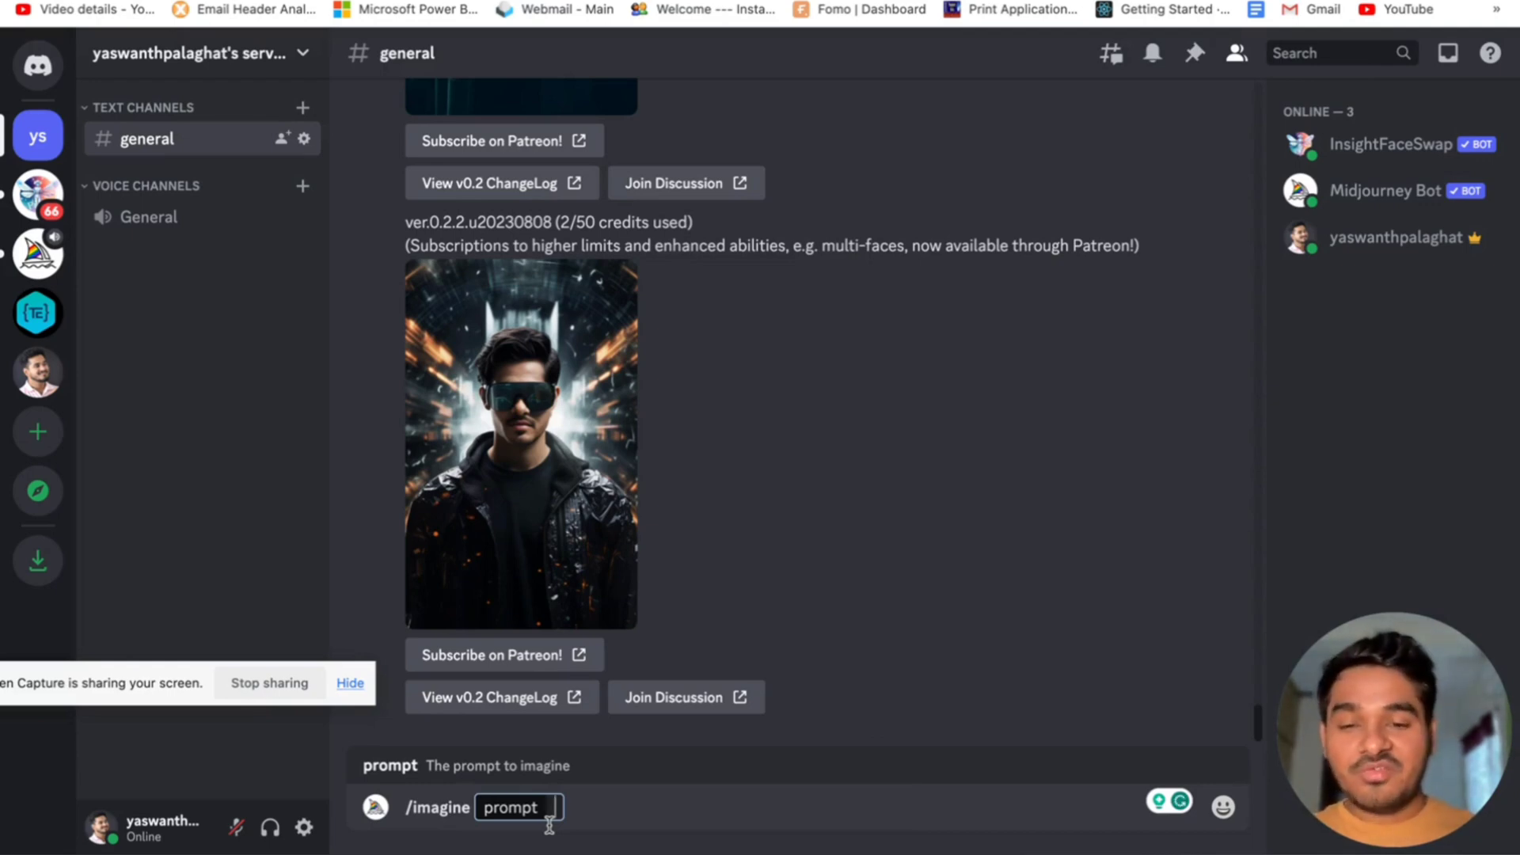
type("ge")
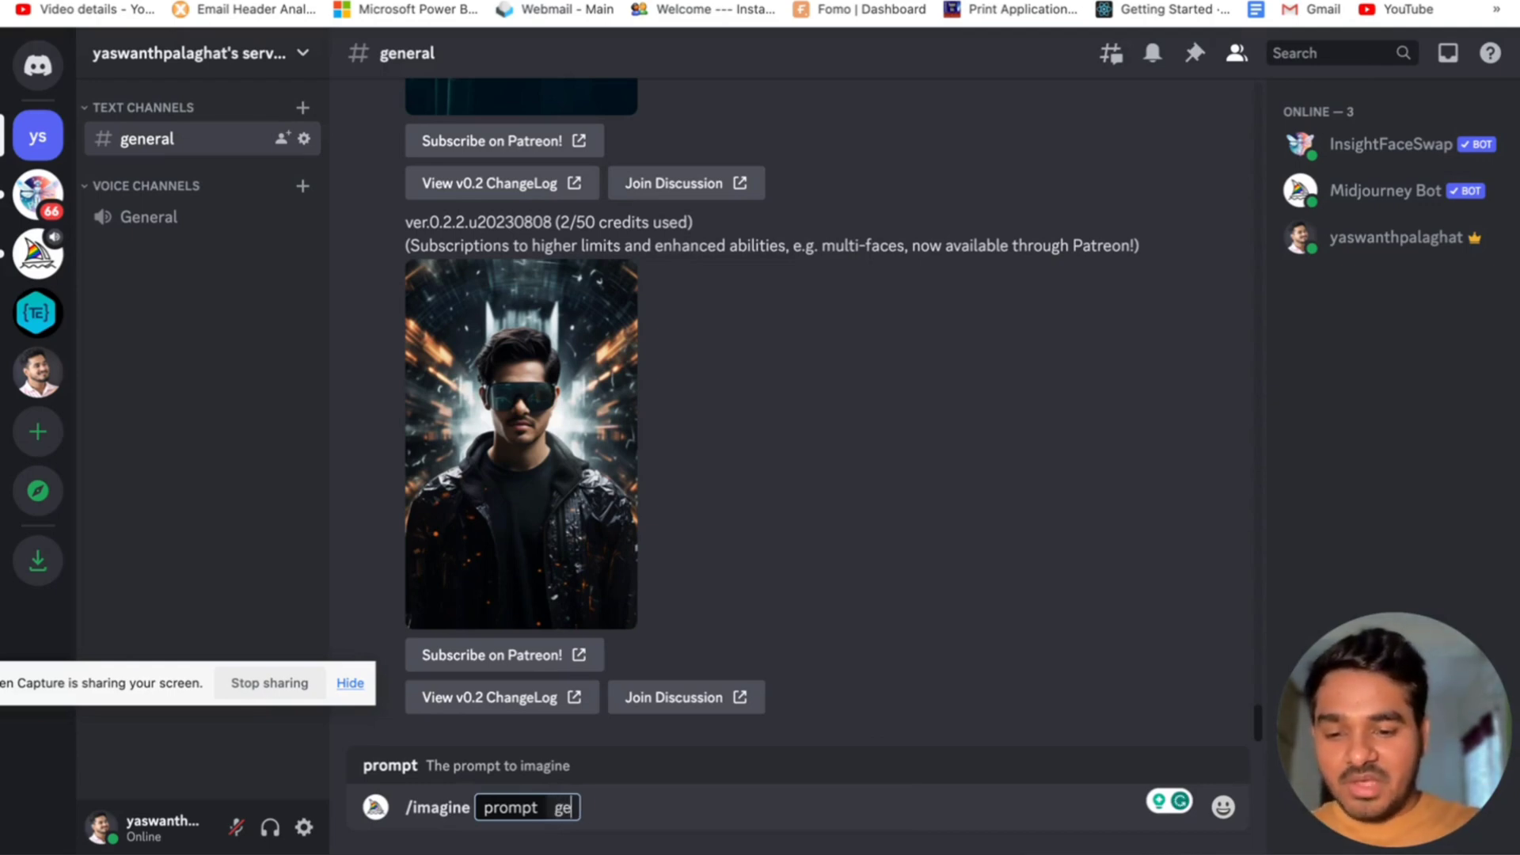
type("nerate an image of a r")
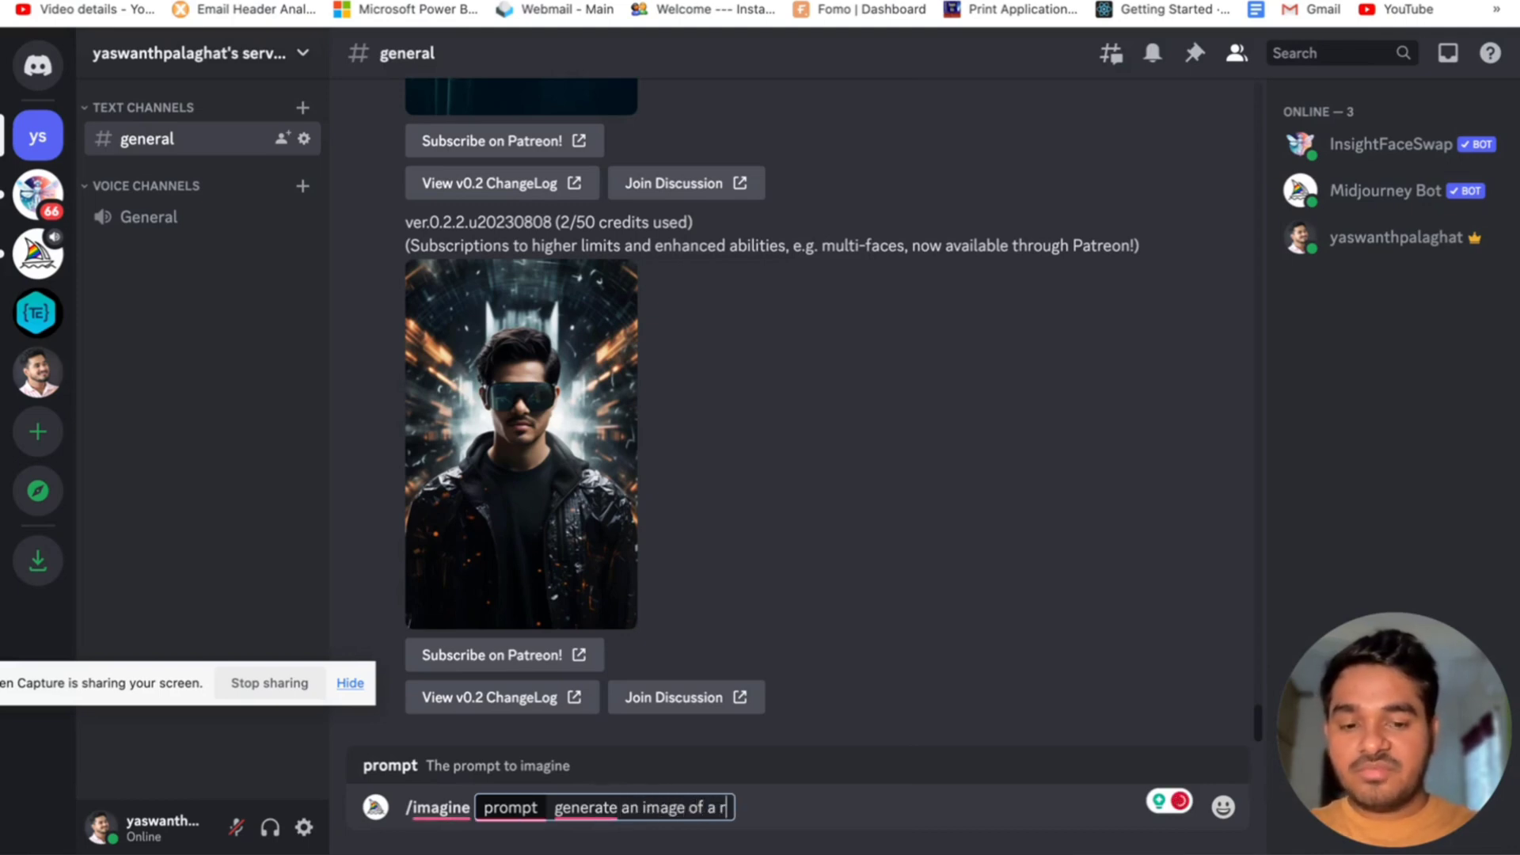
type("ose f")
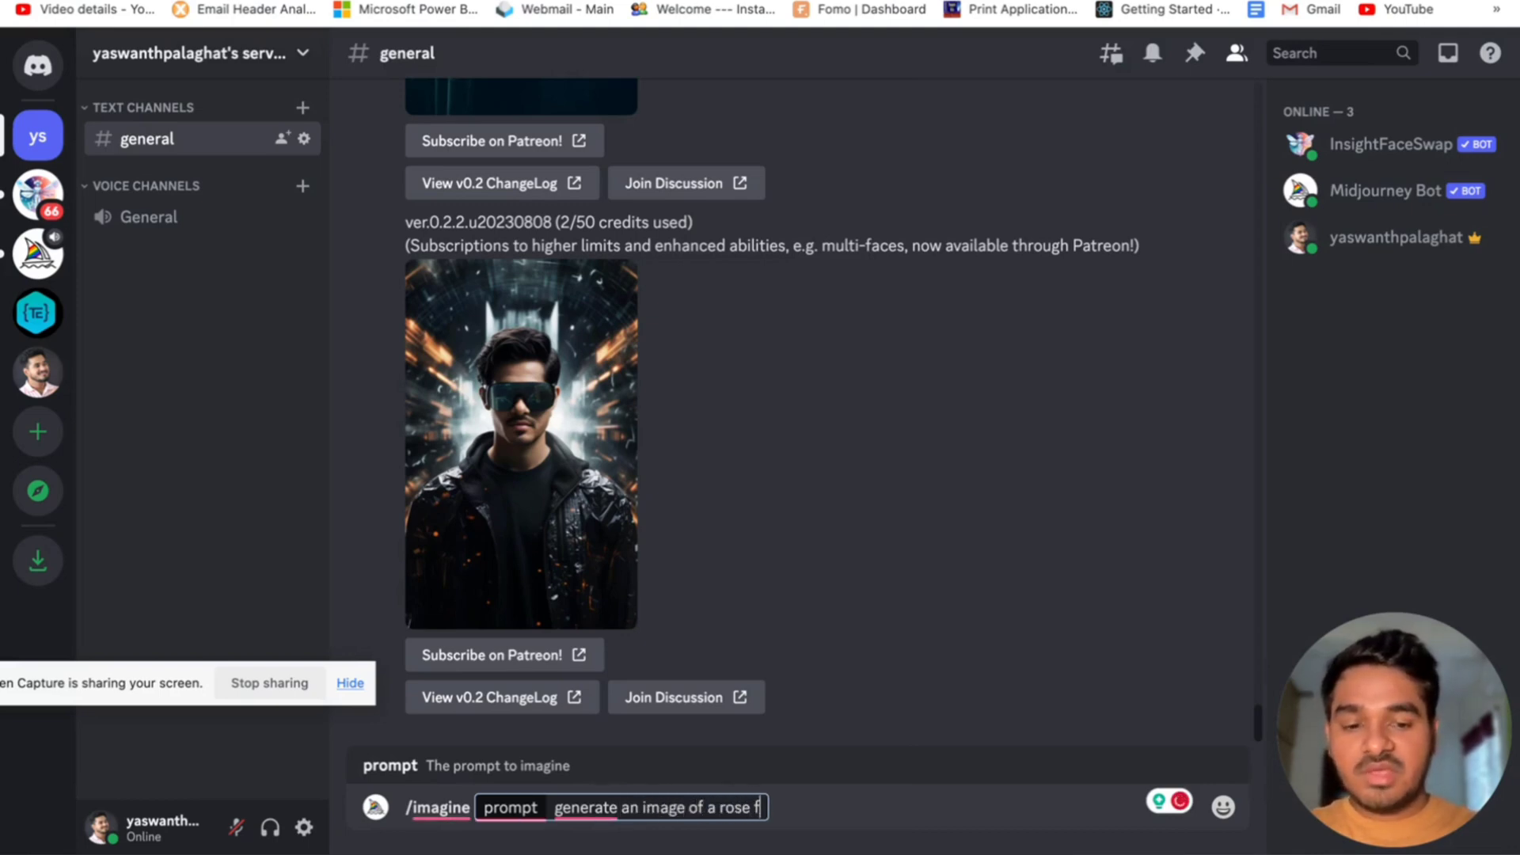
type("lower gard")
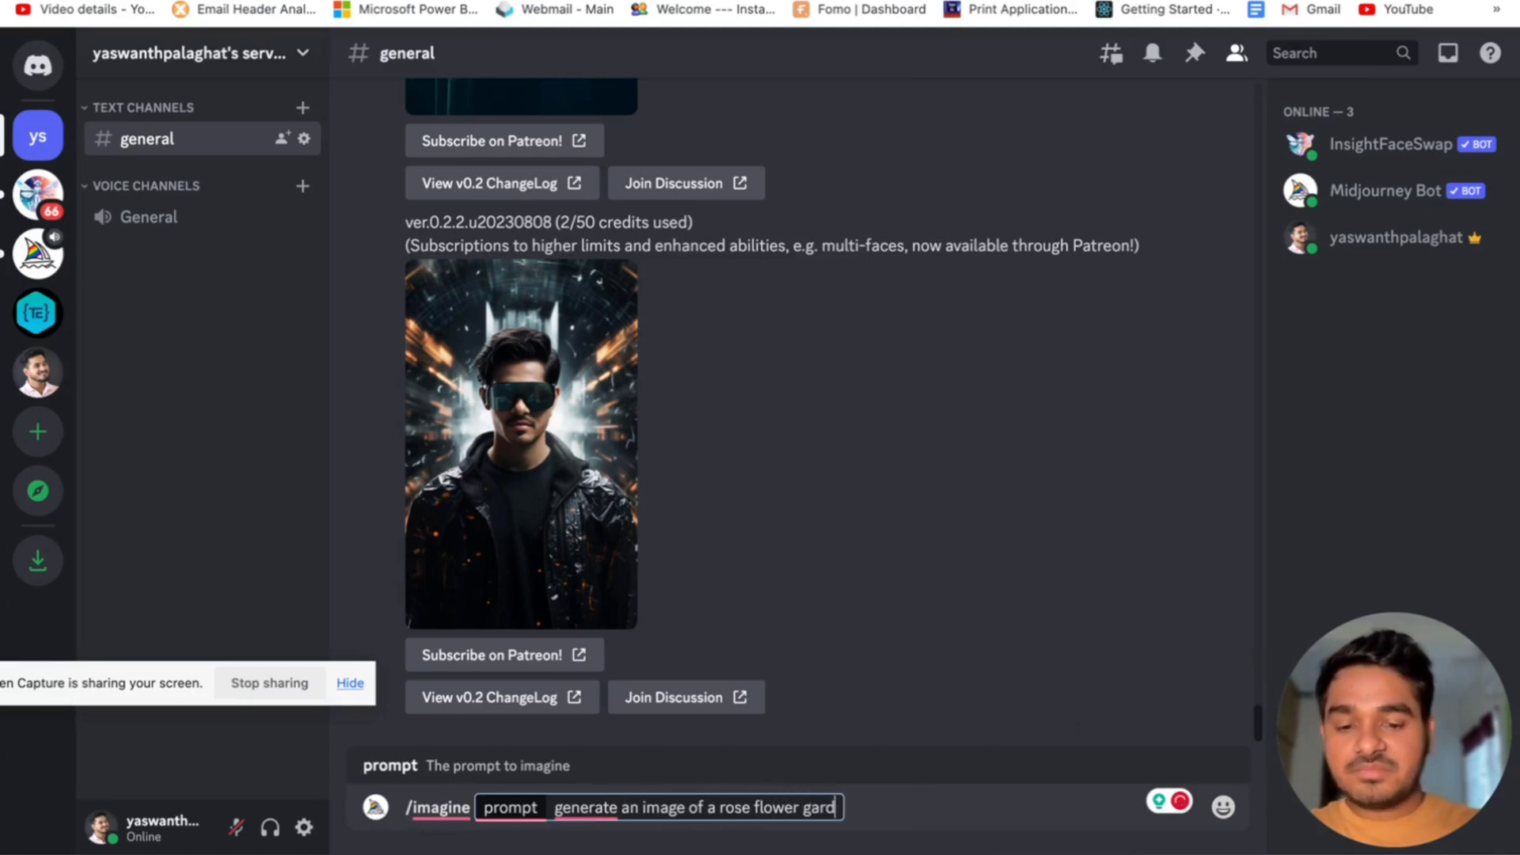
type("en with mo")
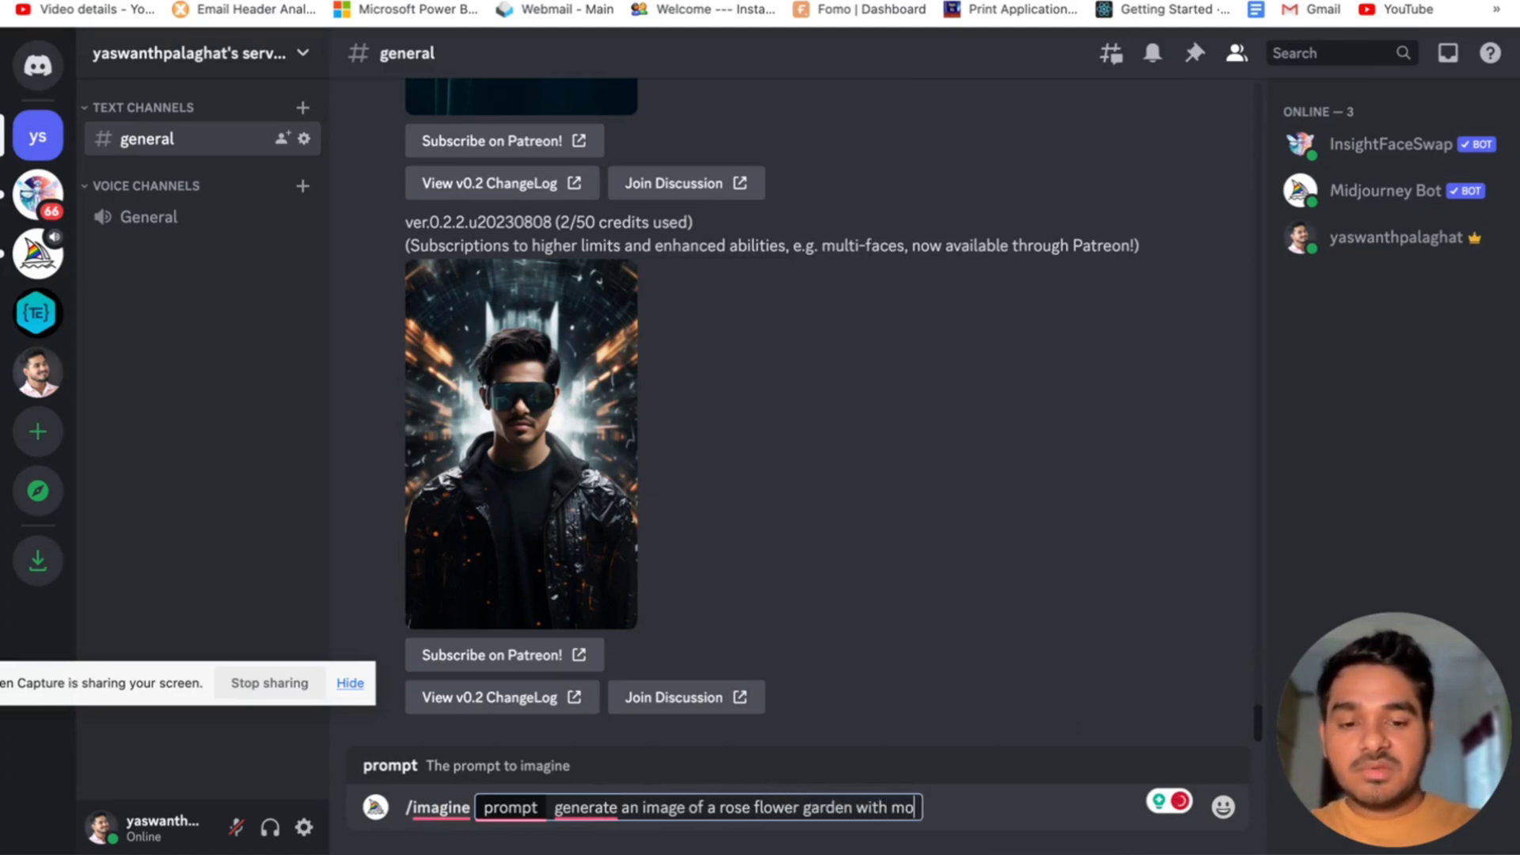
type("untains in")
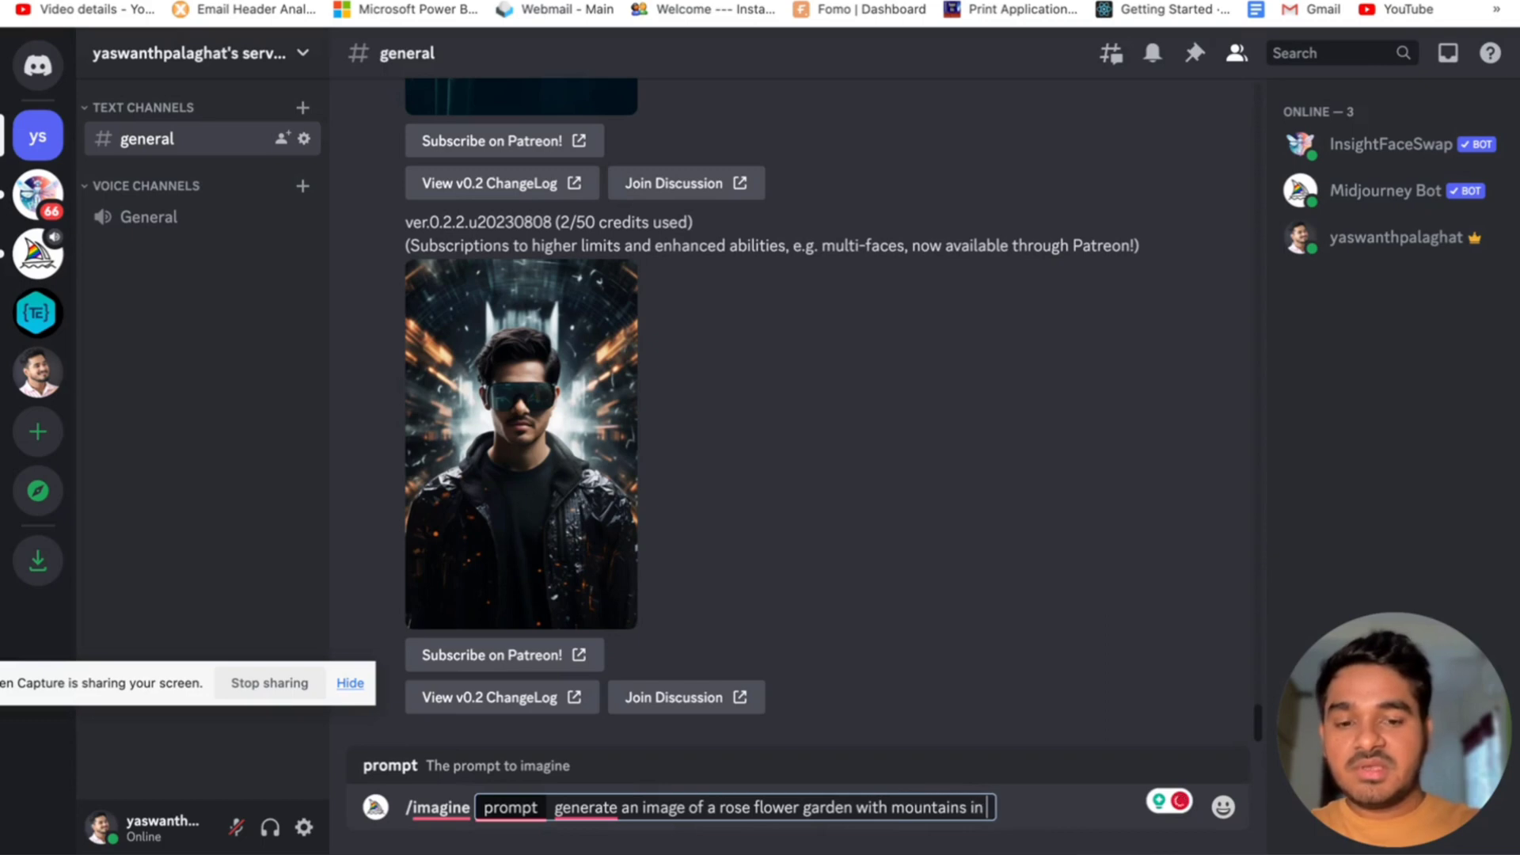
type(" the background.")
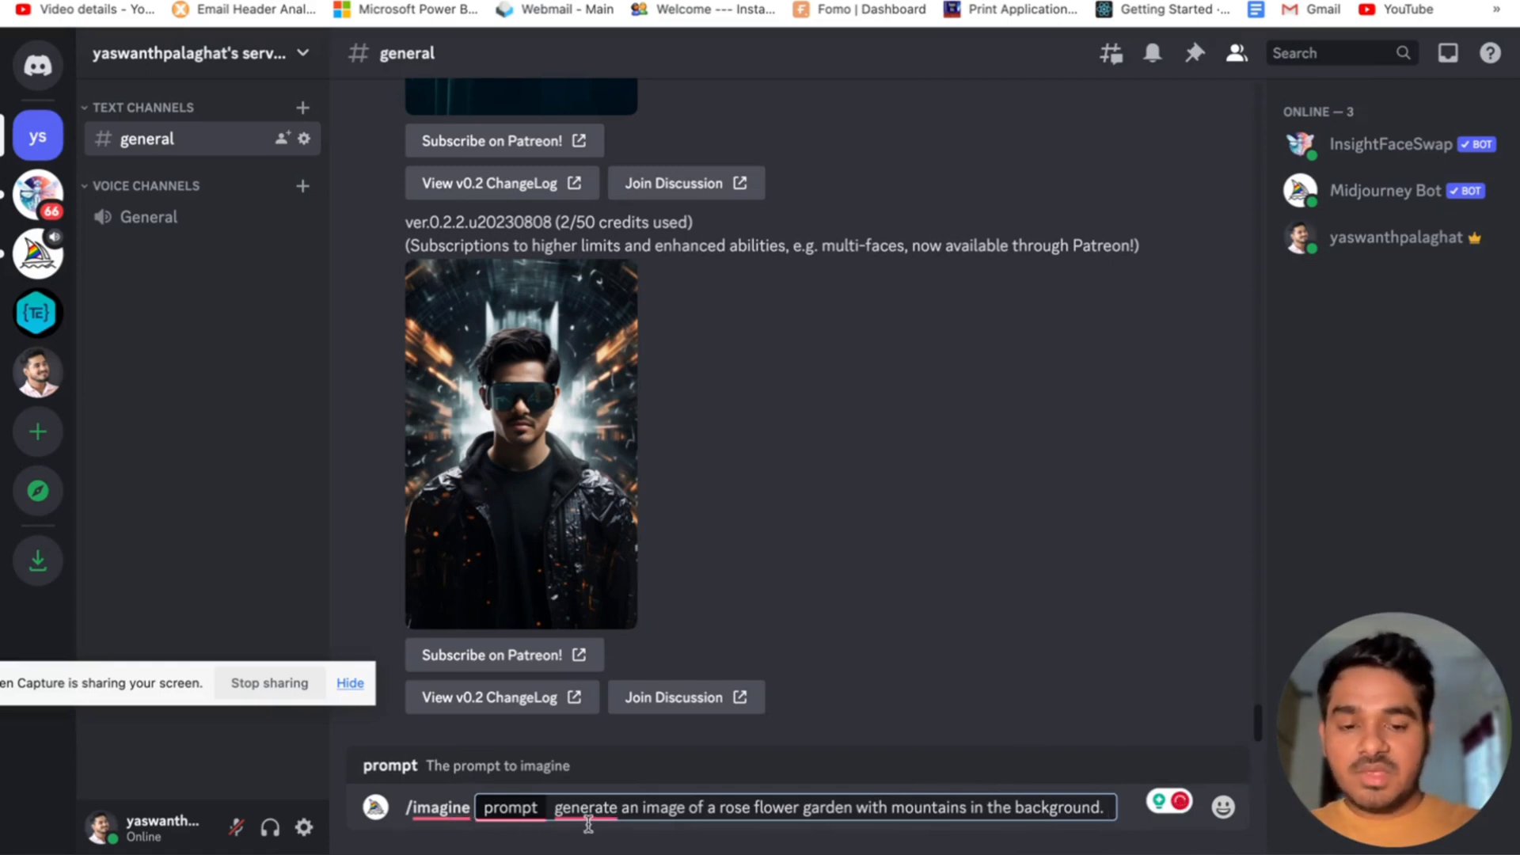
type("the mount")
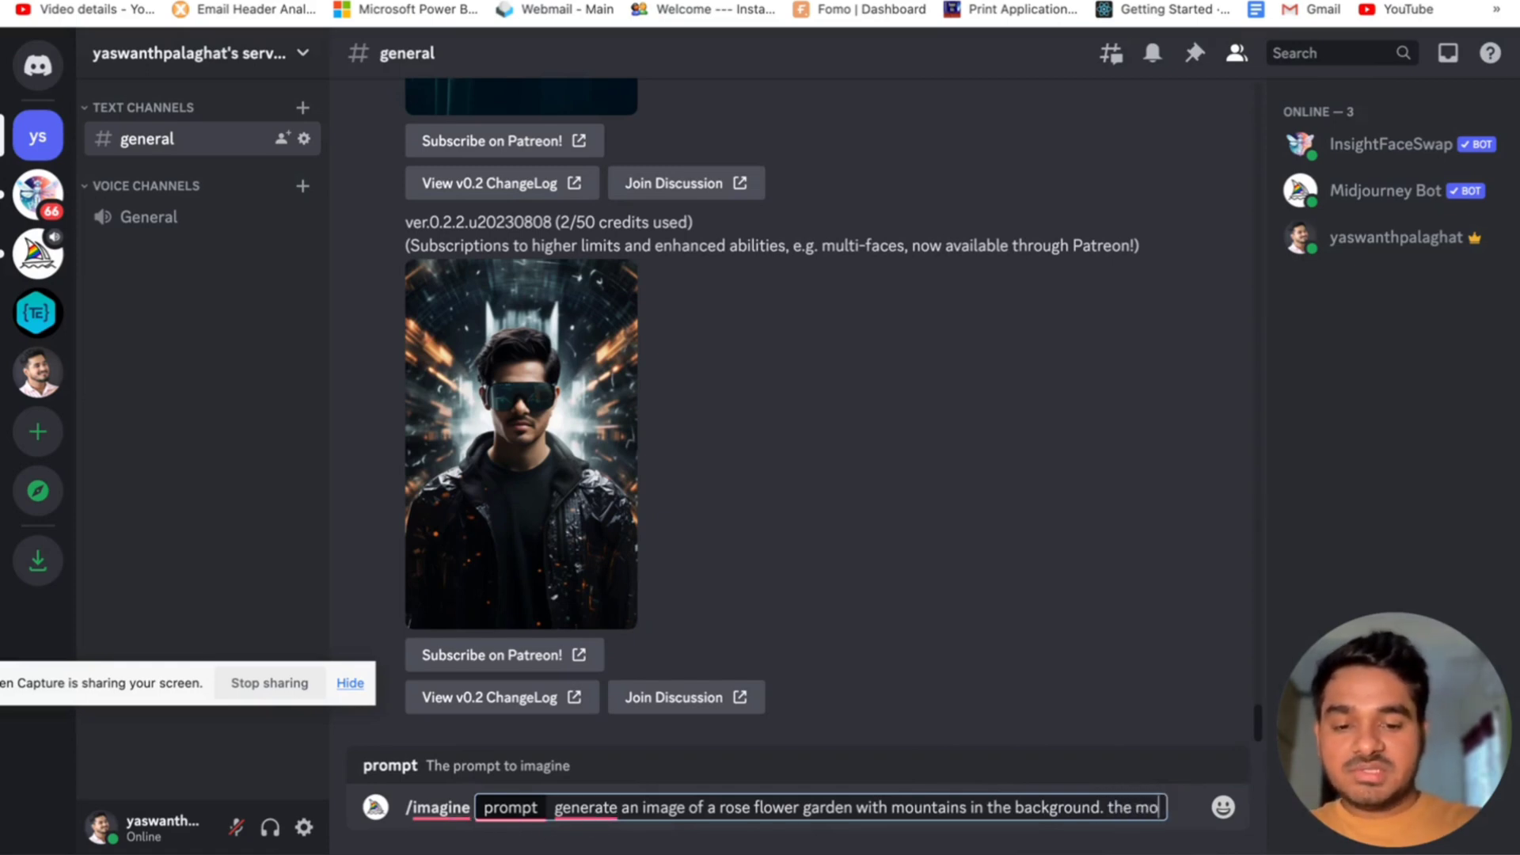
type("ains are filled with snow.")
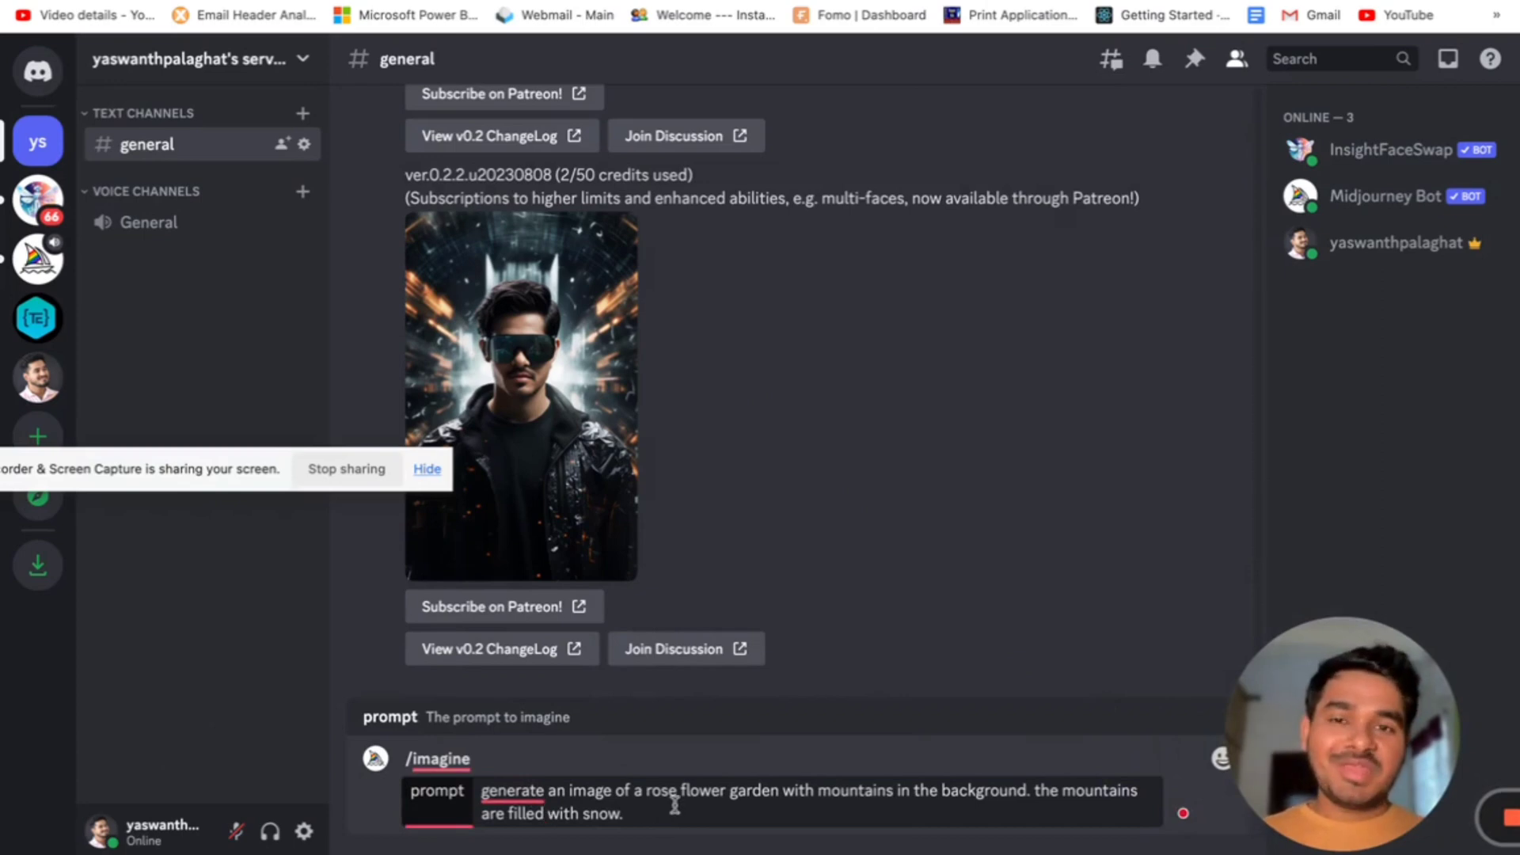
Append "Natural Photo." to the end of the /imagine prompt and submit it to the Midjourney Bot
left_click(647, 818)
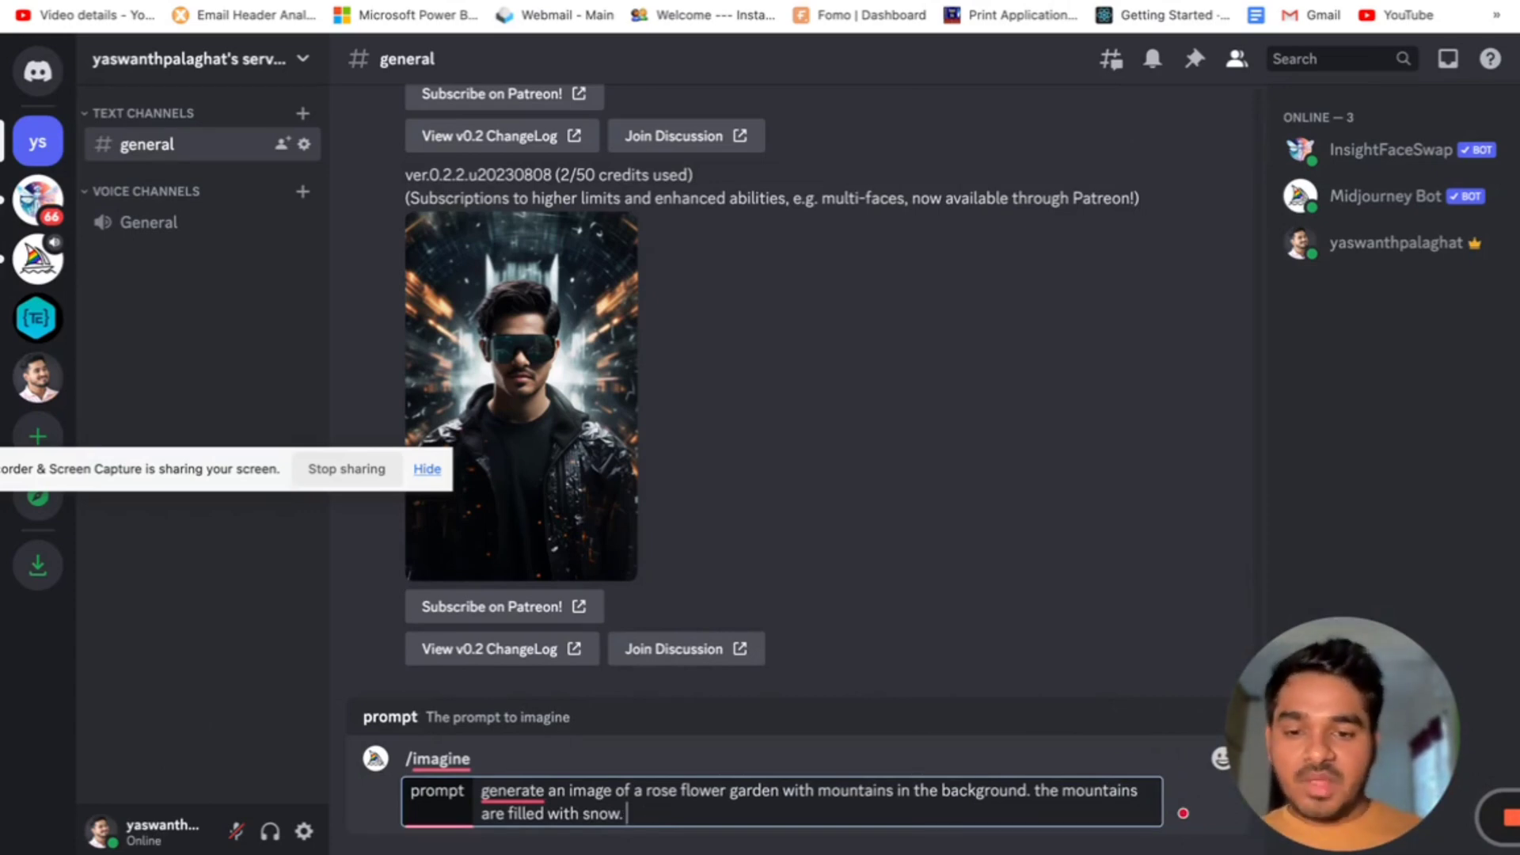
type("Natur")
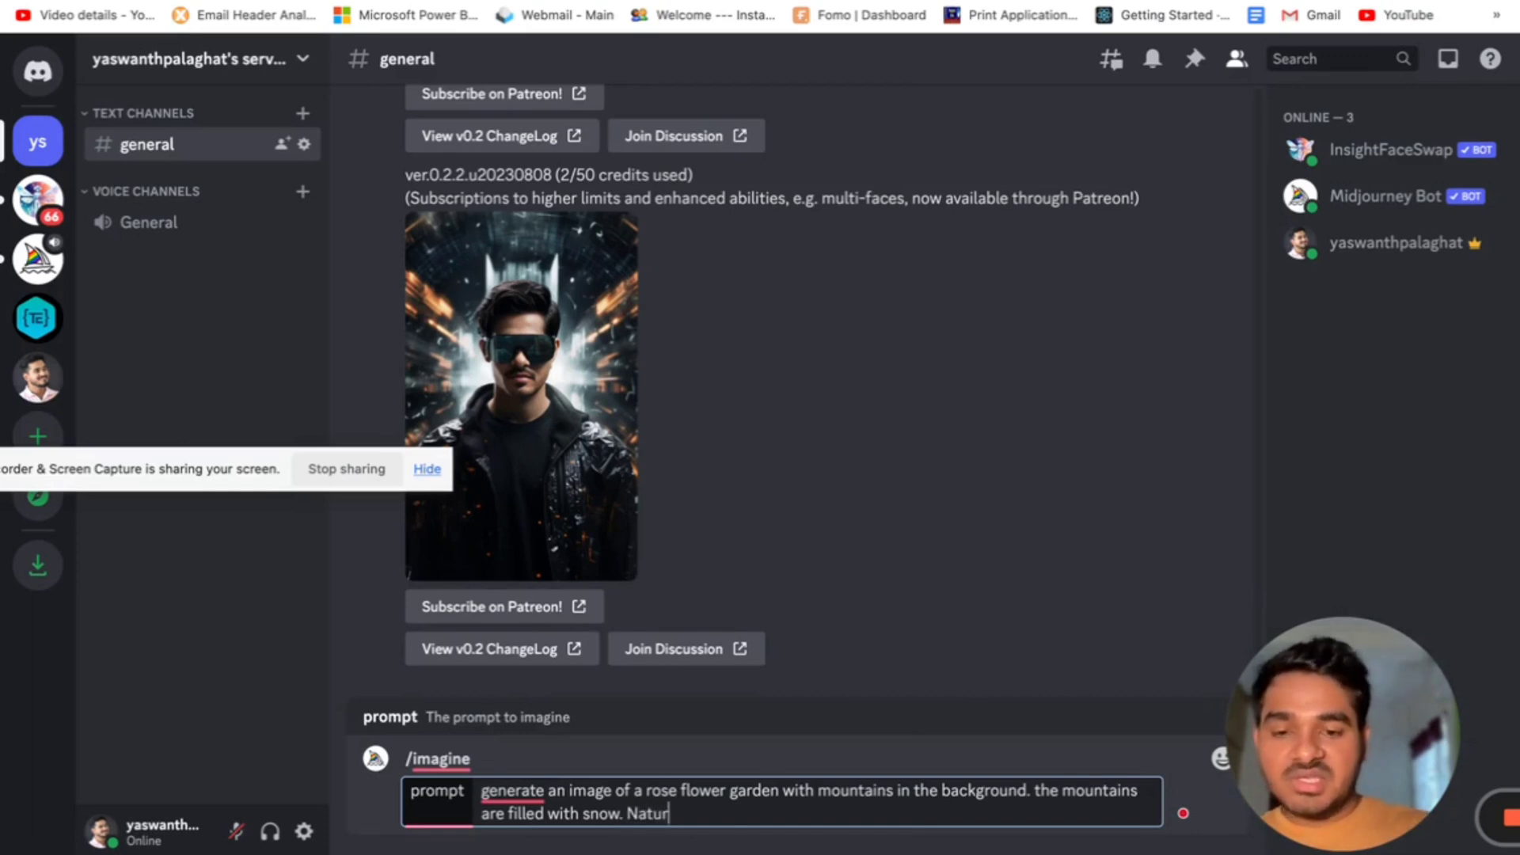
type("al Photo.")
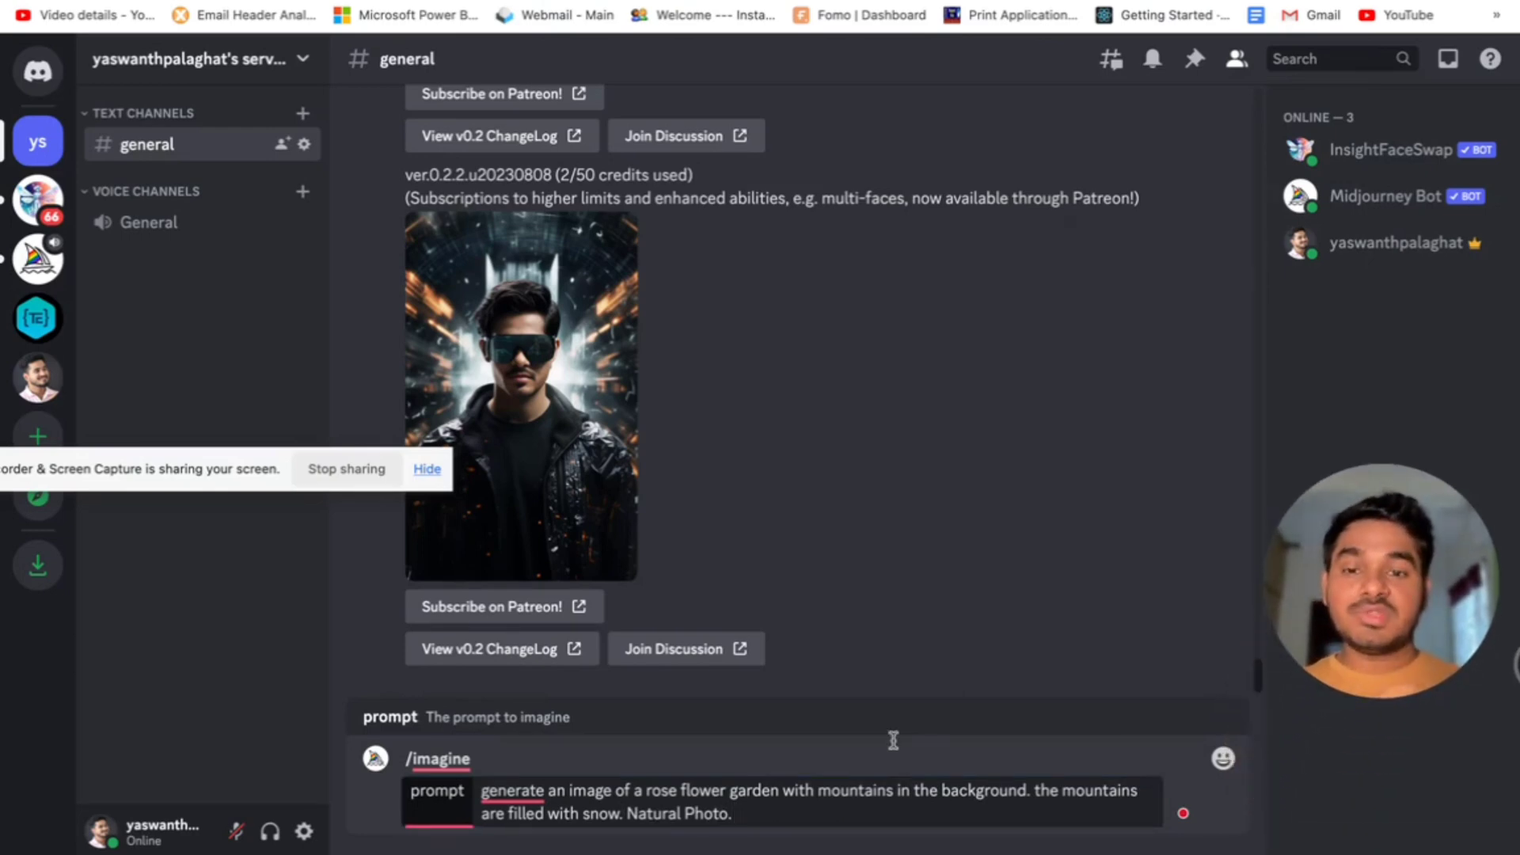
left_click(795, 814)
key("Return")
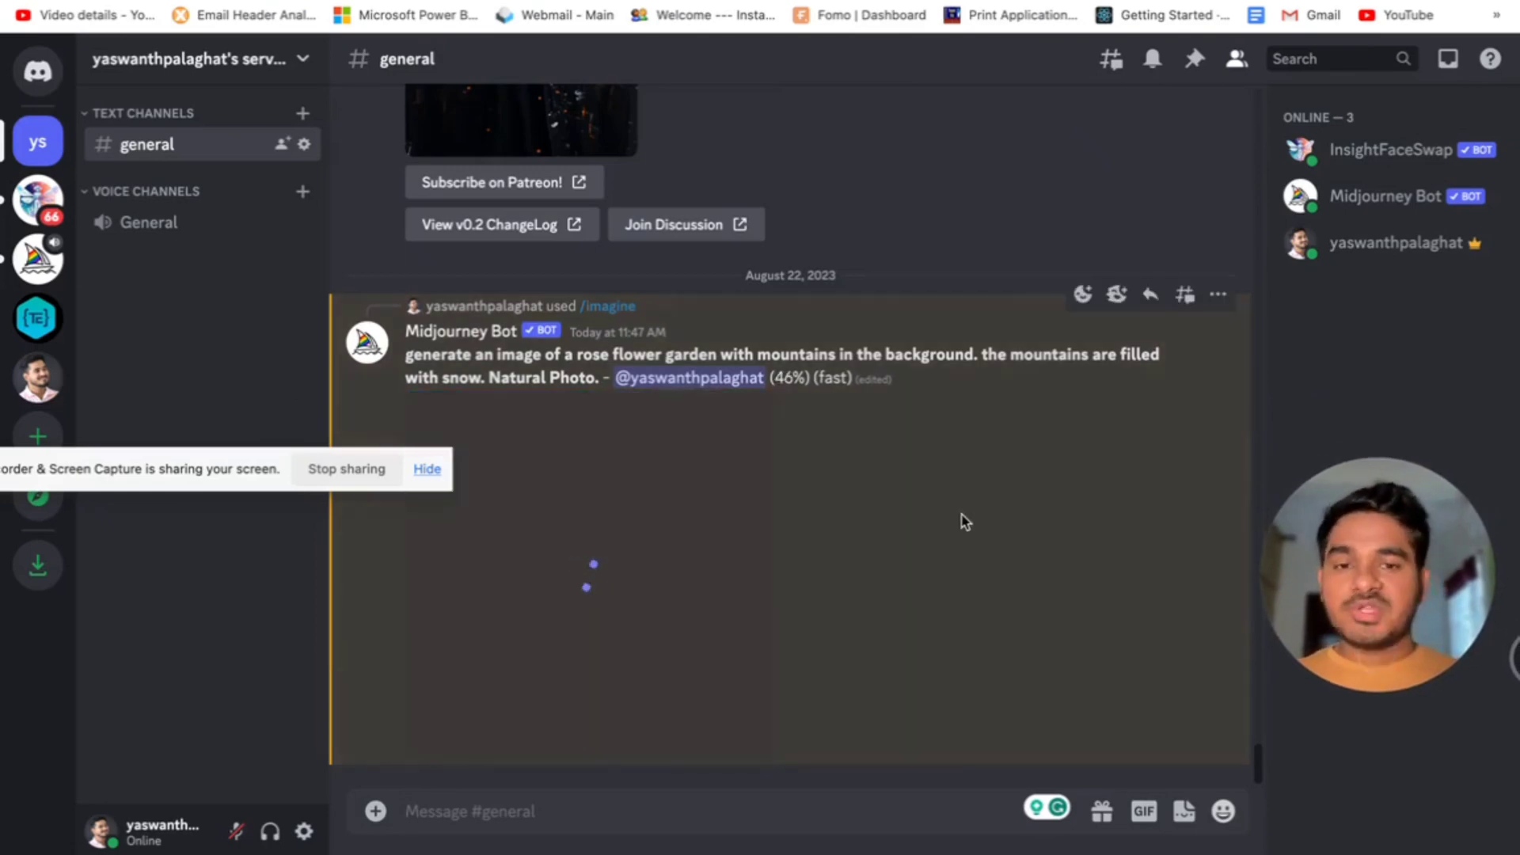
View the generated rose garden image grid enlarged and upscale its second image with U2
left_click(564, 420)
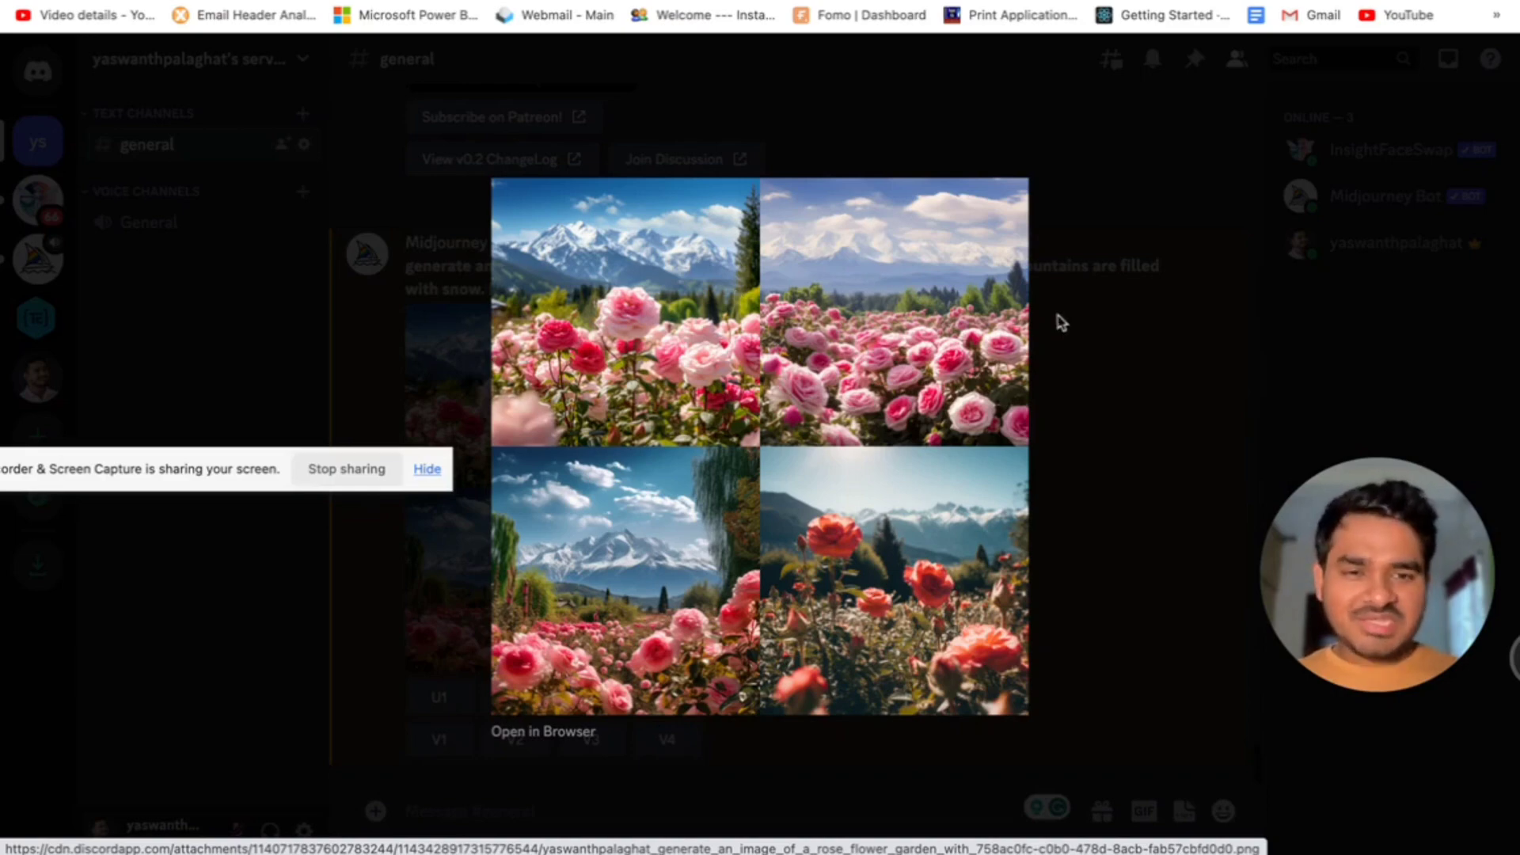
left_click(1108, 356)
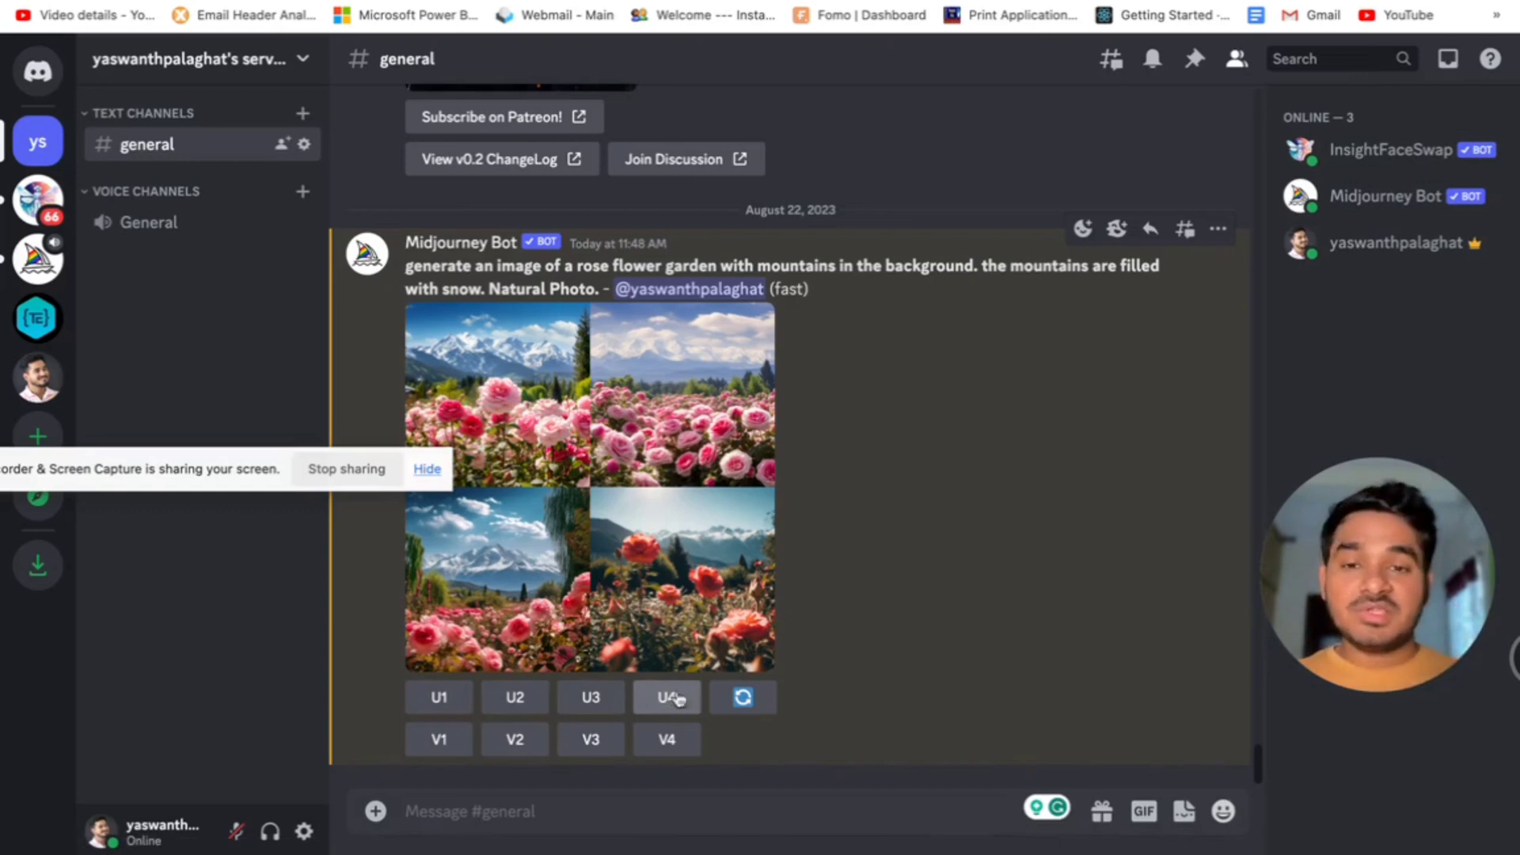
left_click(518, 695)
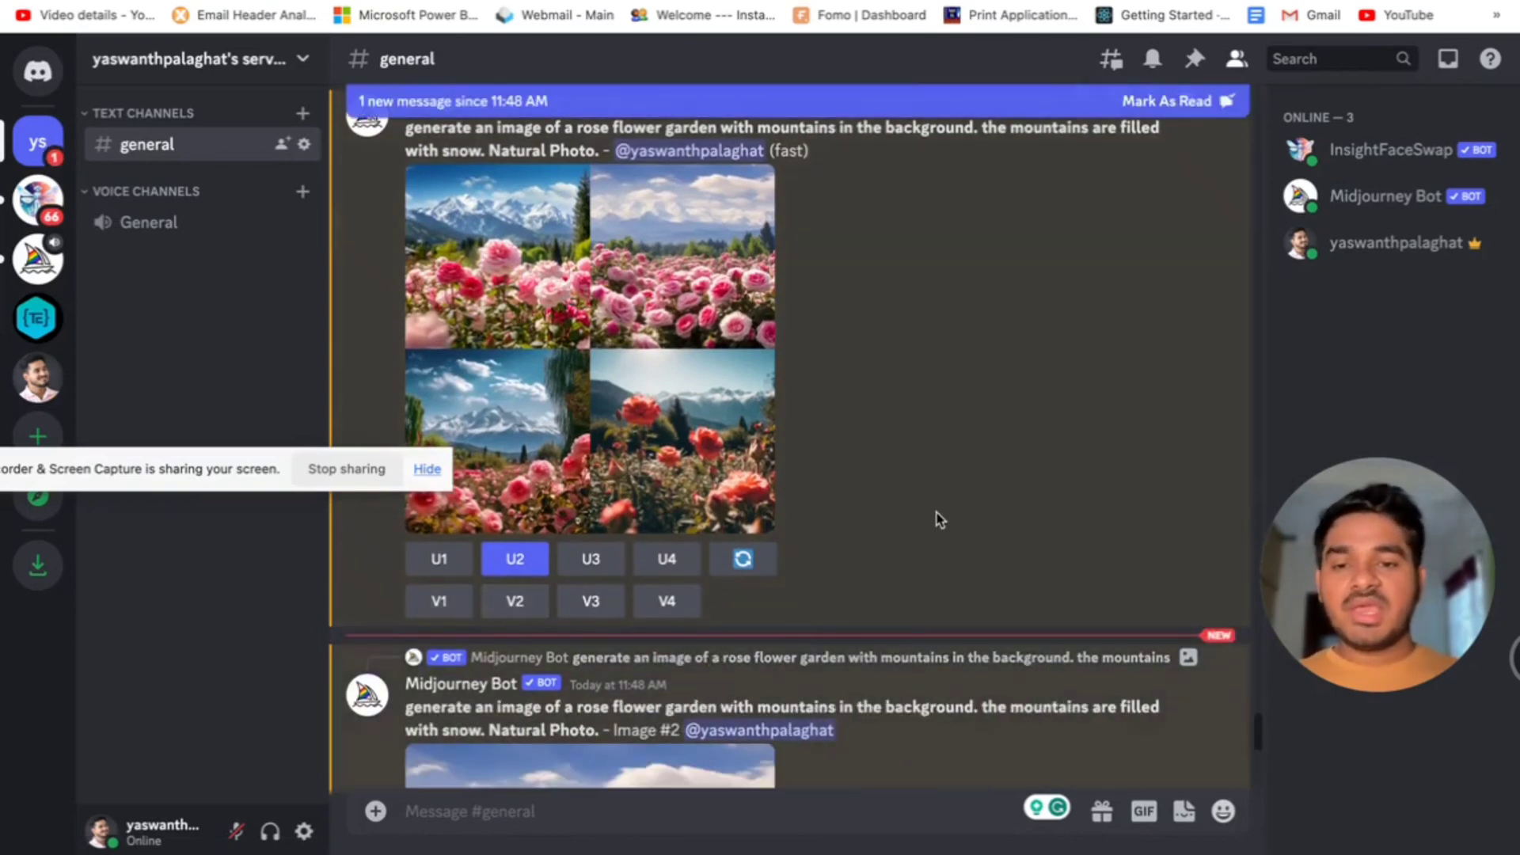
Look over the image grid and the upscaled second rose garden image, opening the upscaled one in enlarged view
scroll(937, 516, "up", 1)
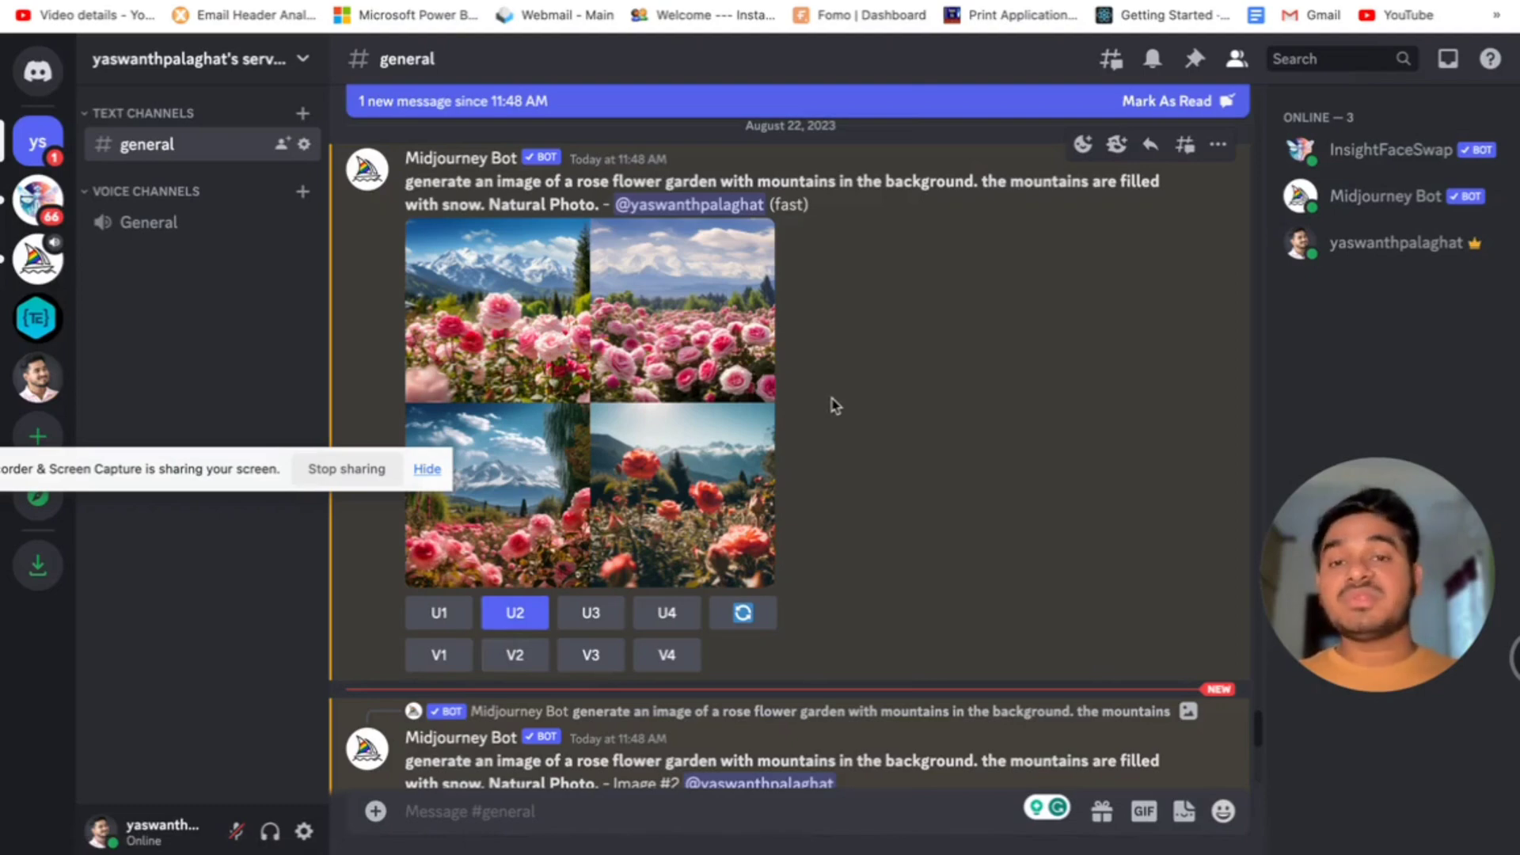
scroll(834, 405, "down", 6)
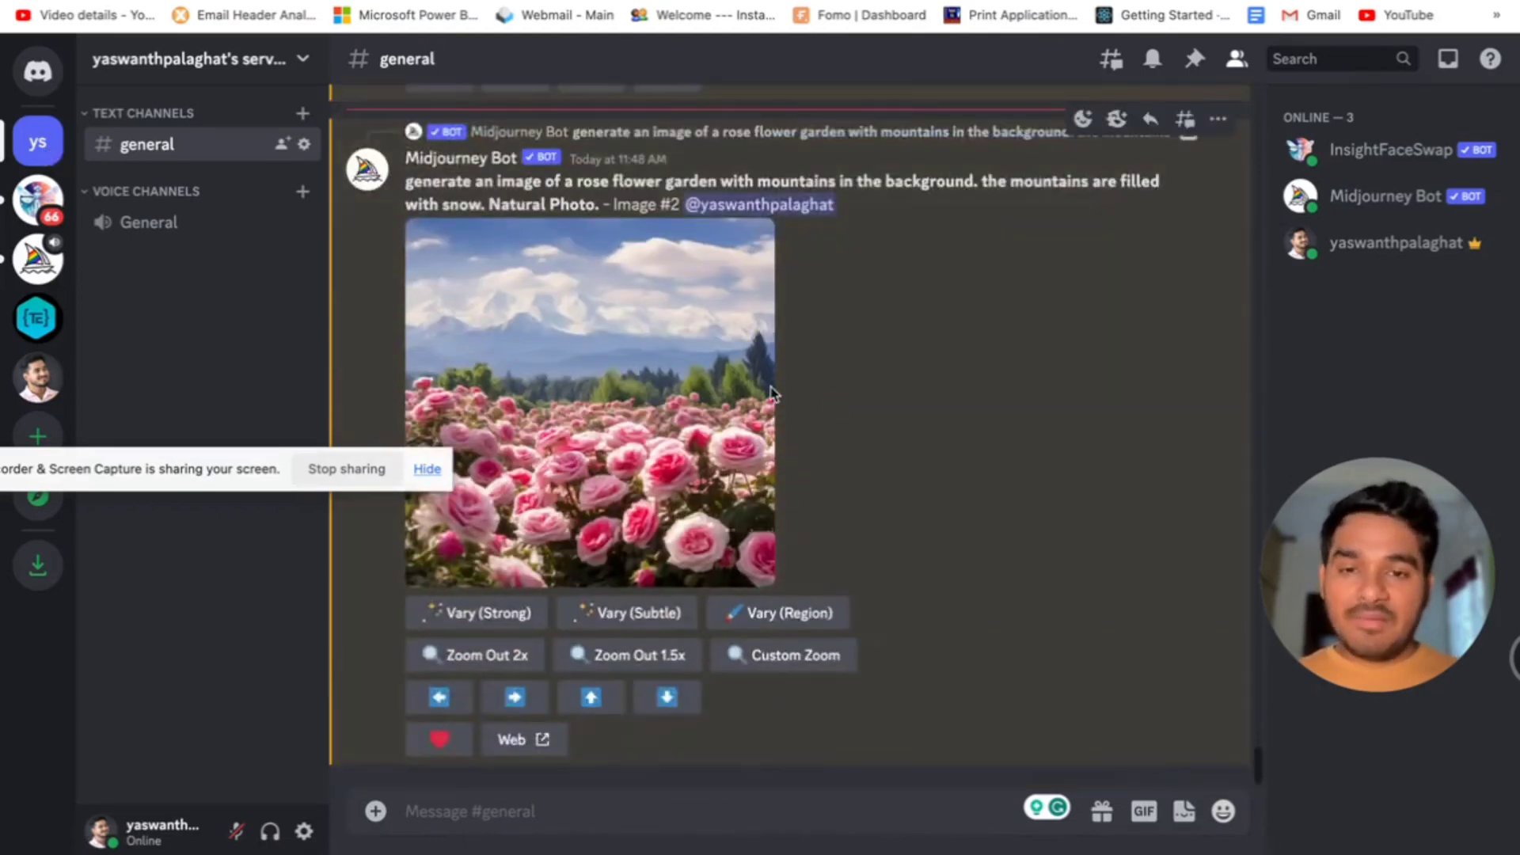
left_click(624, 386)
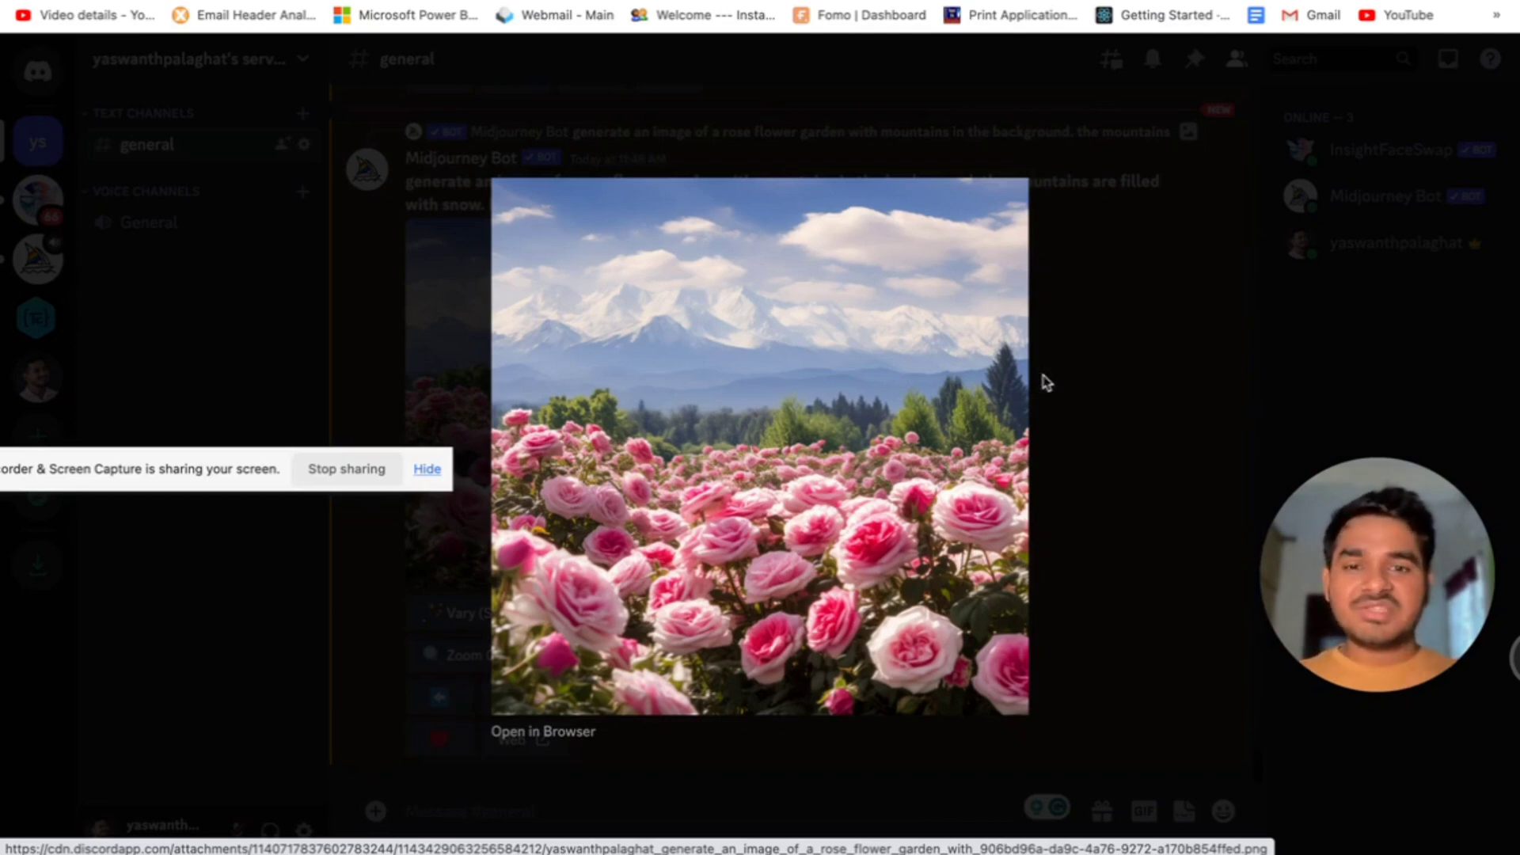
Close the enlarged view and generate a Zoom Out 1.5x version of the upscaled rose garden image
left_click(1085, 383)
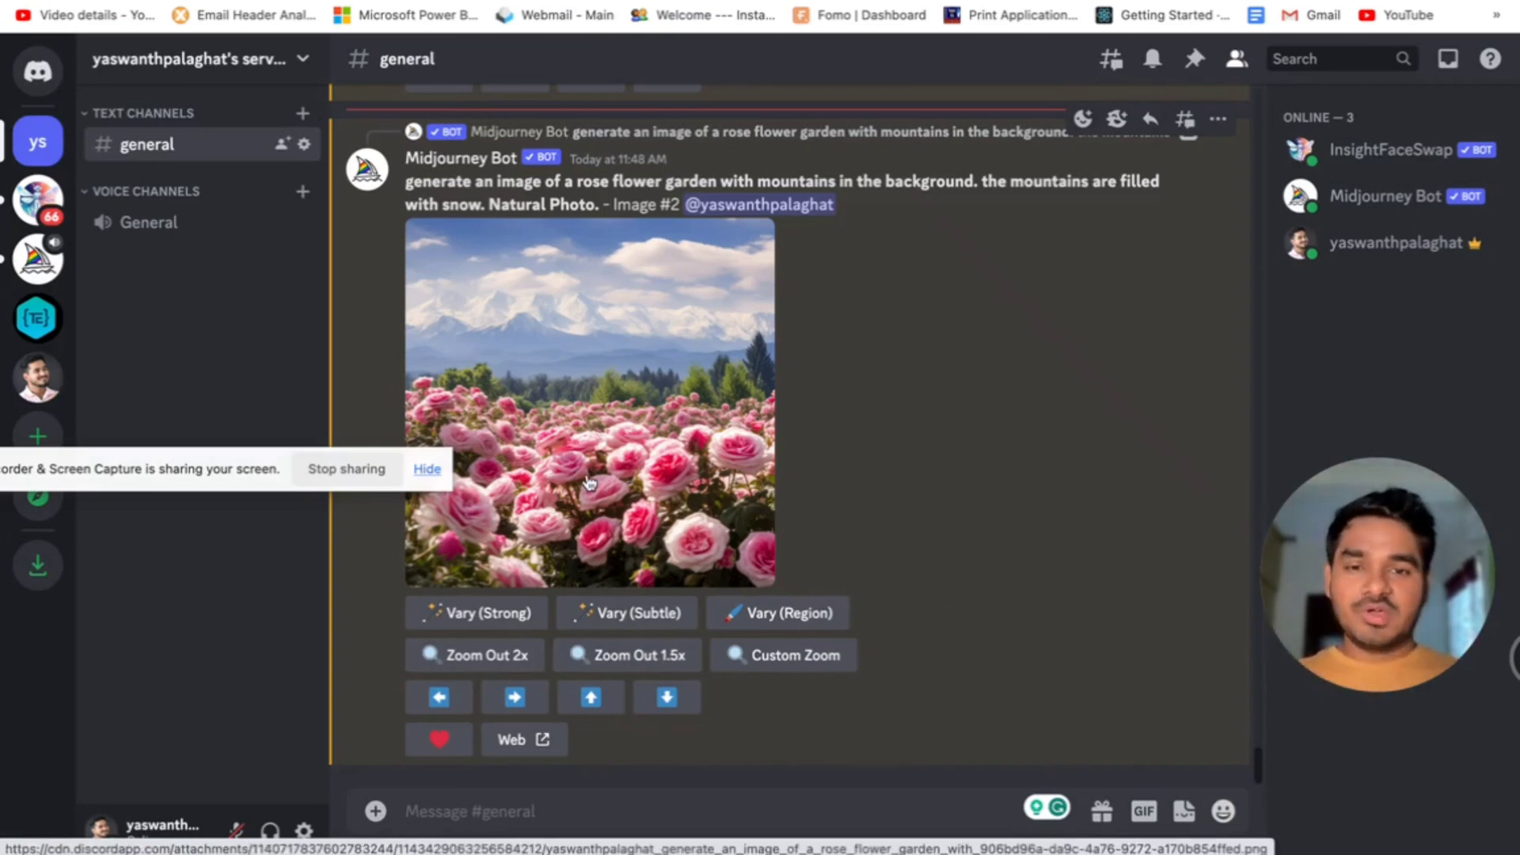
left_click(590, 655)
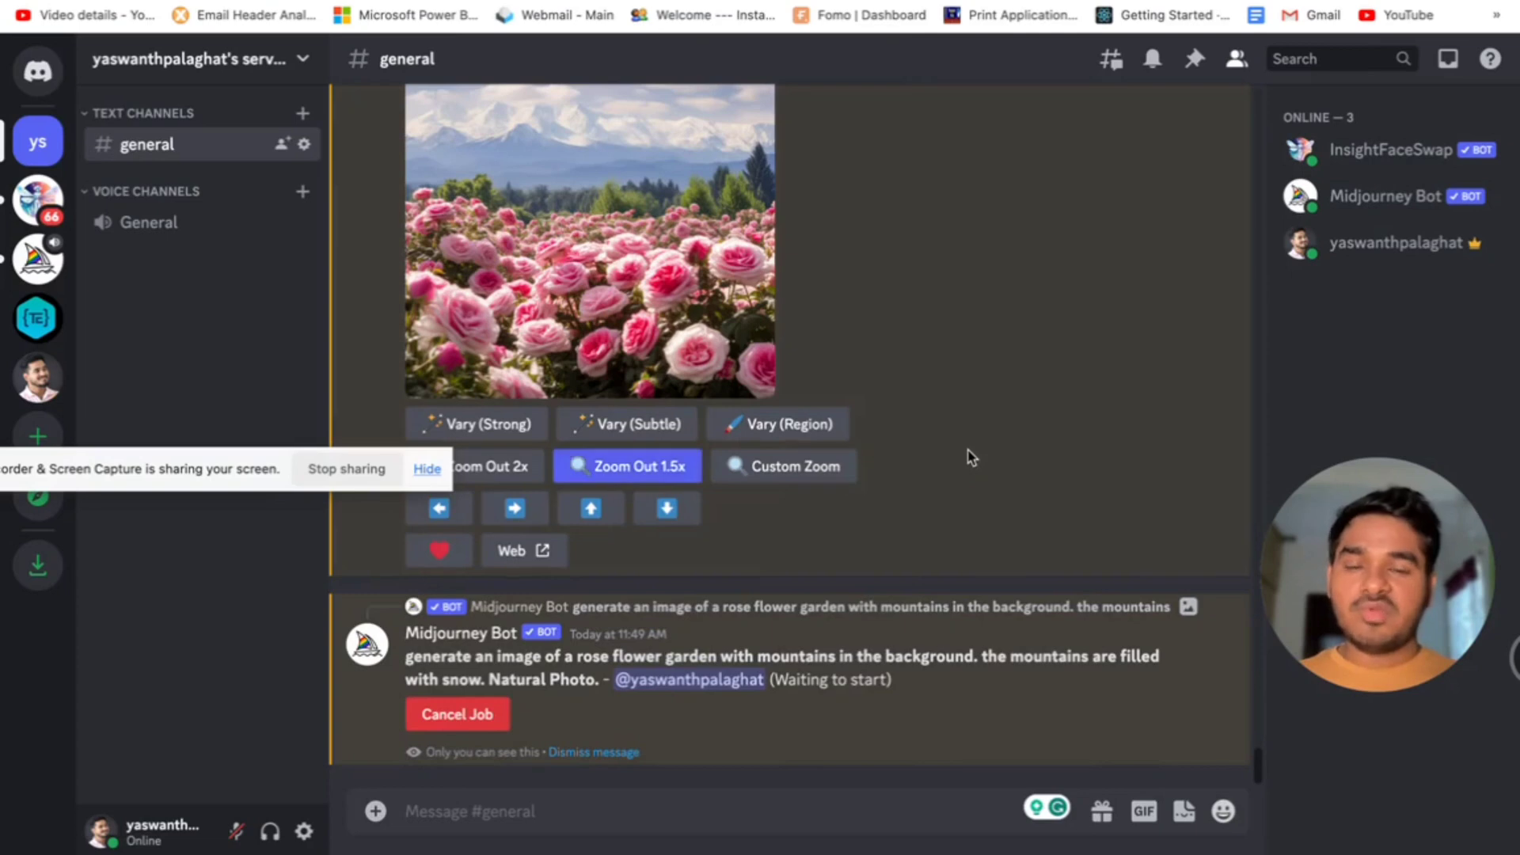
scroll(970, 454, "up", 2)
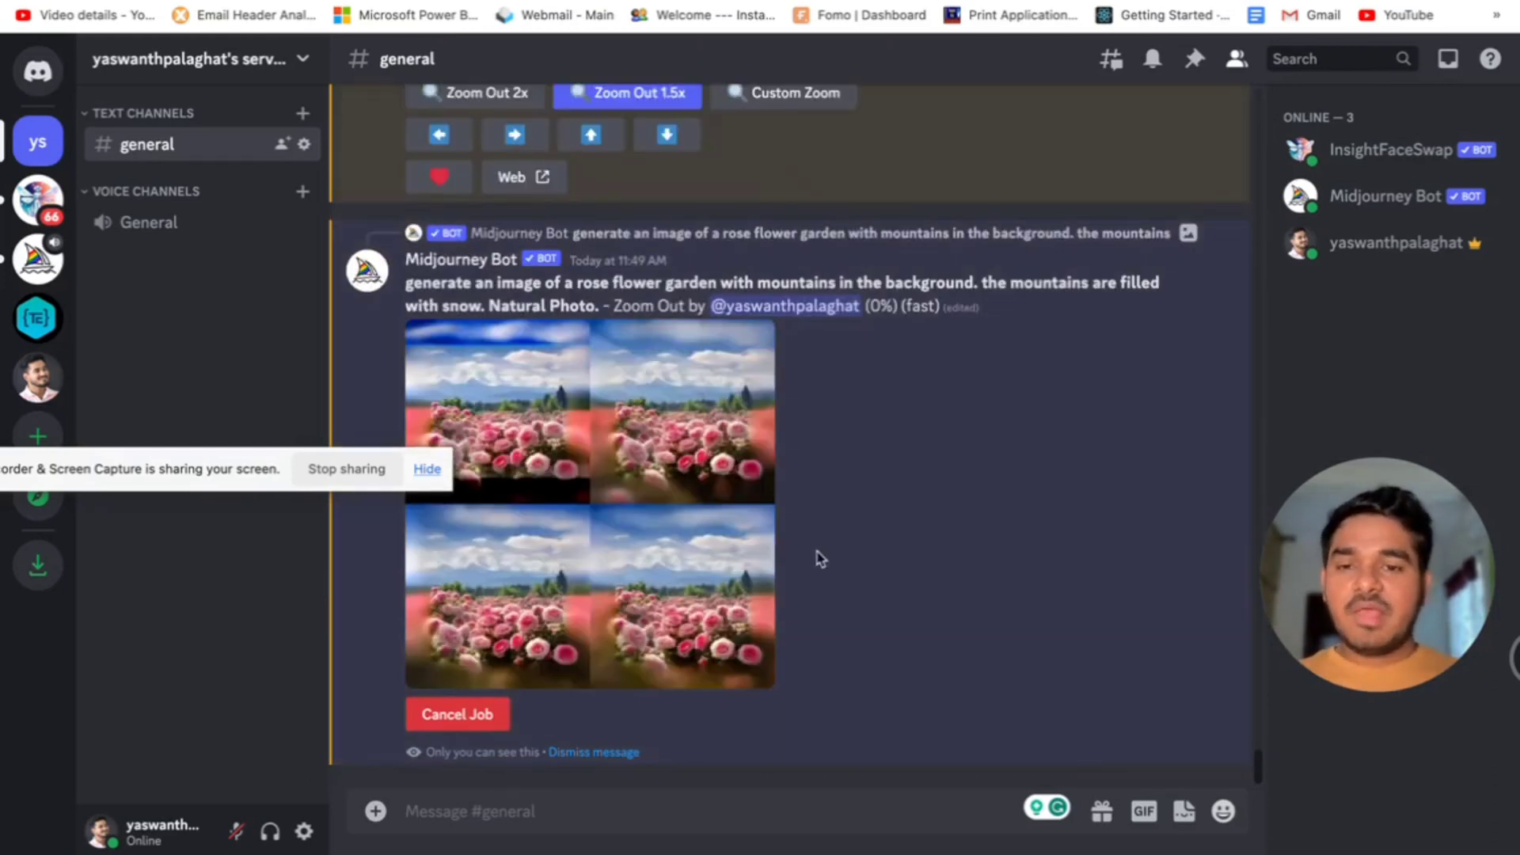
Start a new /imagine prompt in the general channel with the text "an image of a young man"
left_click(526, 821)
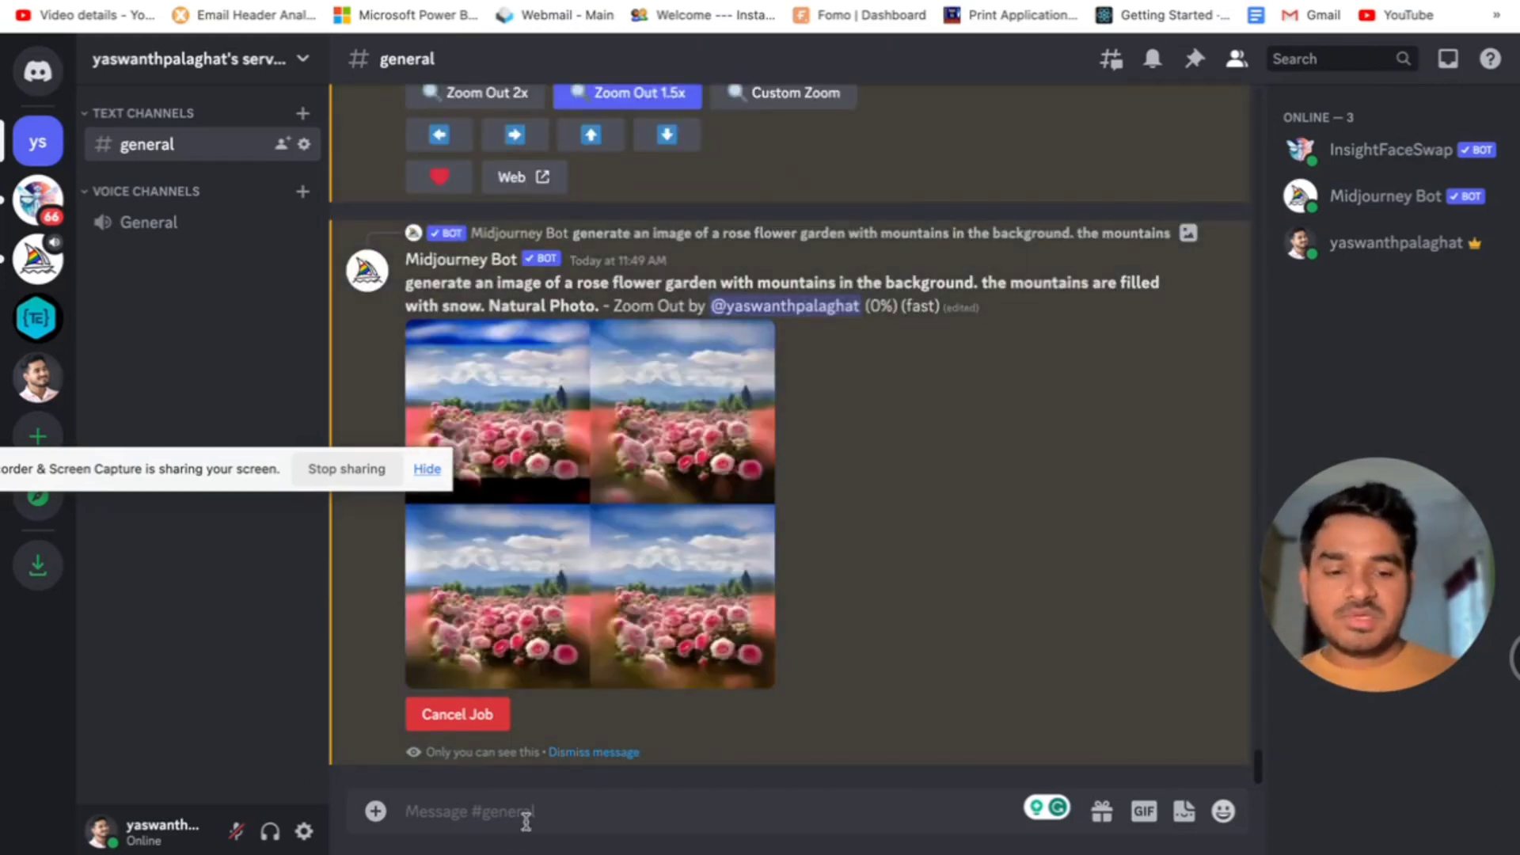
type("/imagine")
key("Tab")
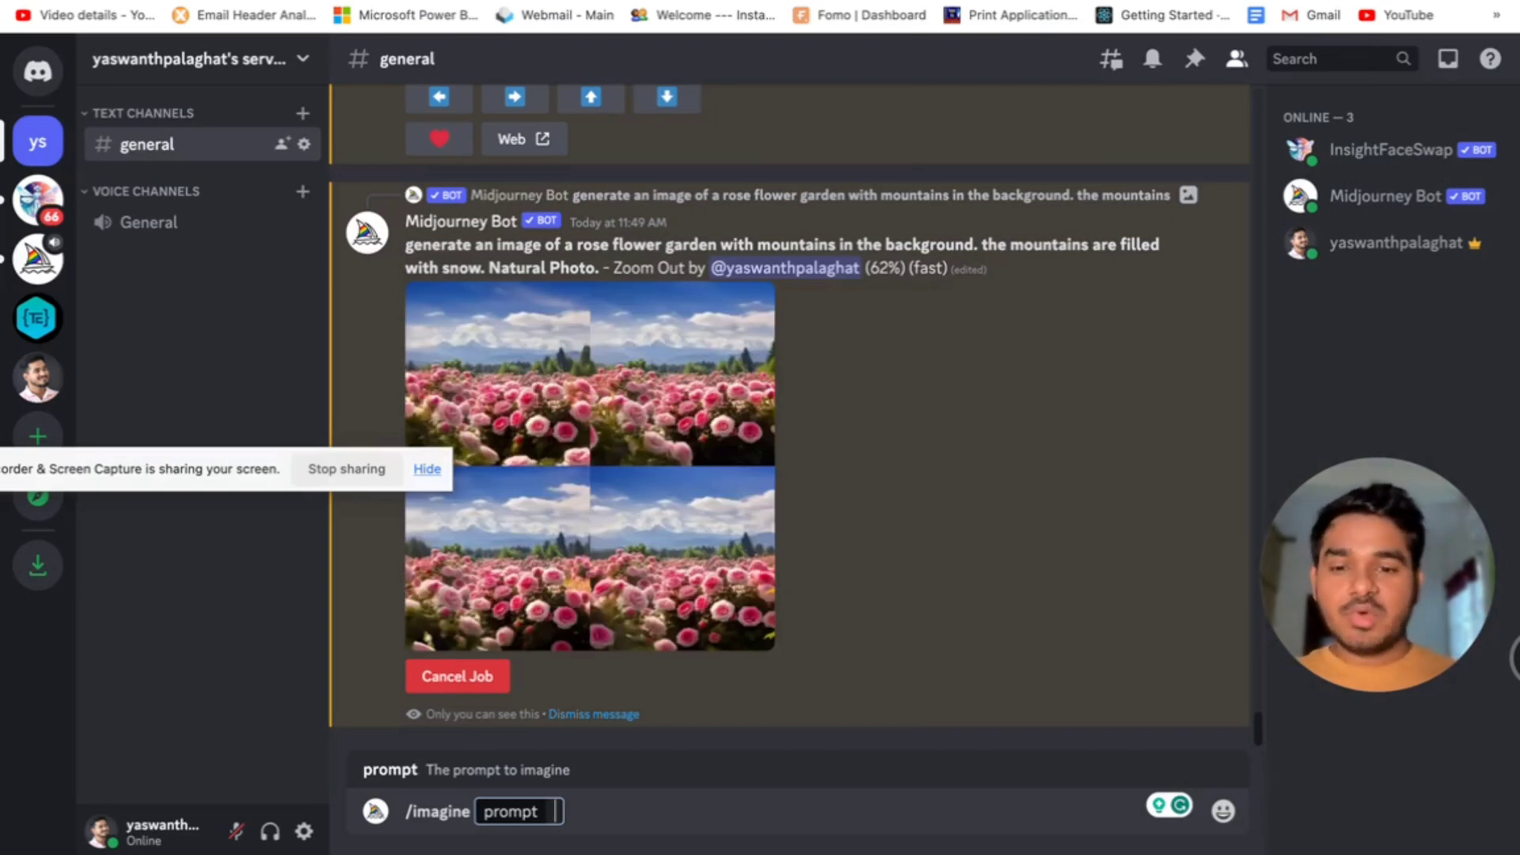
type("an im")
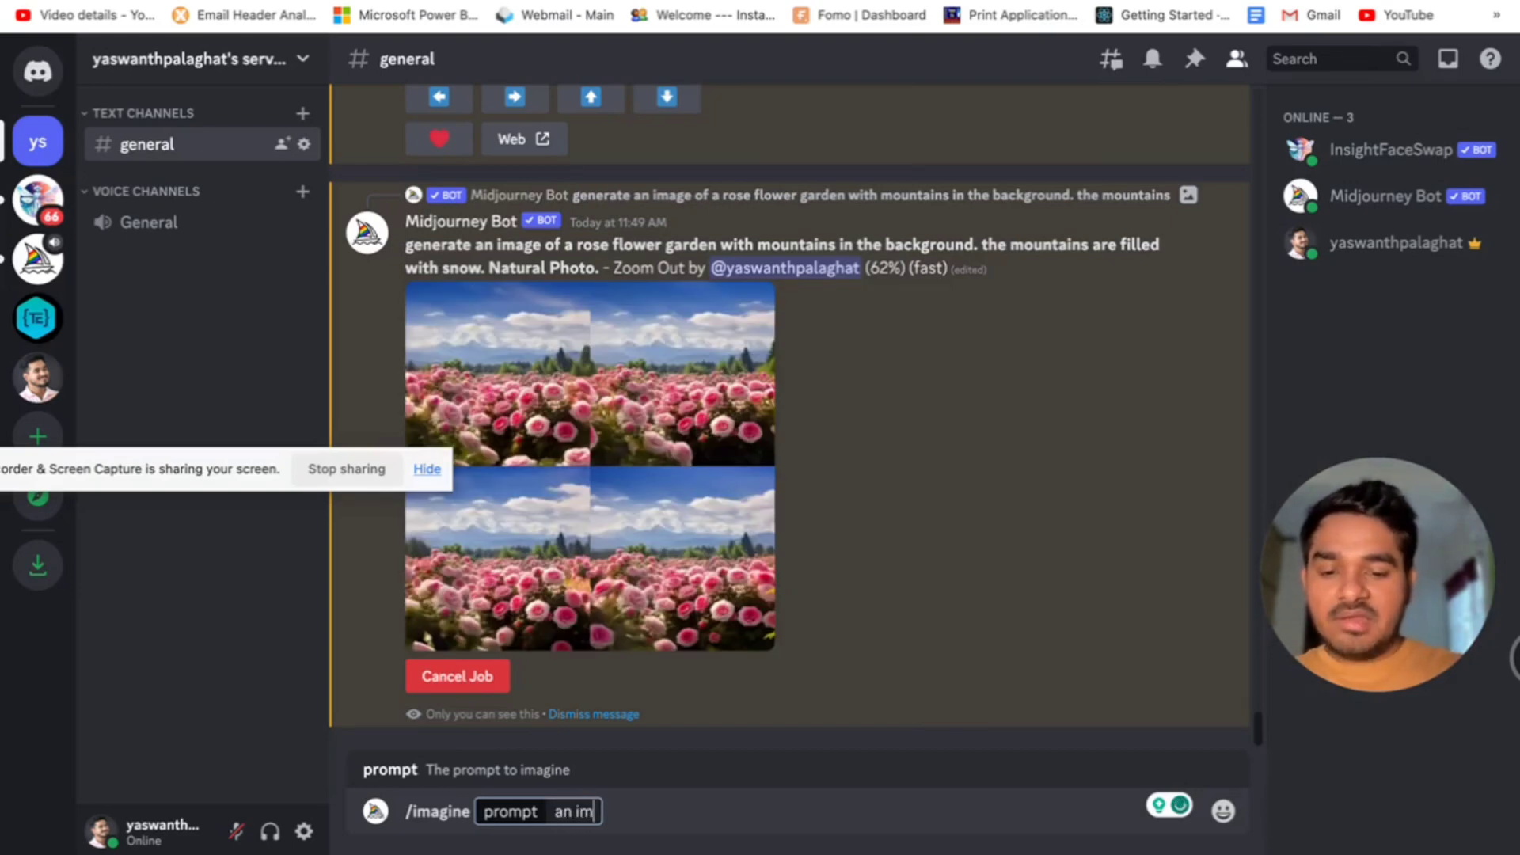
type("age of aman")
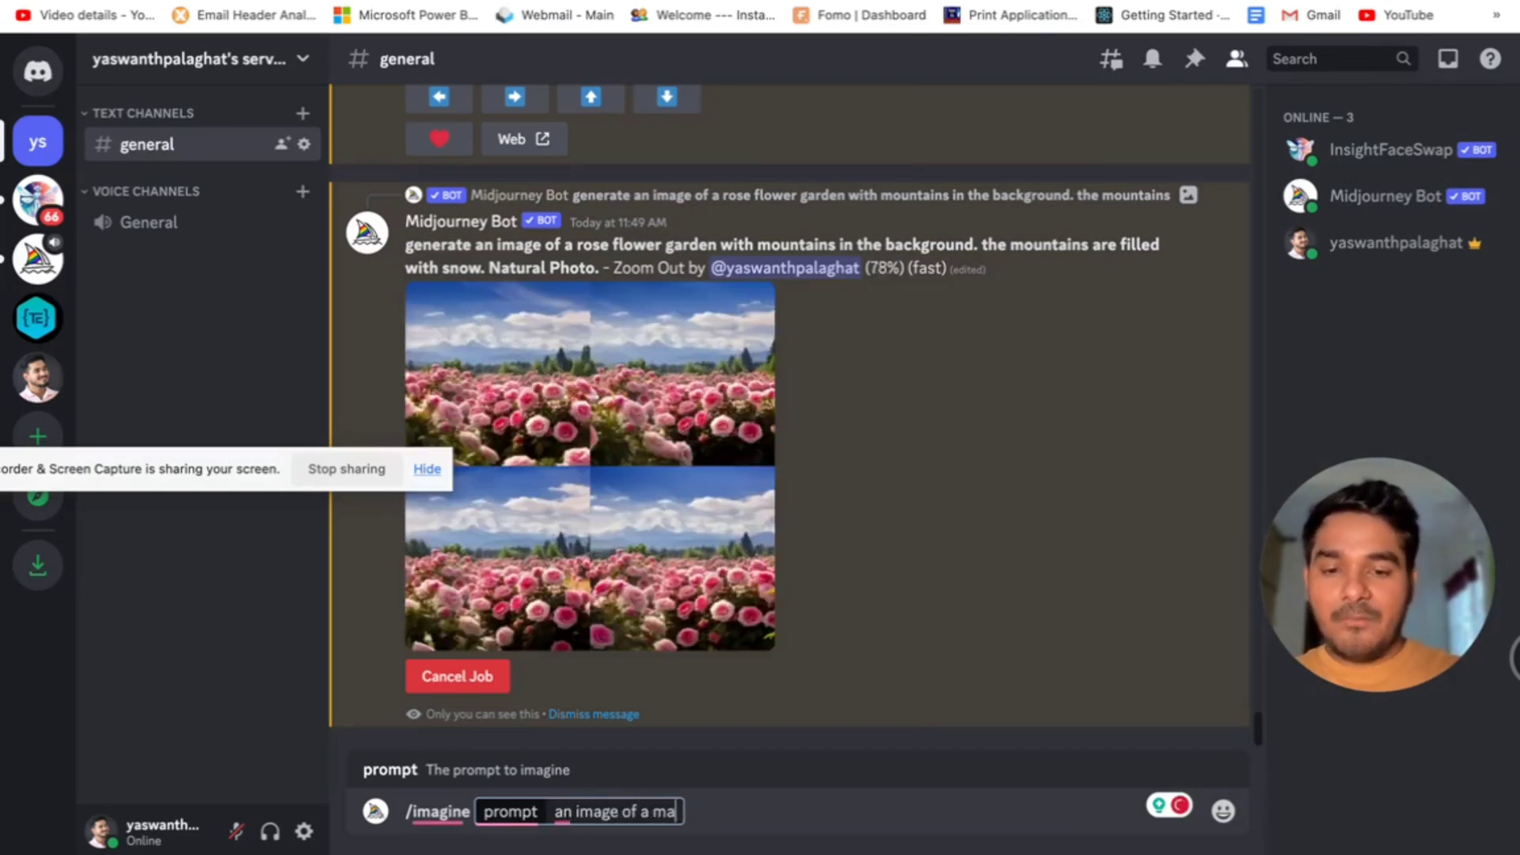
key("BackSpace")
key("BackSpace")
key("BackSpace")
type("y")
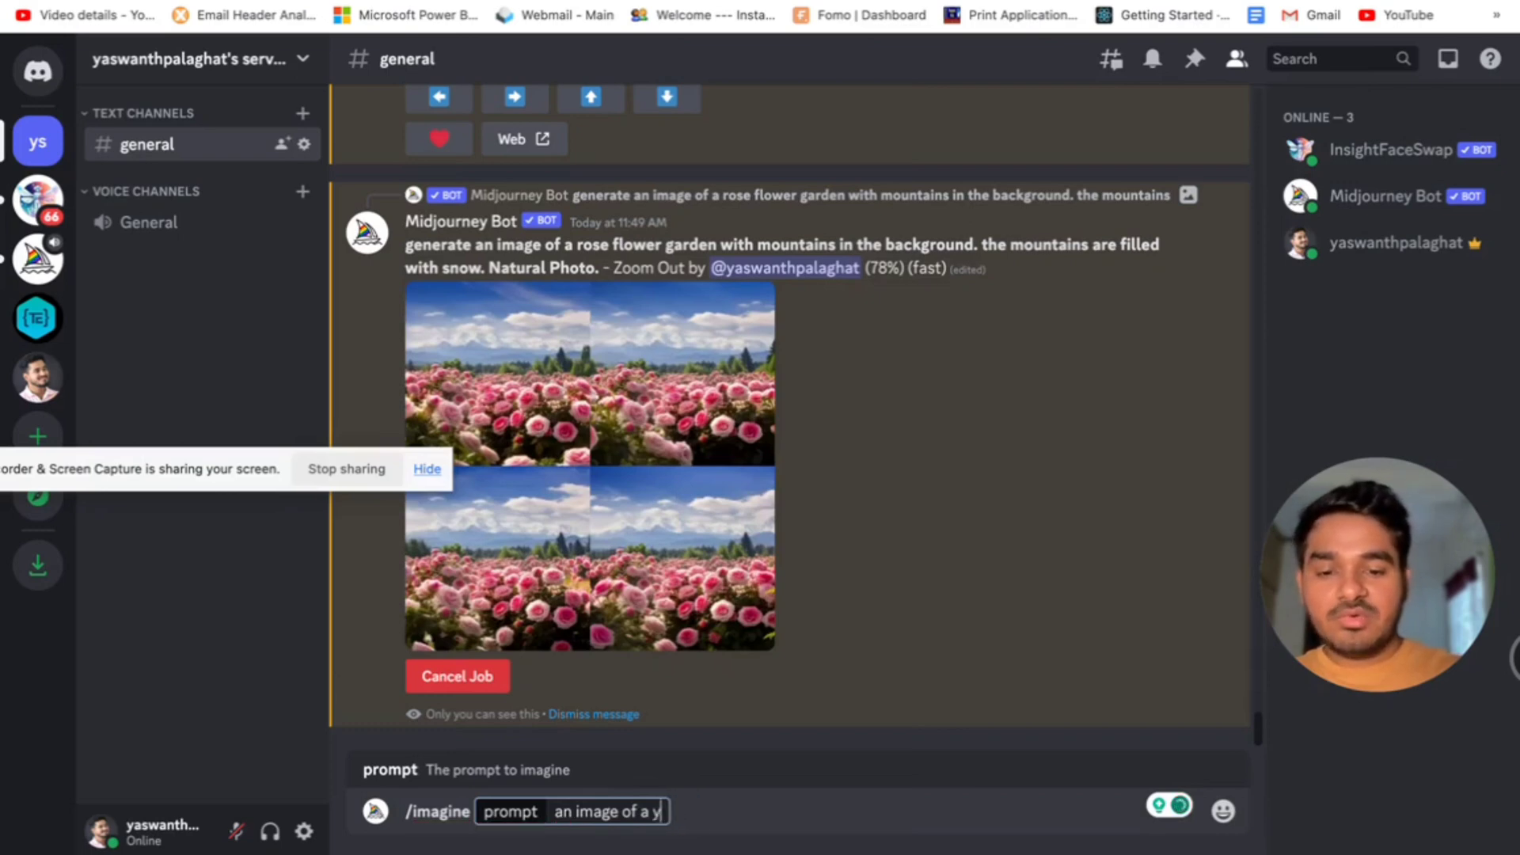
type("oung ma")
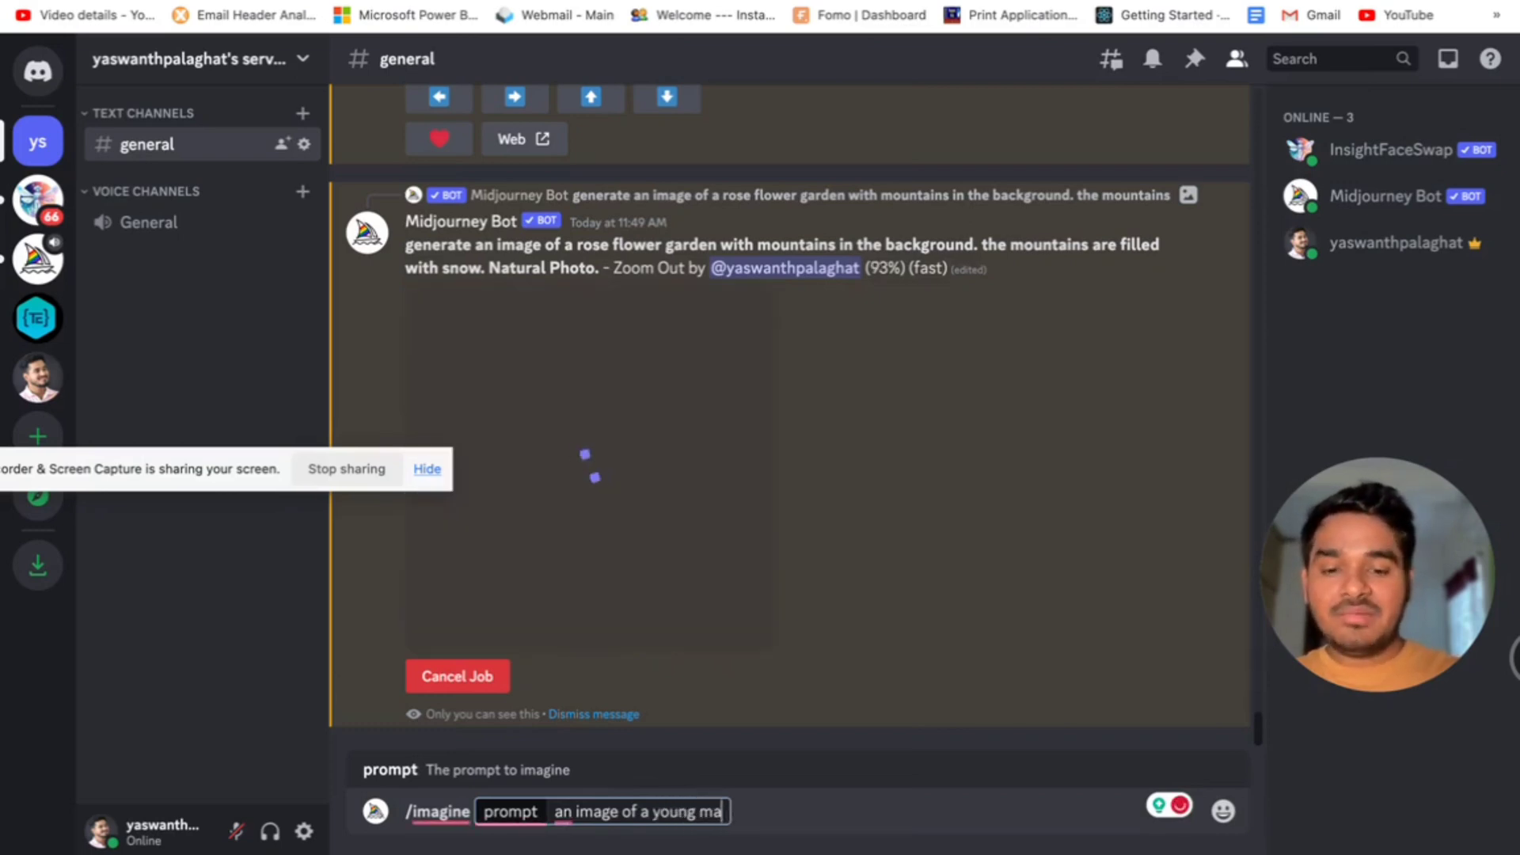
type("n with")
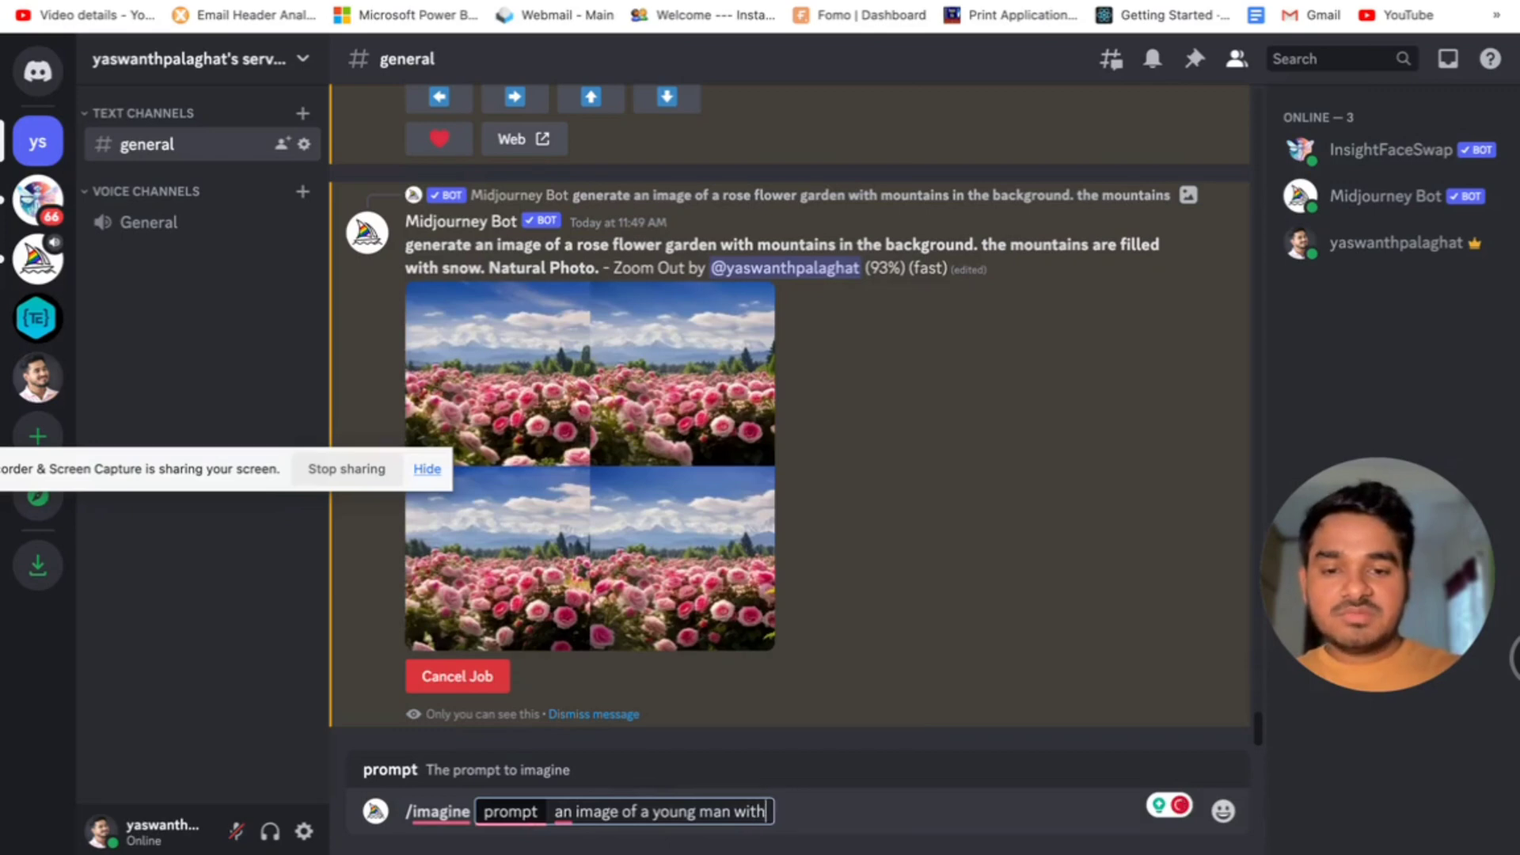
key("BackSpace")
key("BackSpace")
key("BackSpace")
key("BackSpace")
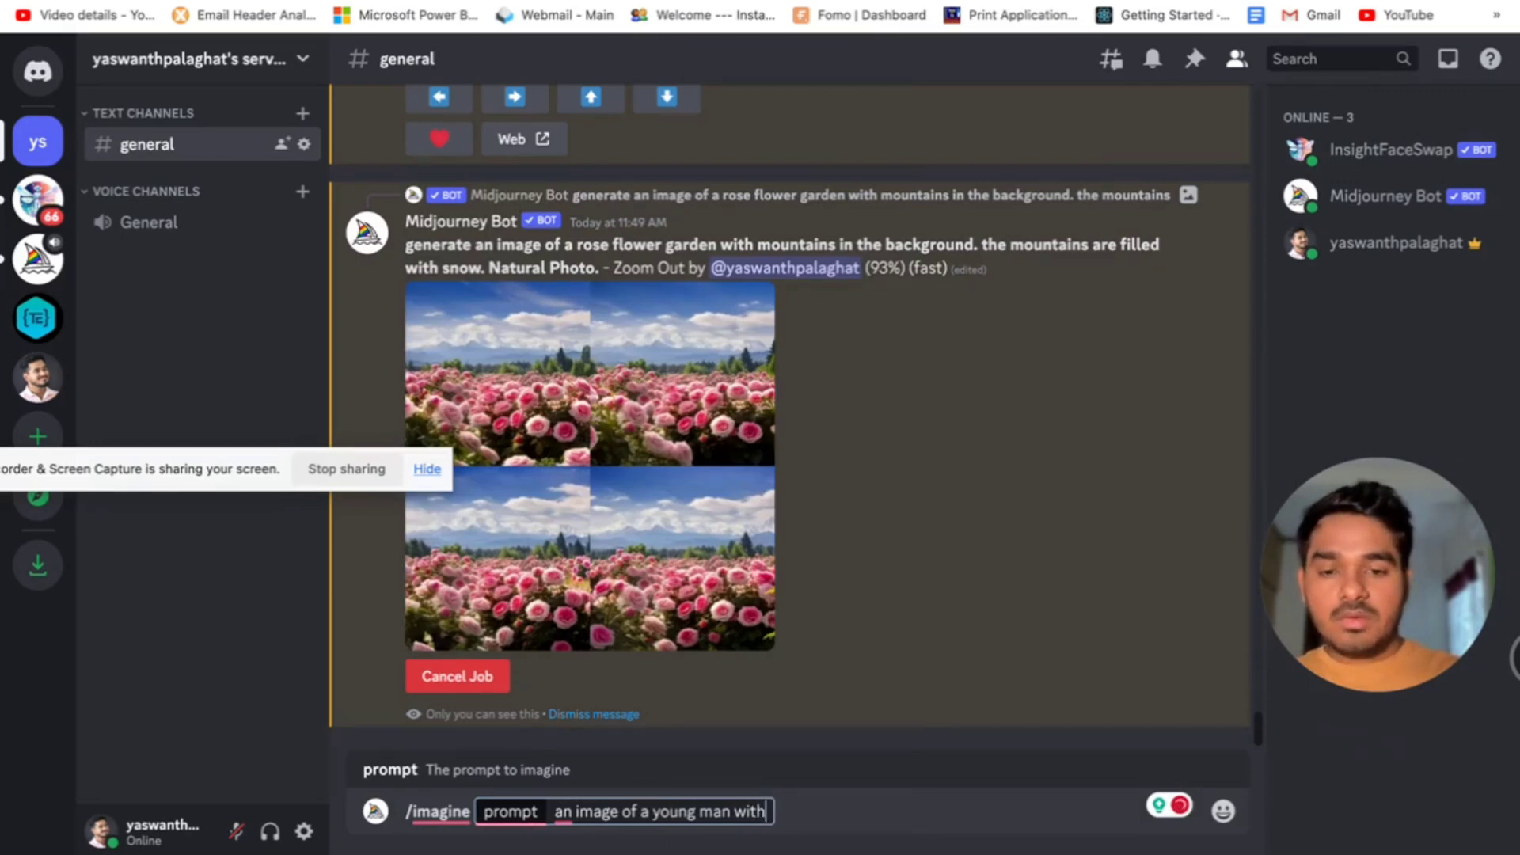
key("BackSpace")
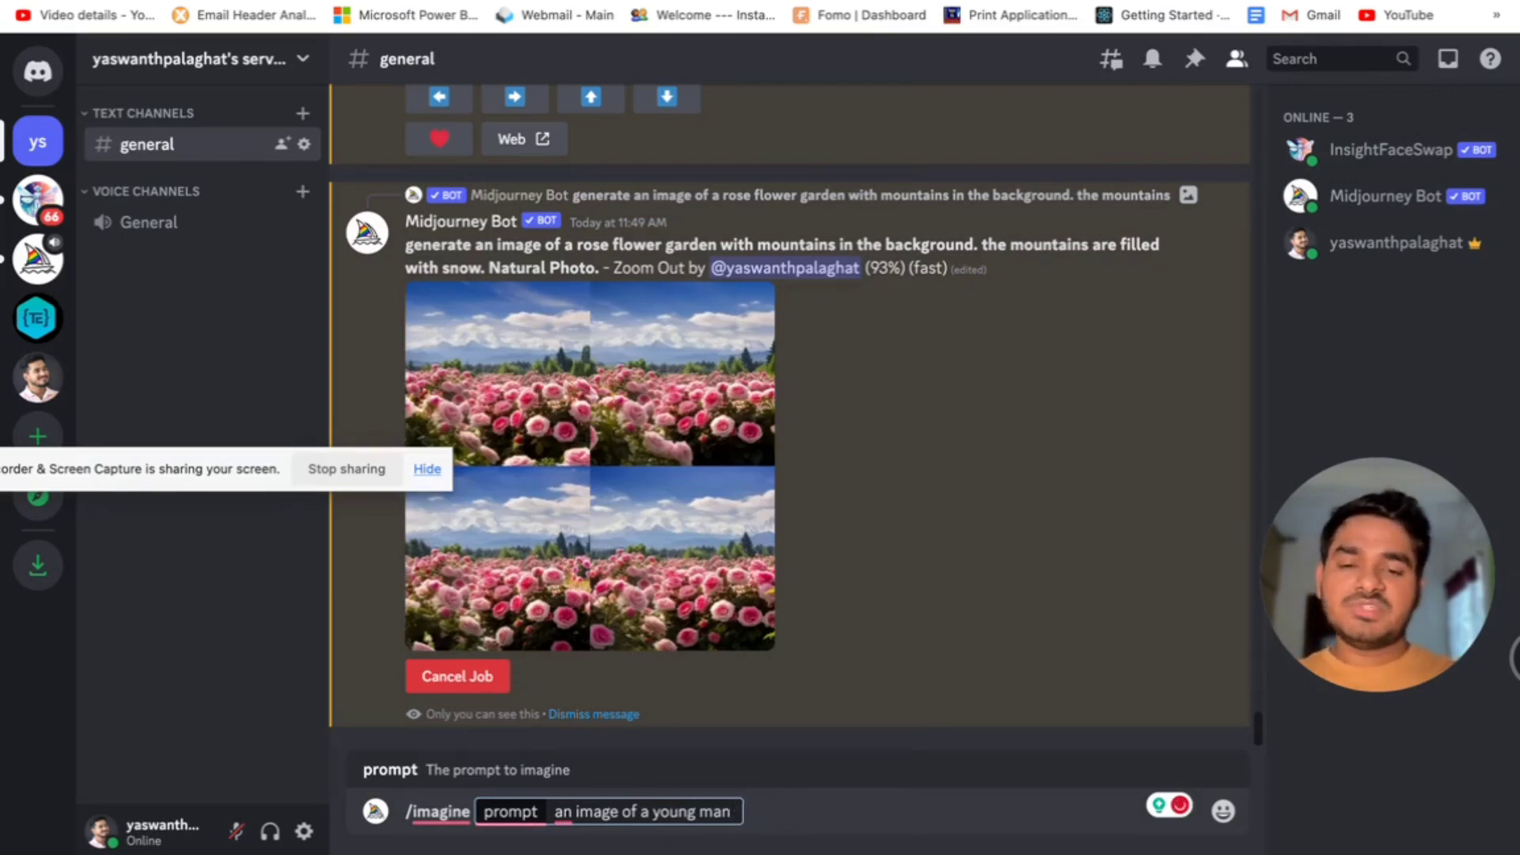
Continue the /imagine prompt with "sitting in his desk using his laptop"
type("sitti")
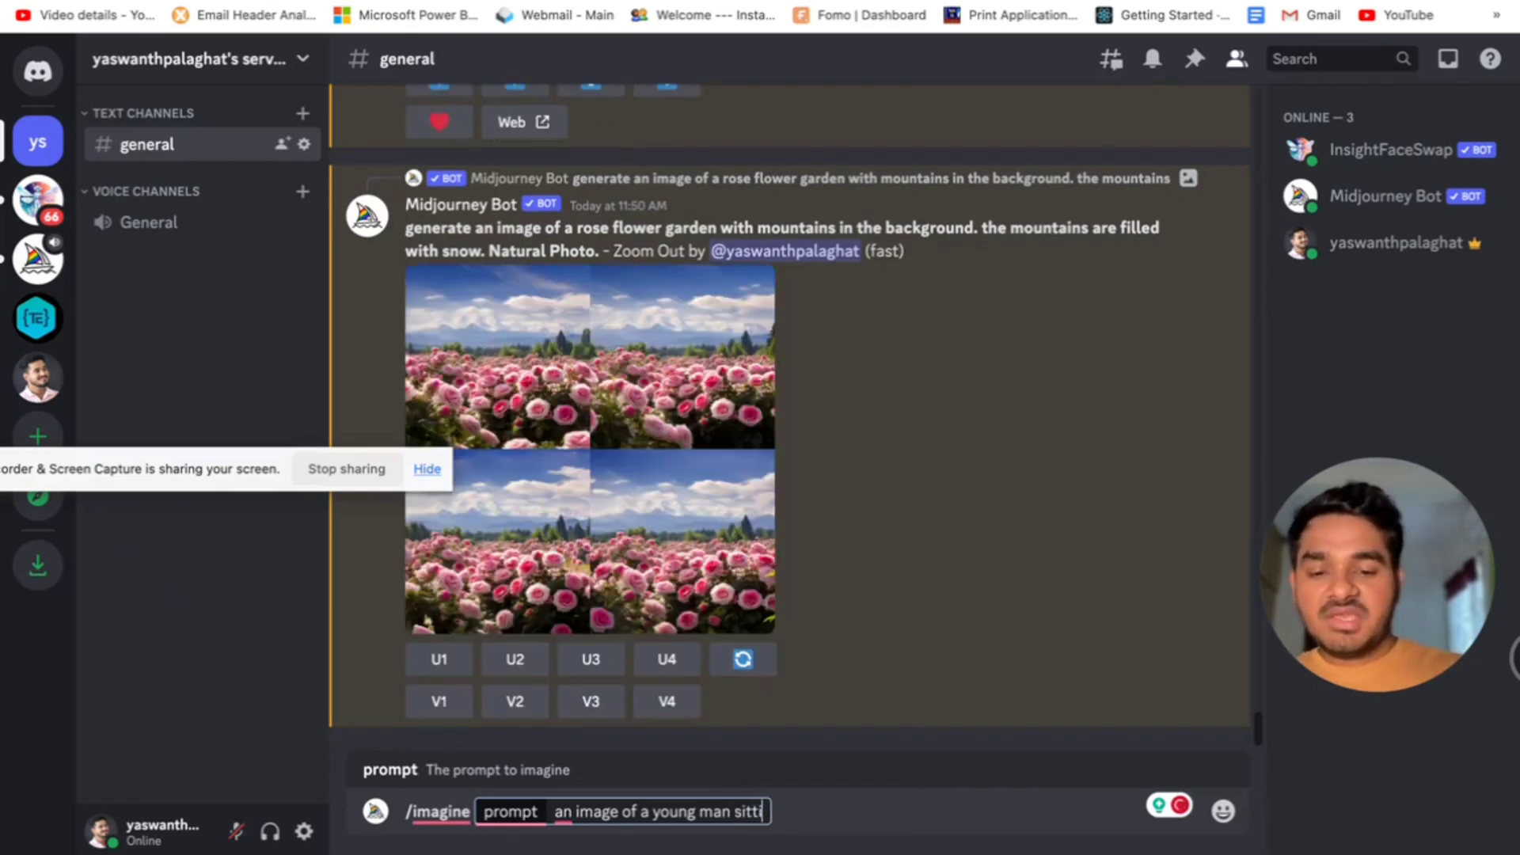
type("ng in his ")
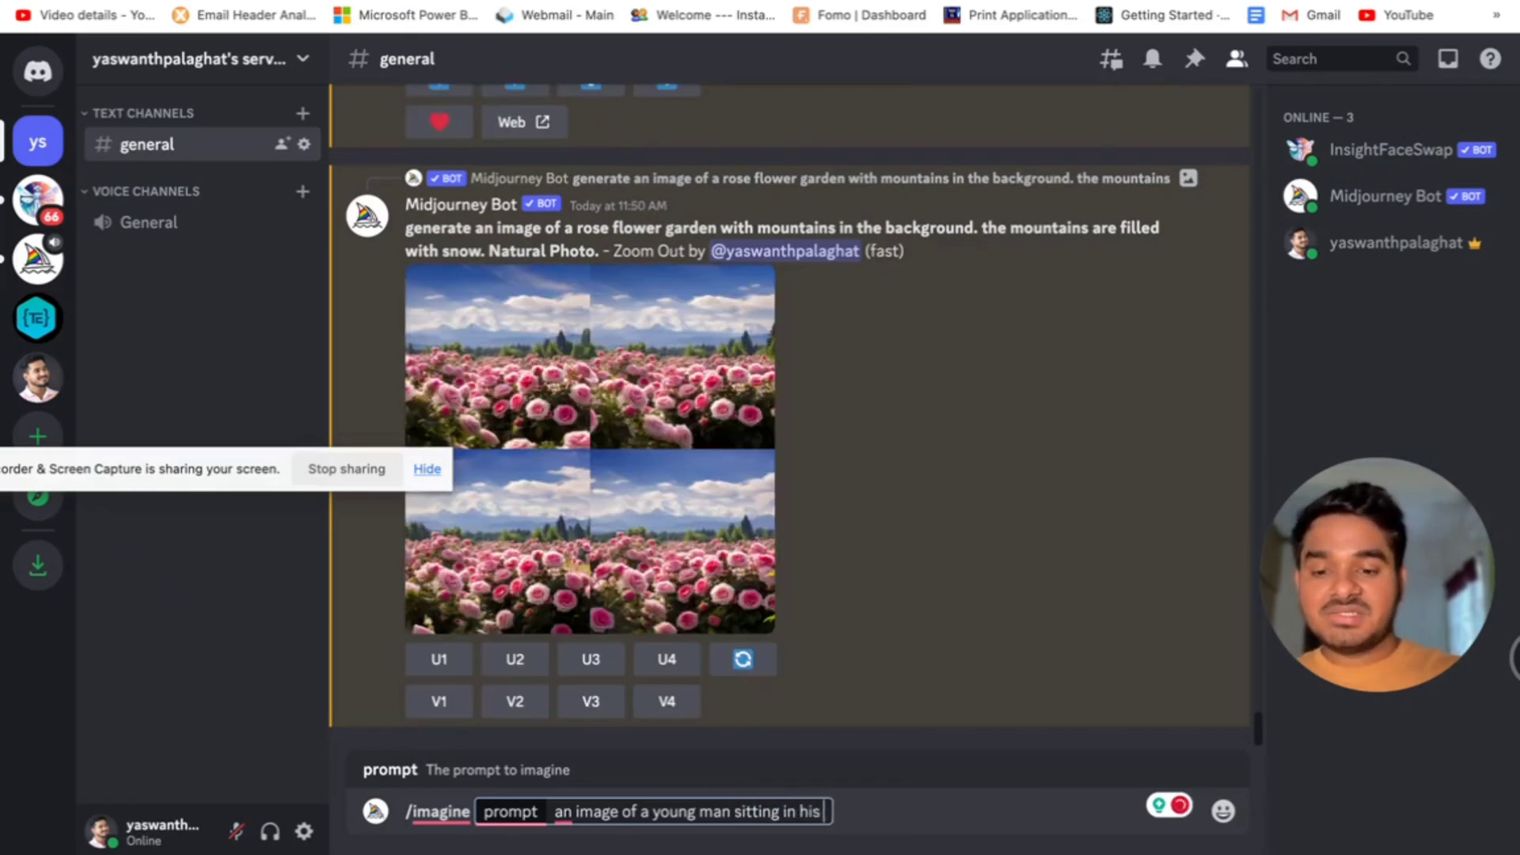
type("desk using his")
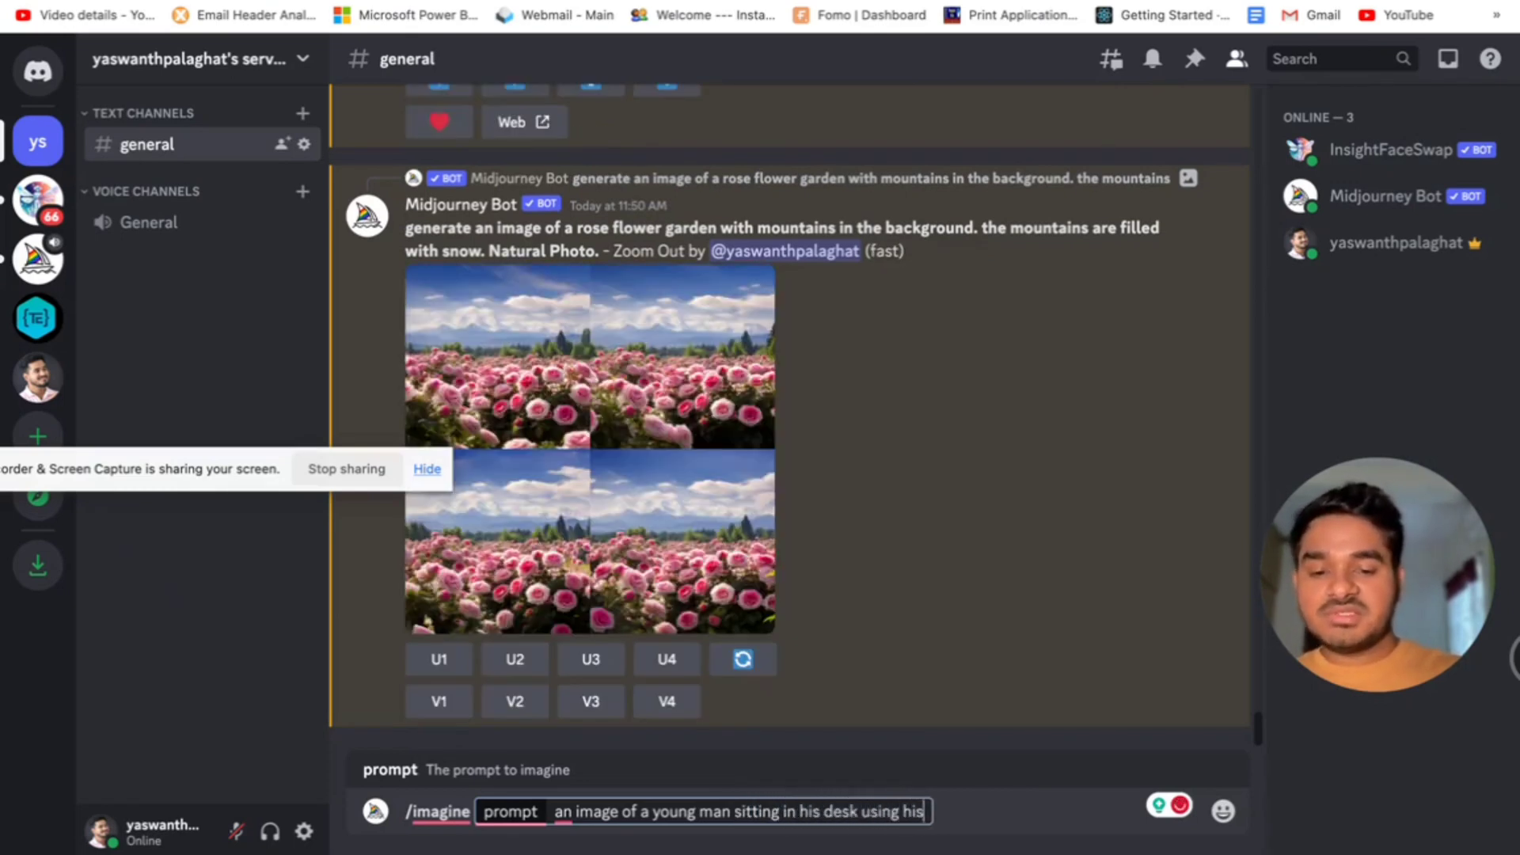
type(" laptop")
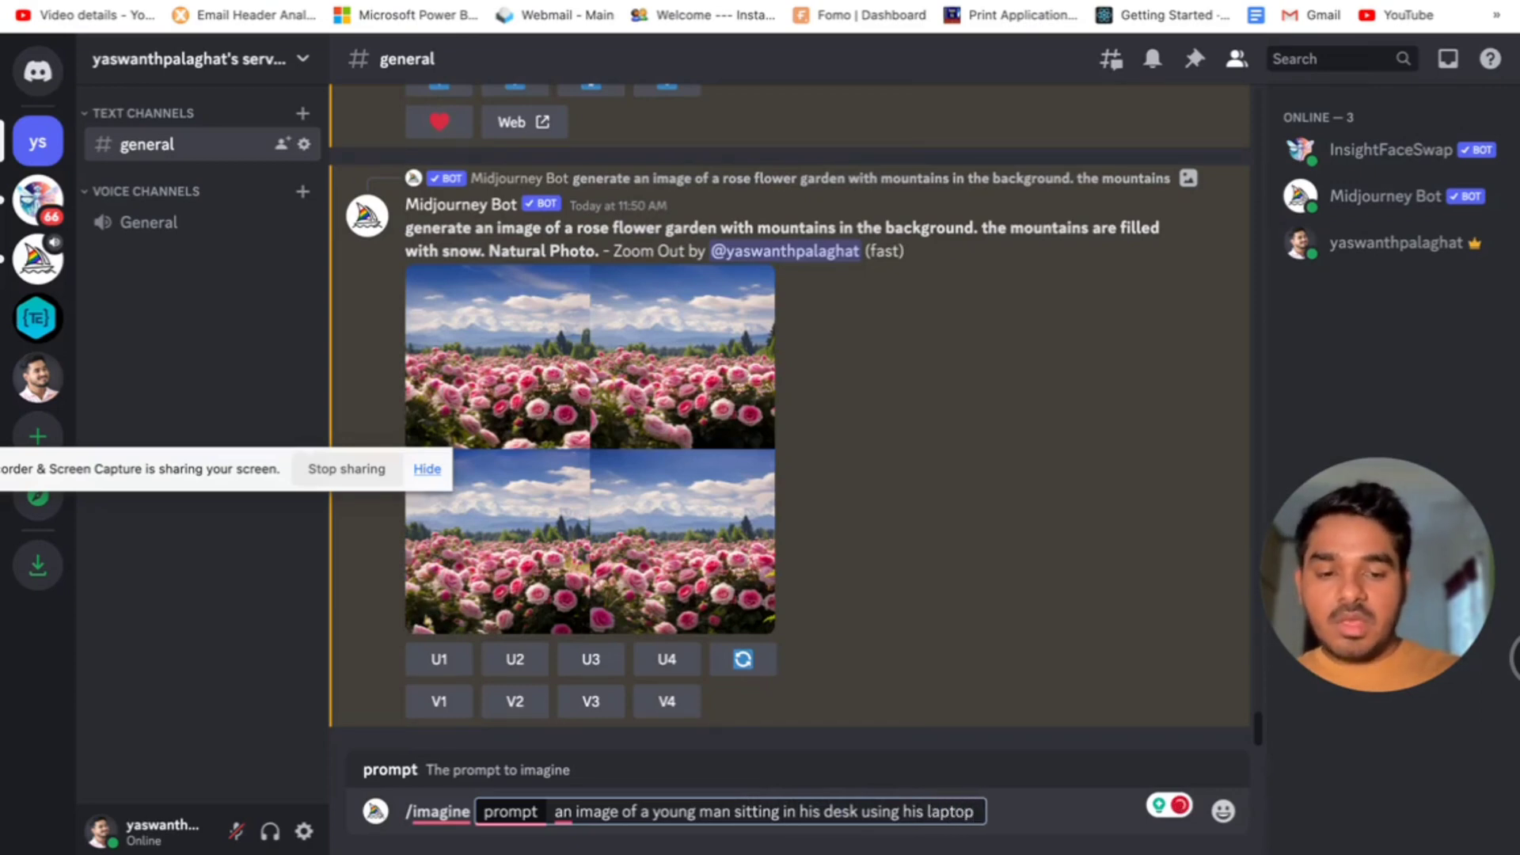
Add the sentence "The desk is filled with gadgets and he should look more like a tech geek." to the /imagine prompt
key("BackSpace")
type(". The de")
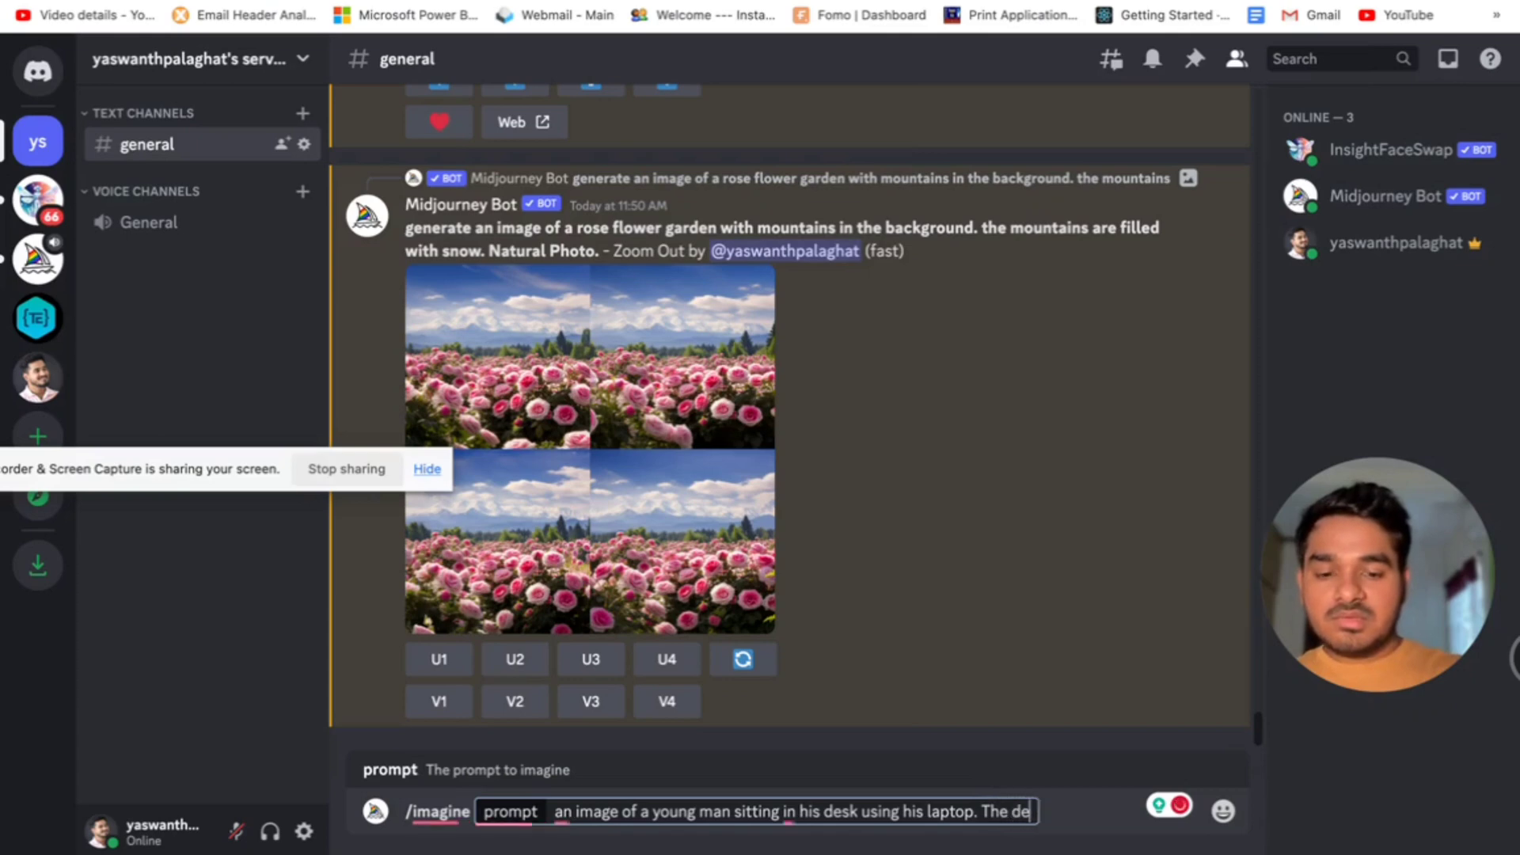
type("sk is fille")
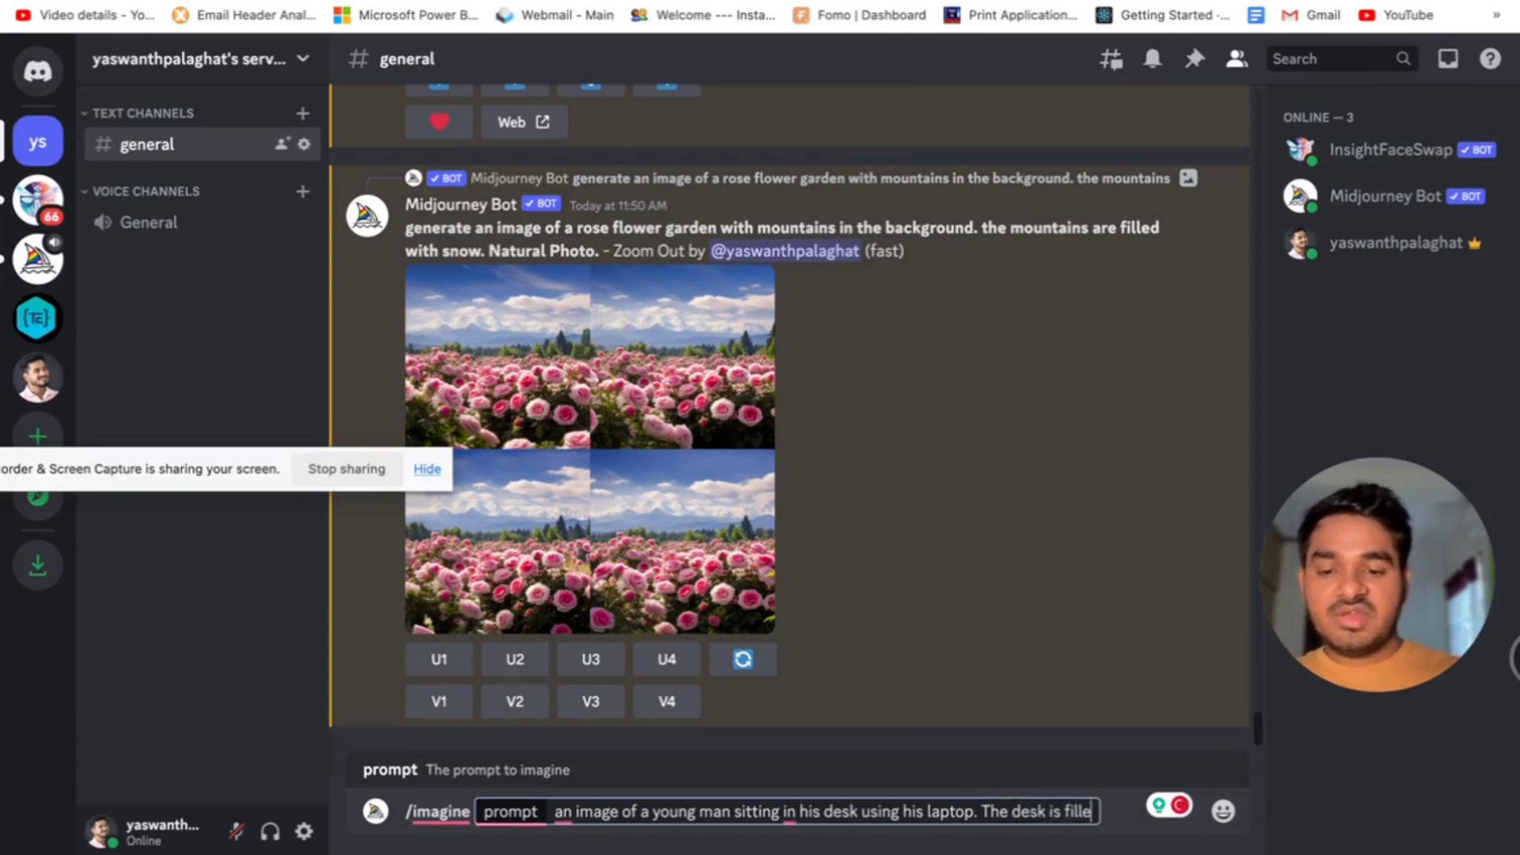
type("d with gad")
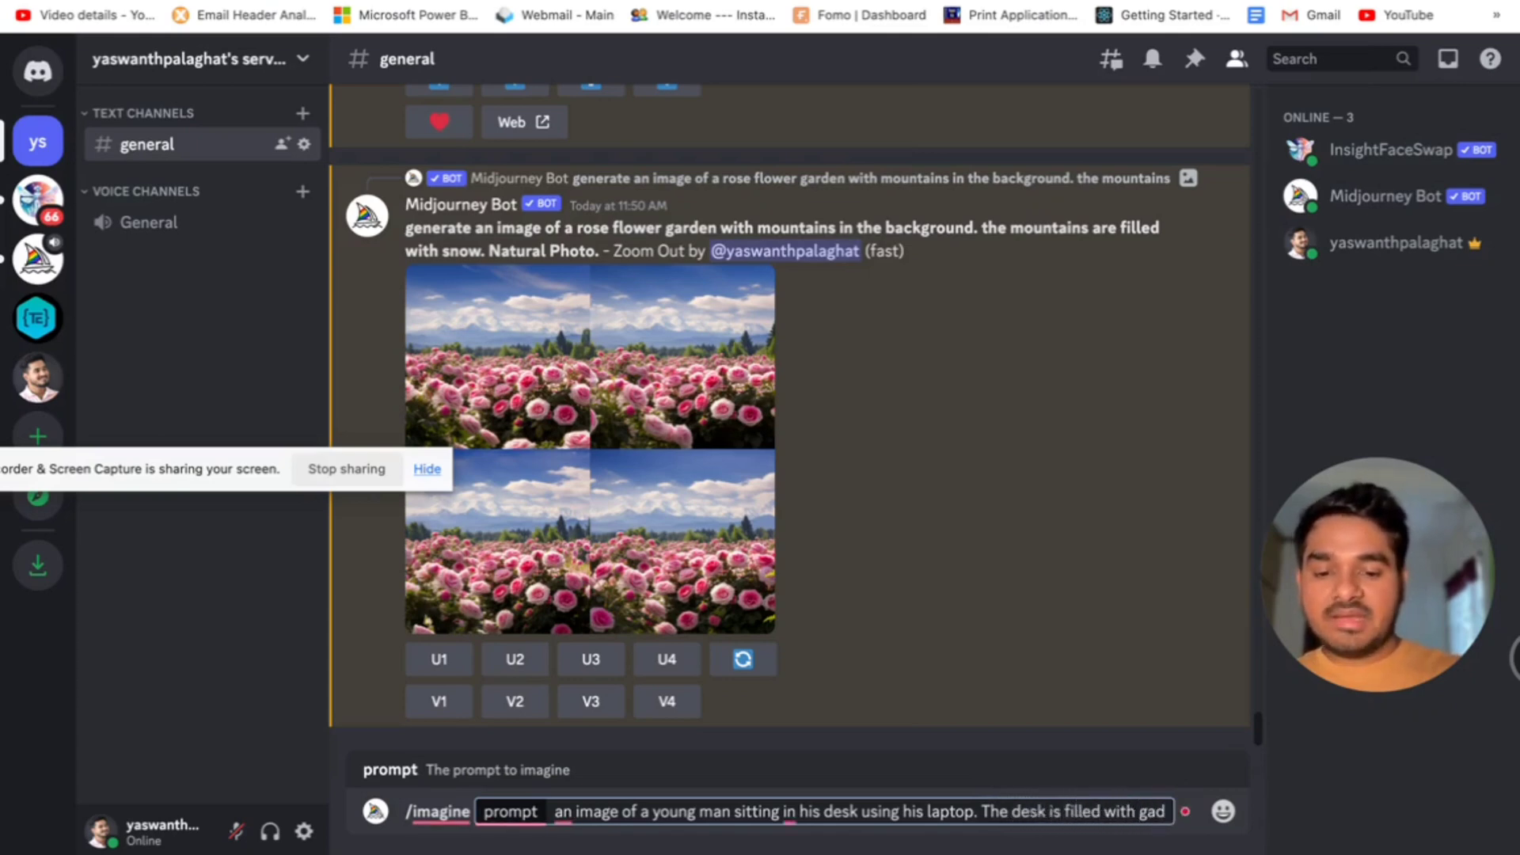
type("gets and h")
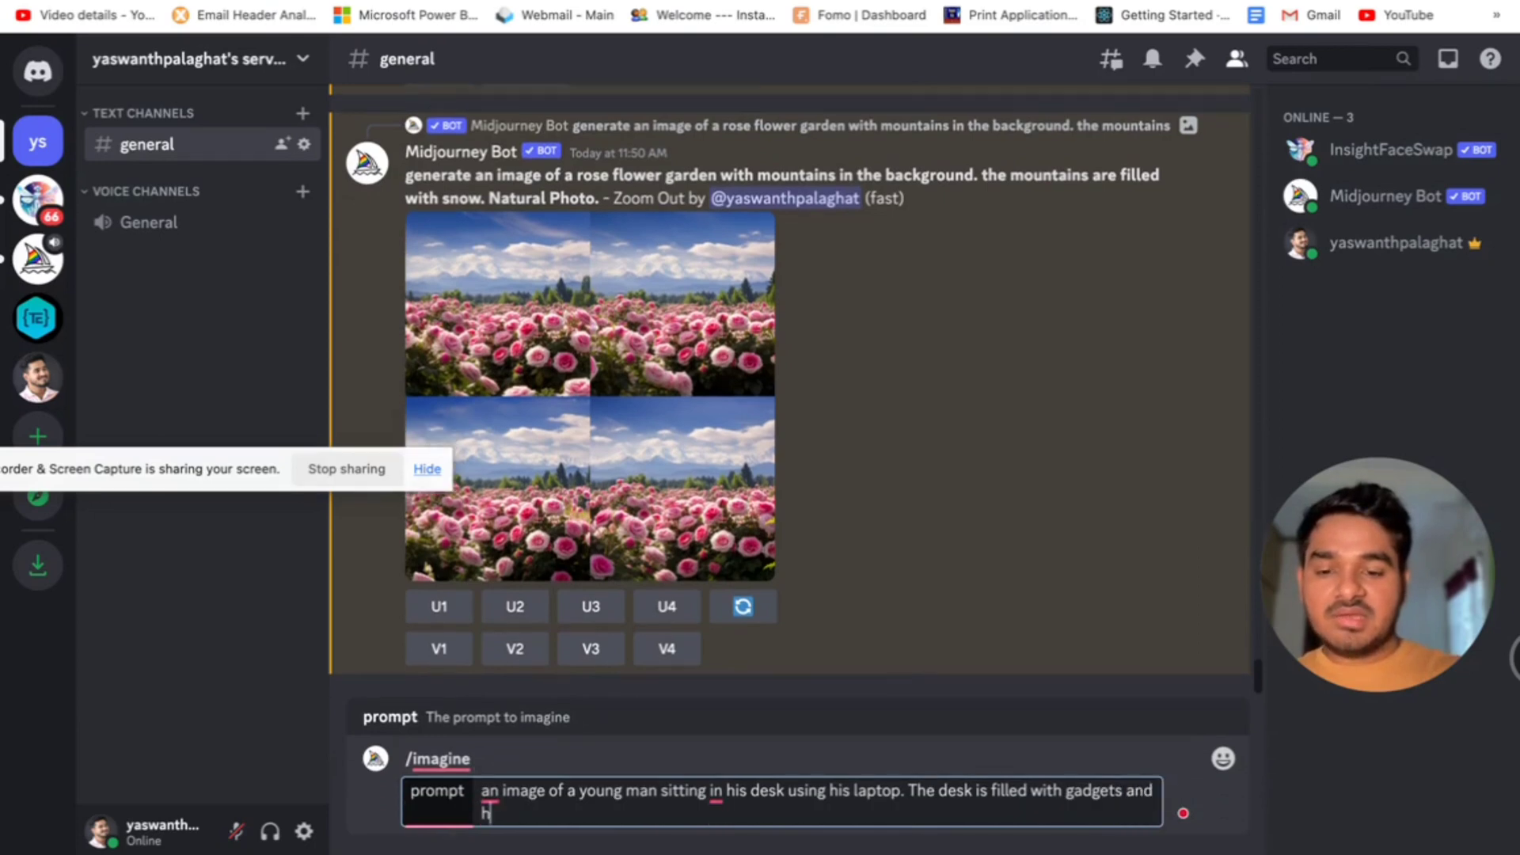
type("e should look")
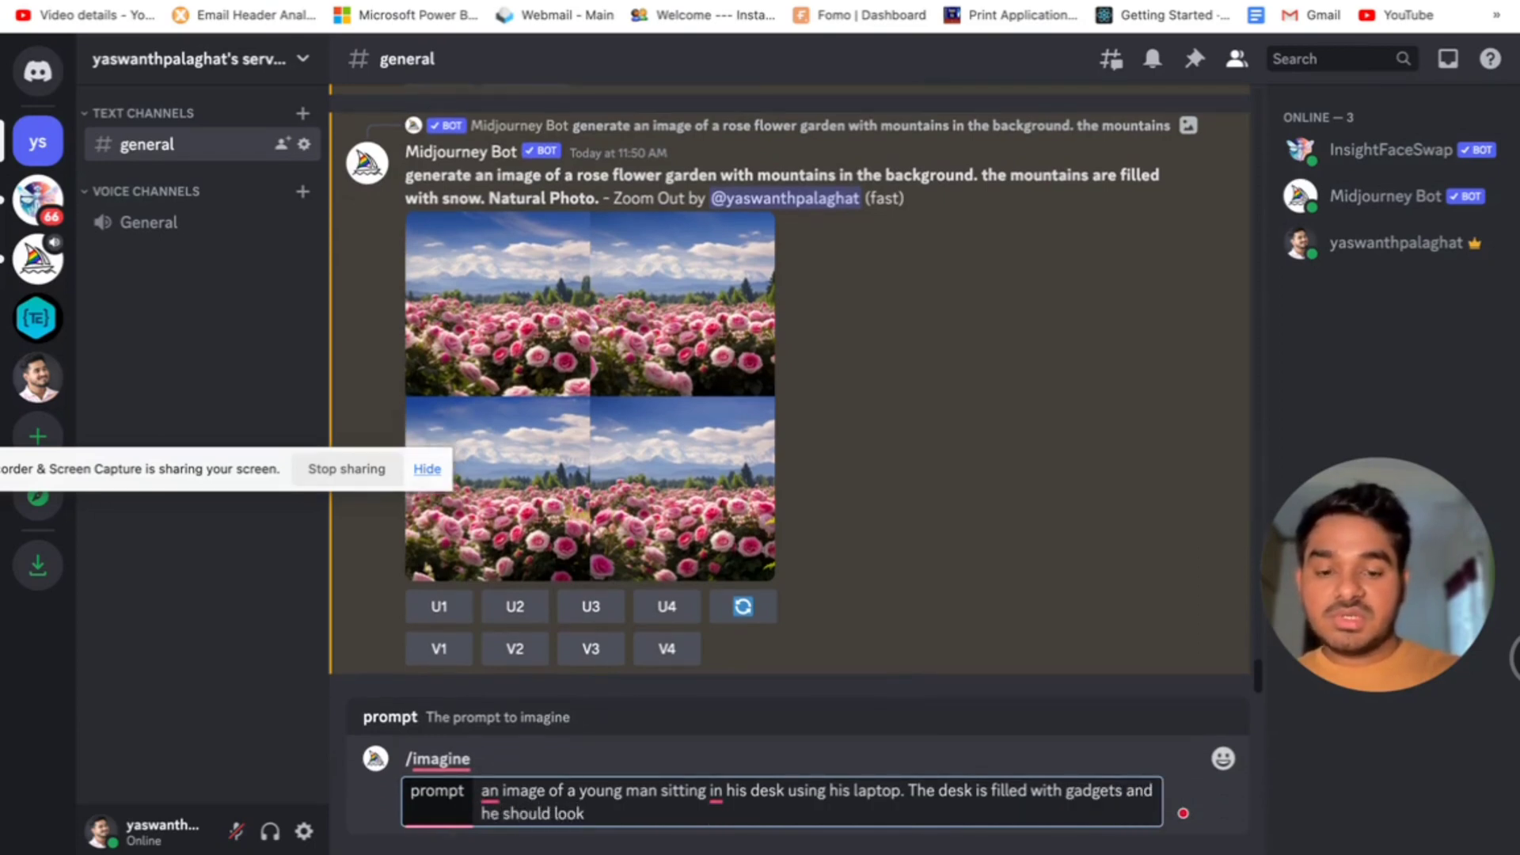
type(" more like a ")
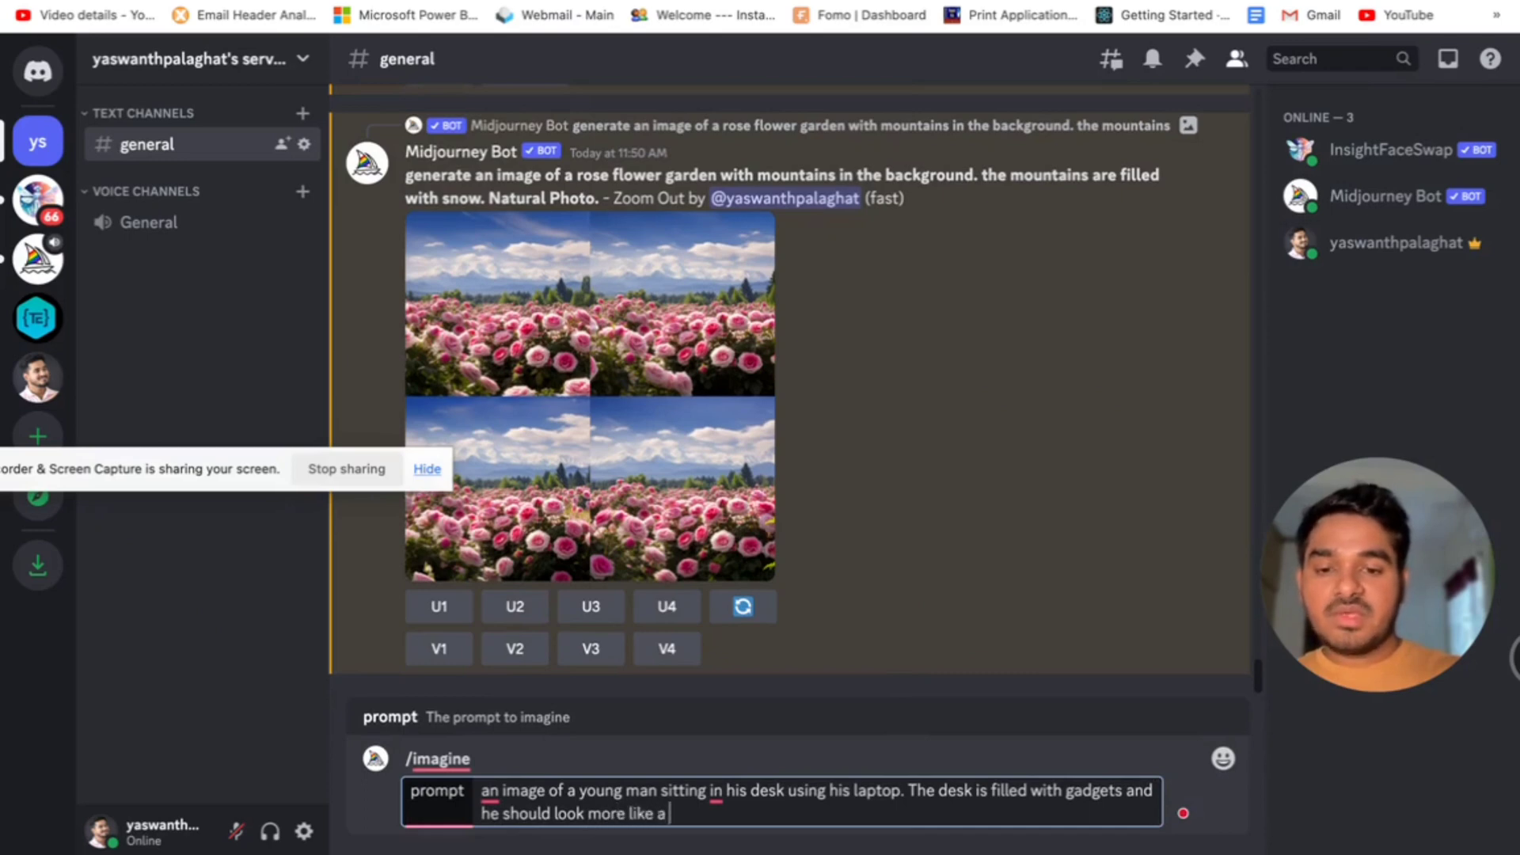
type("tech")
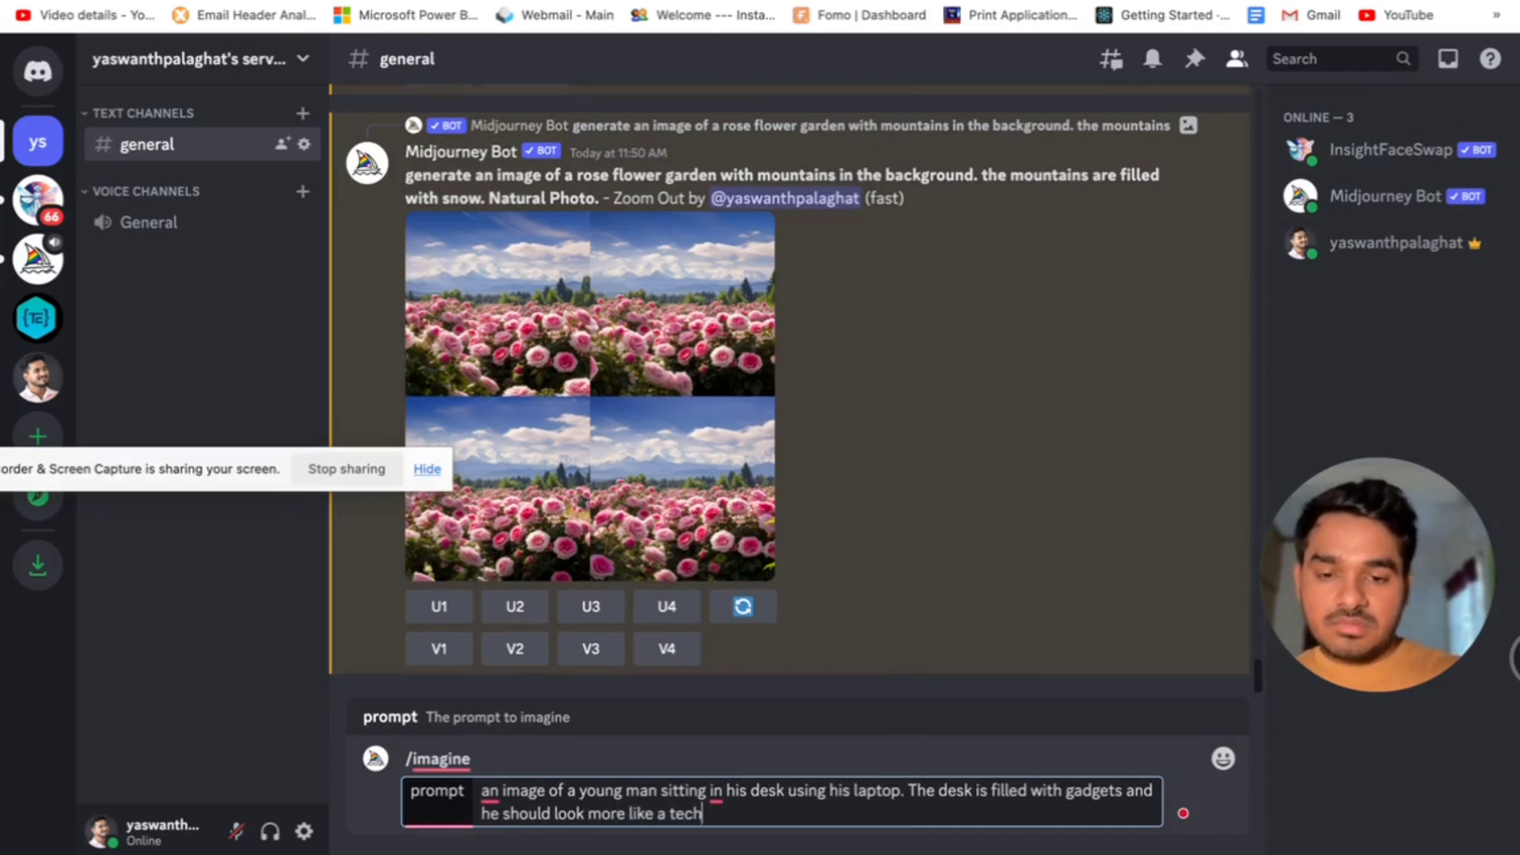
type(" geek.")
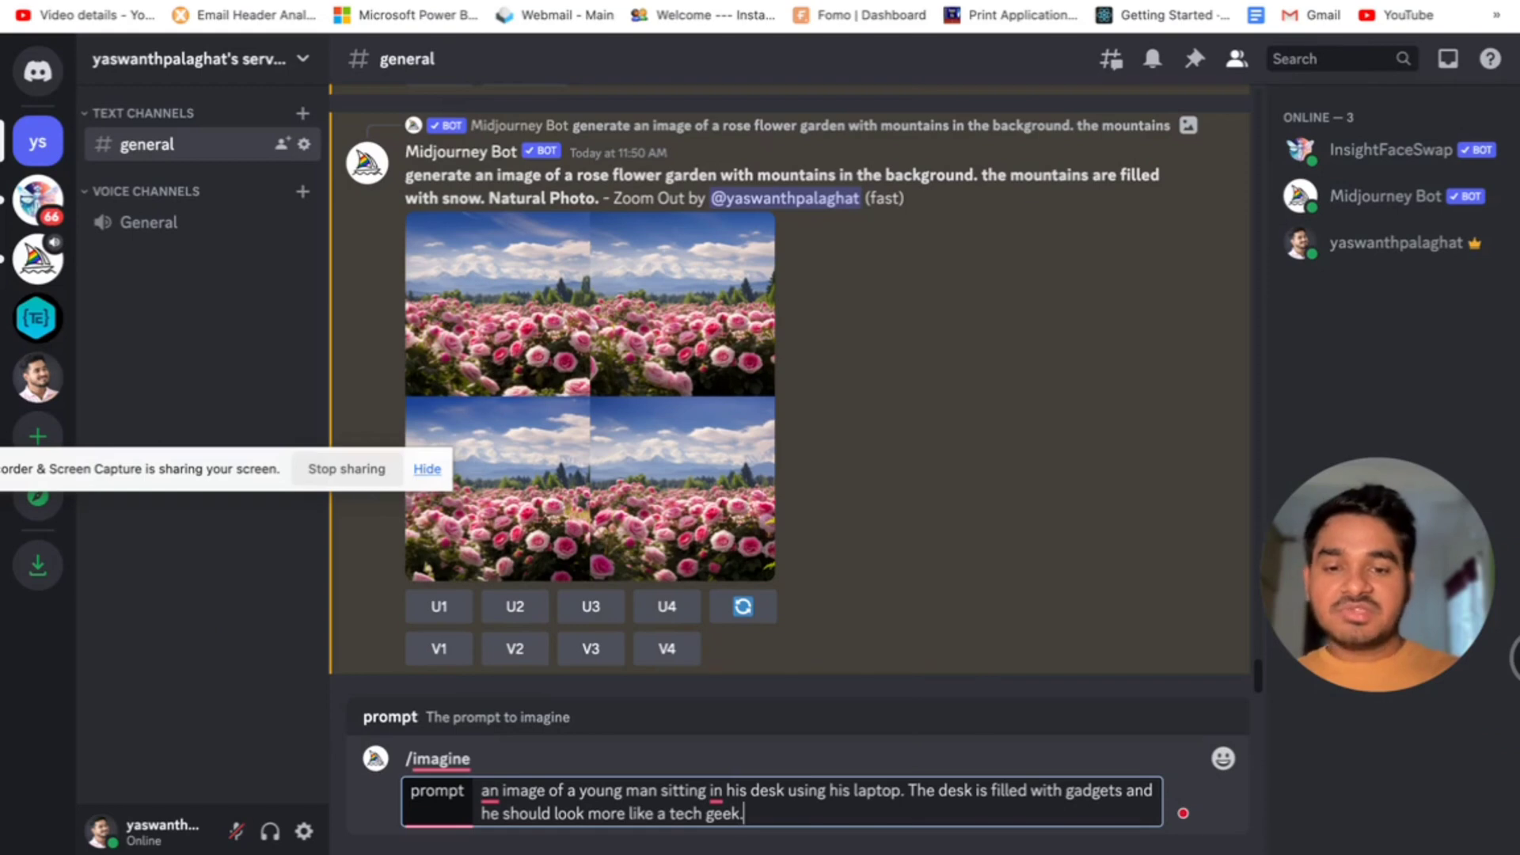
Correct the preposition before "his desk" to "at" and append "Natural photo." to the prompt
mouse_move(716, 791)
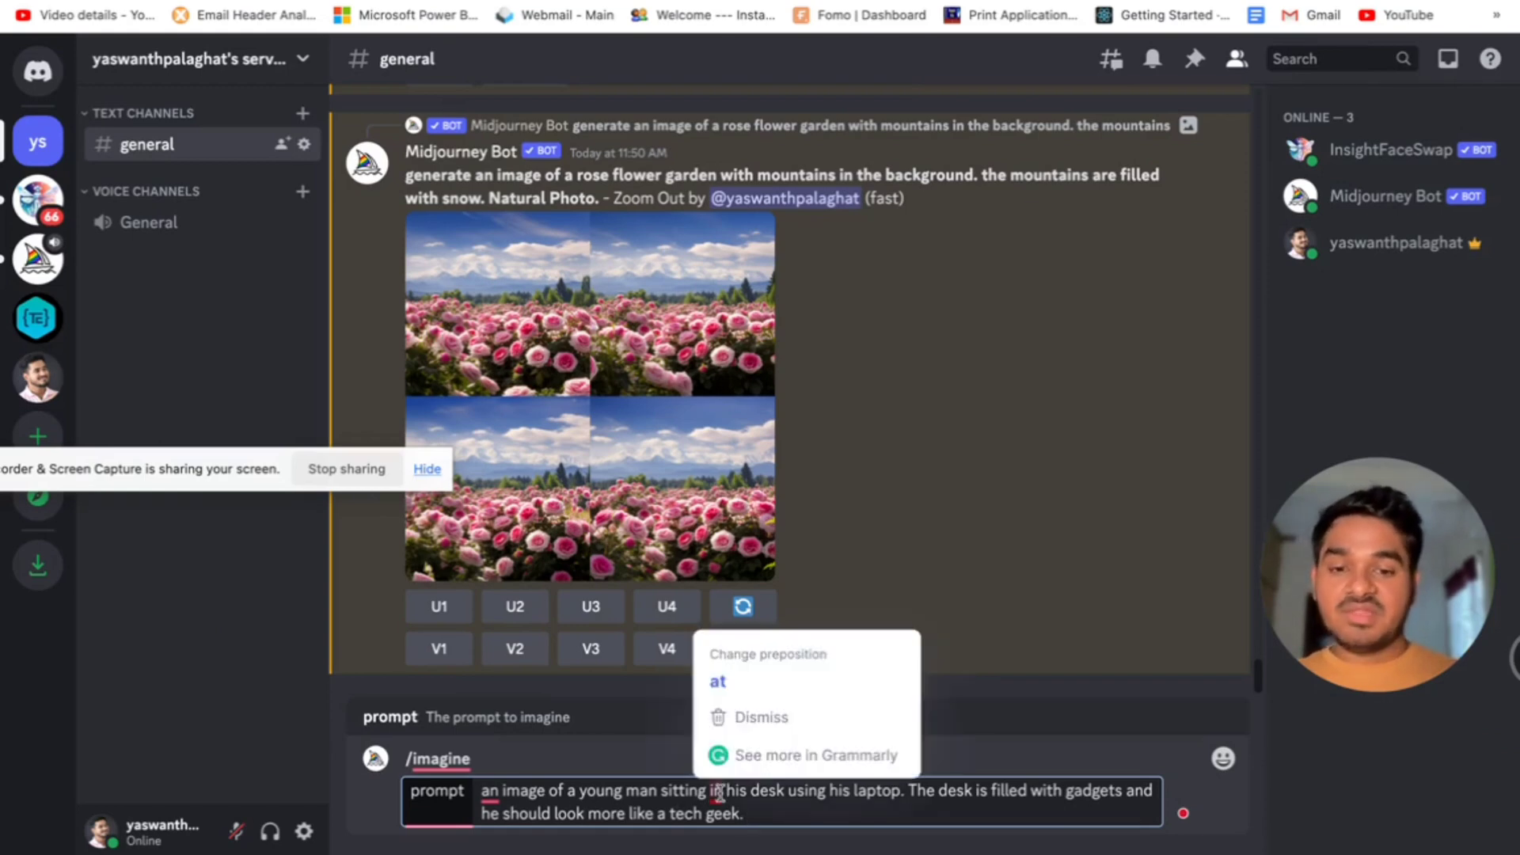
left_click(762, 687)
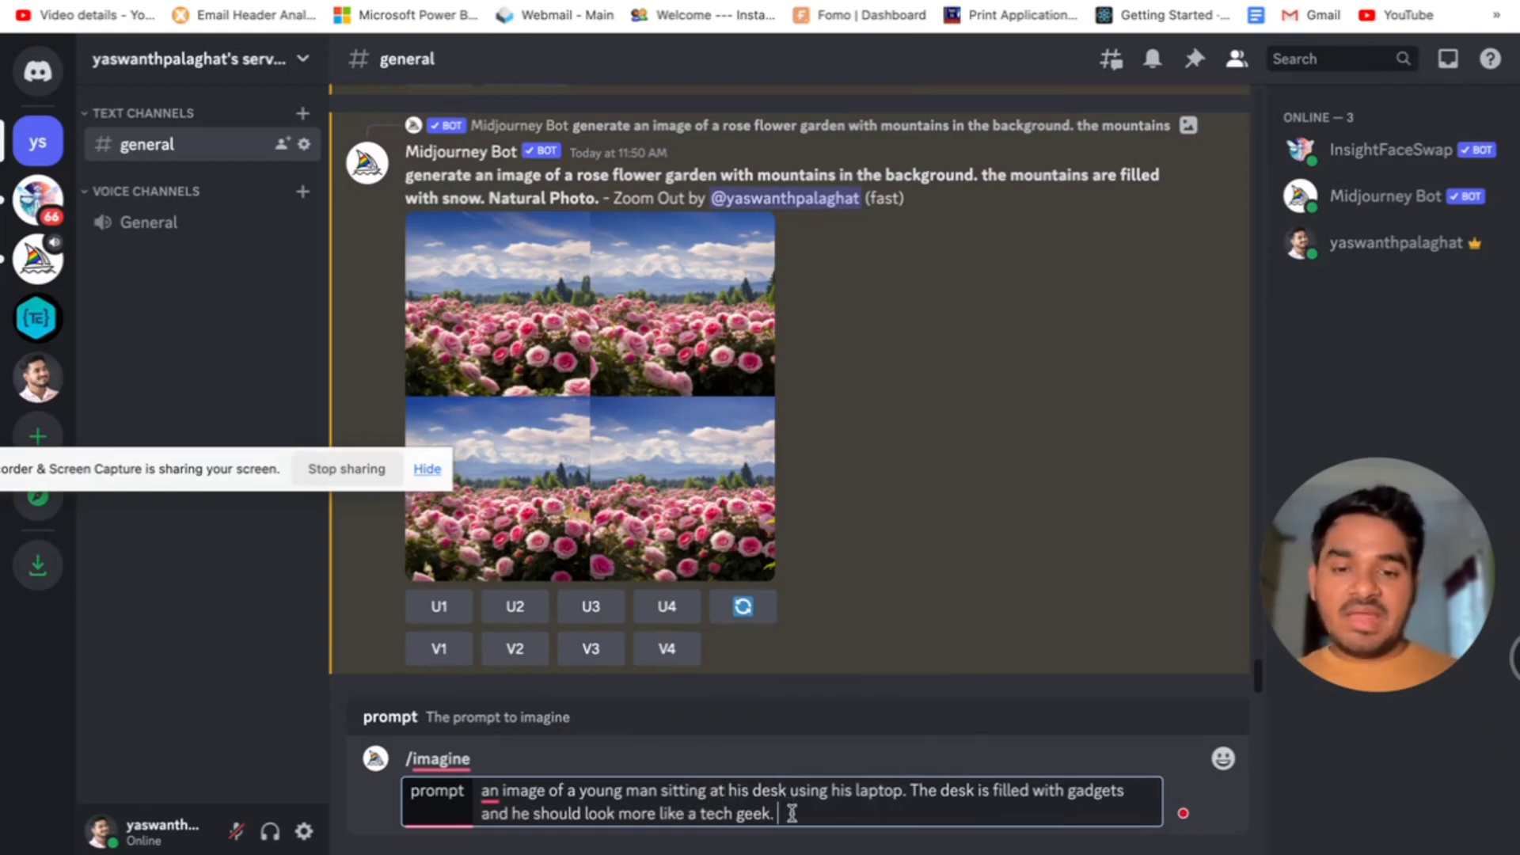
type("Natura")
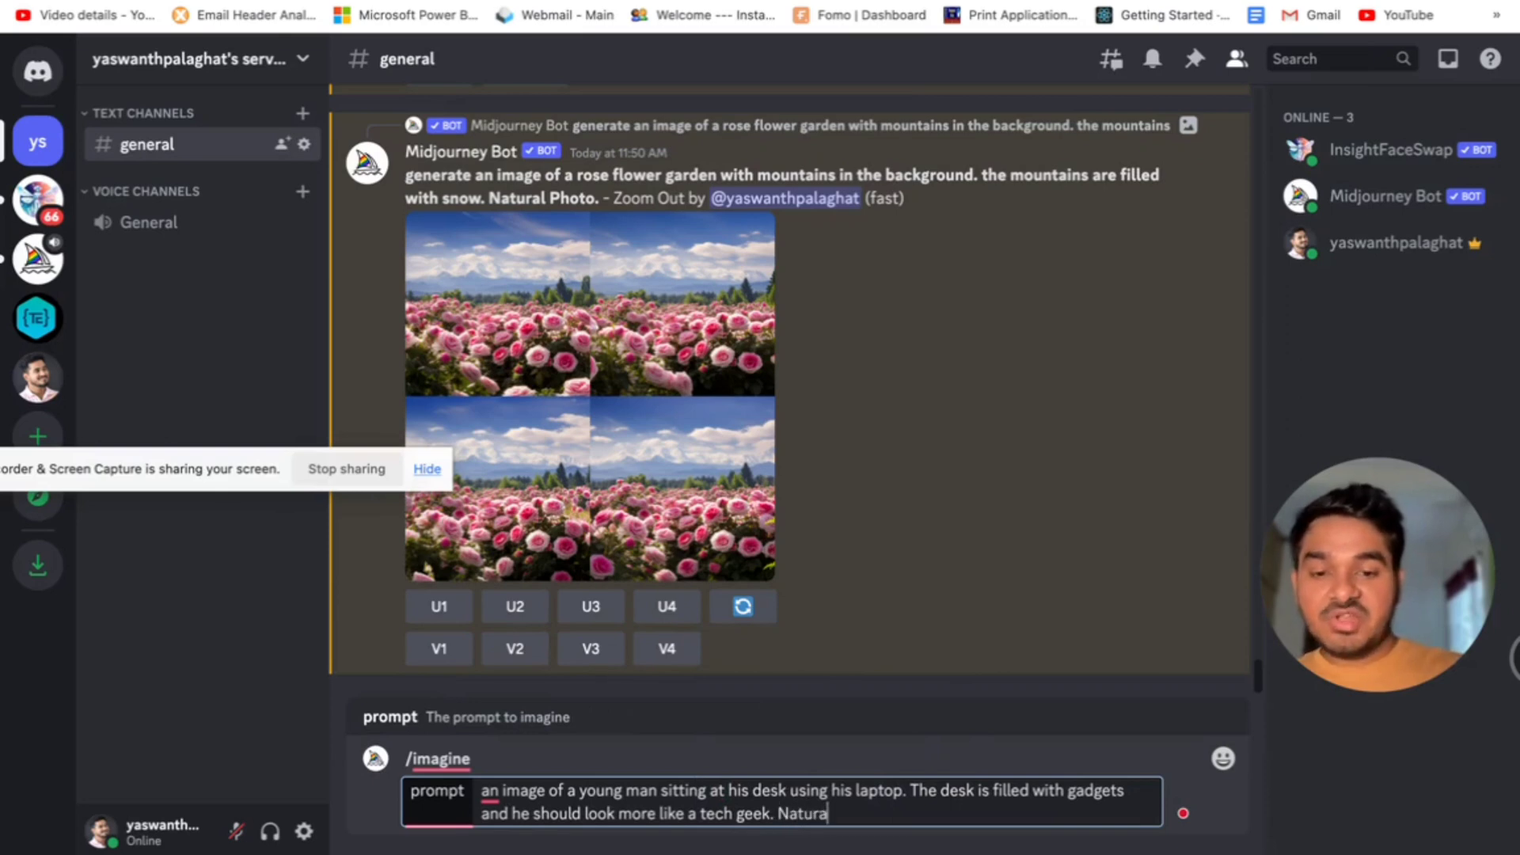
type("l photo")
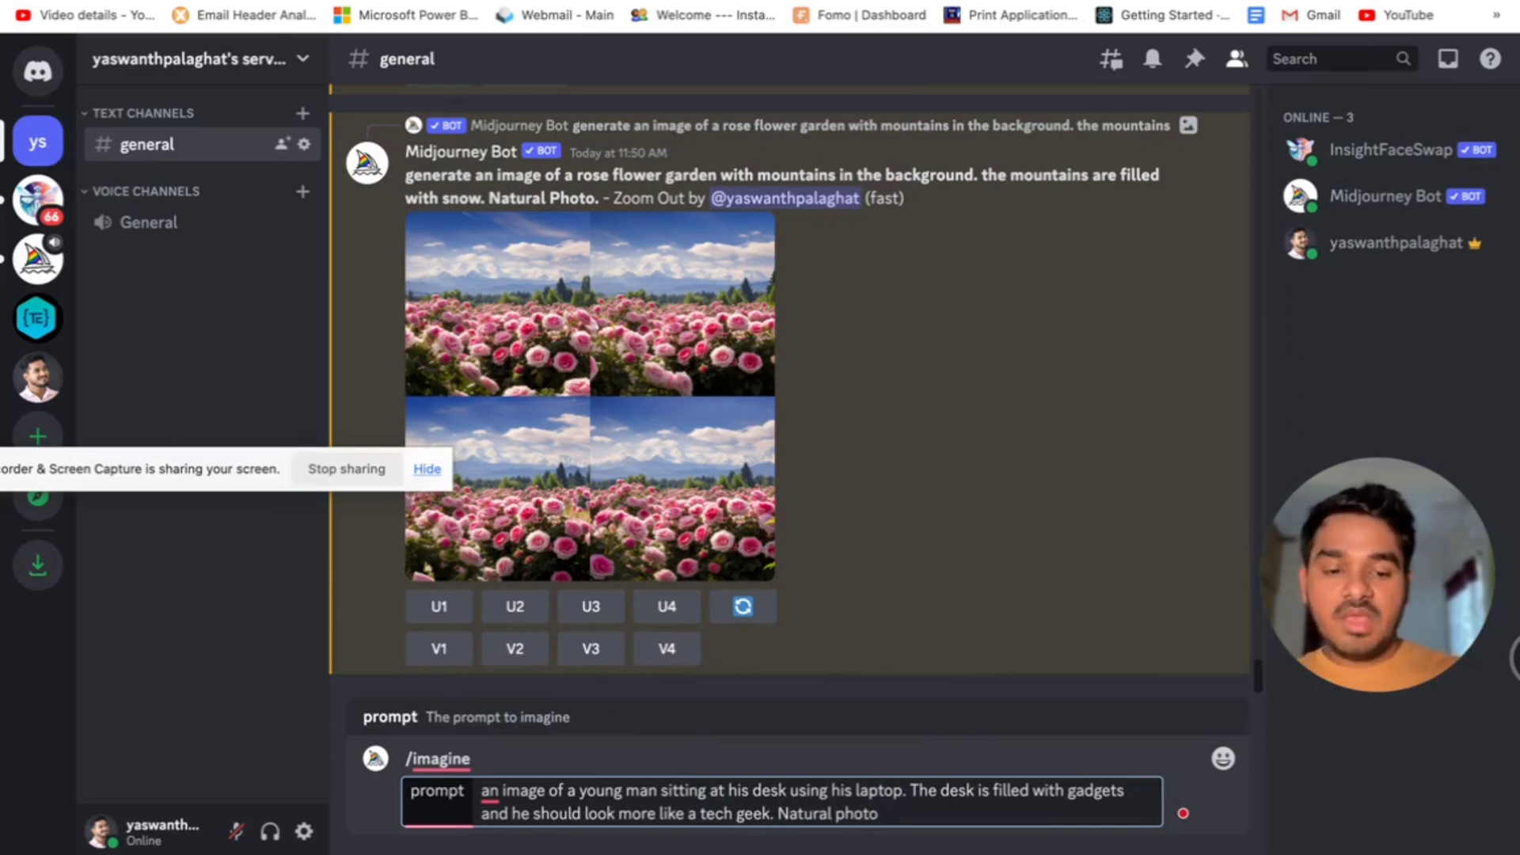
type(".")
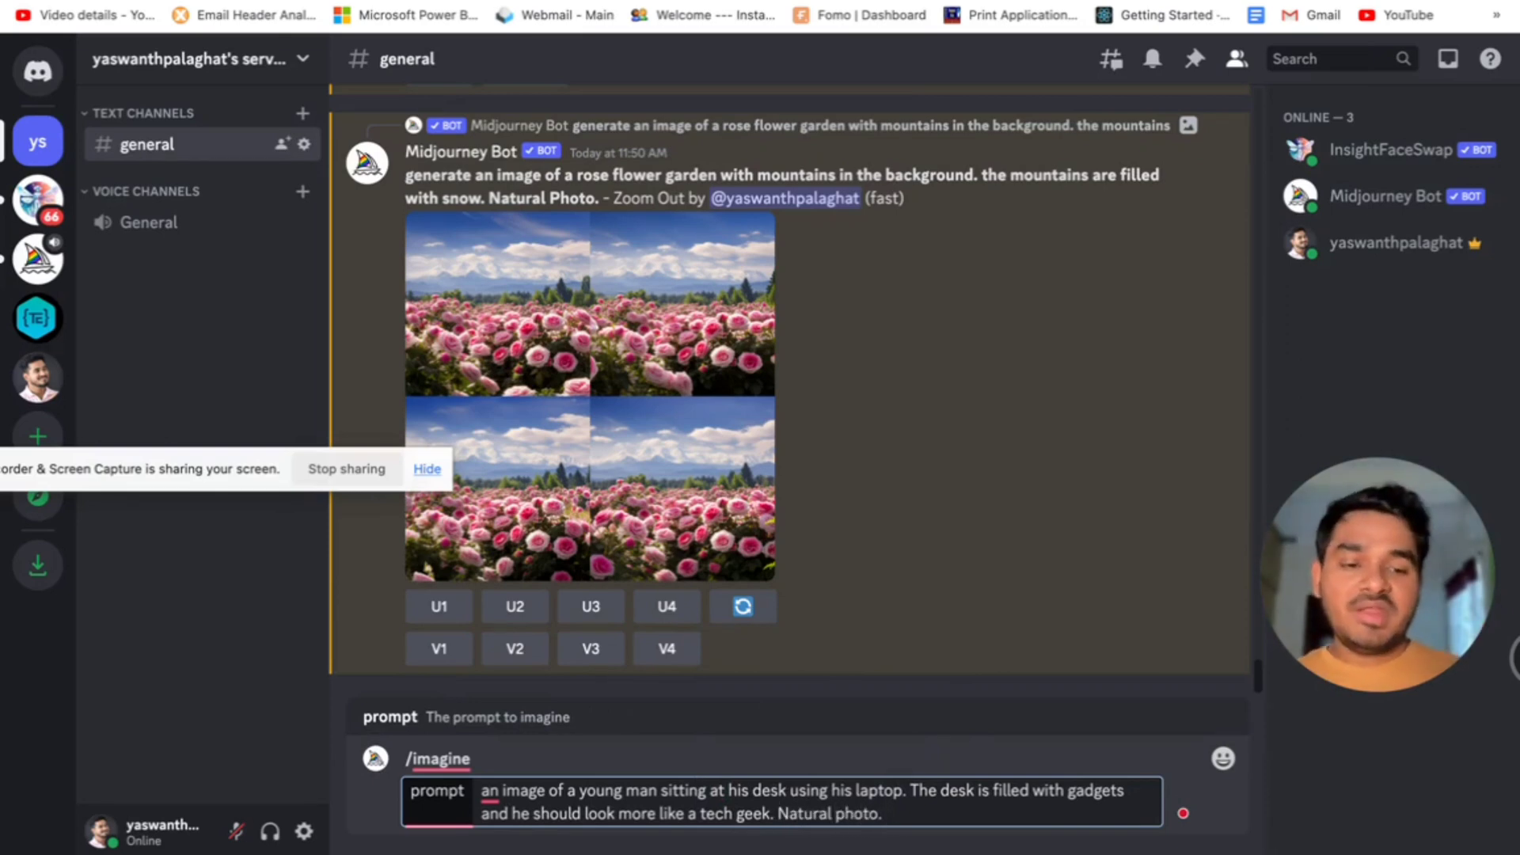
Append the aspect ratio parameter "--ar 16:9" to the prompt and submit it to the Midjourney Bot
type(" --a")
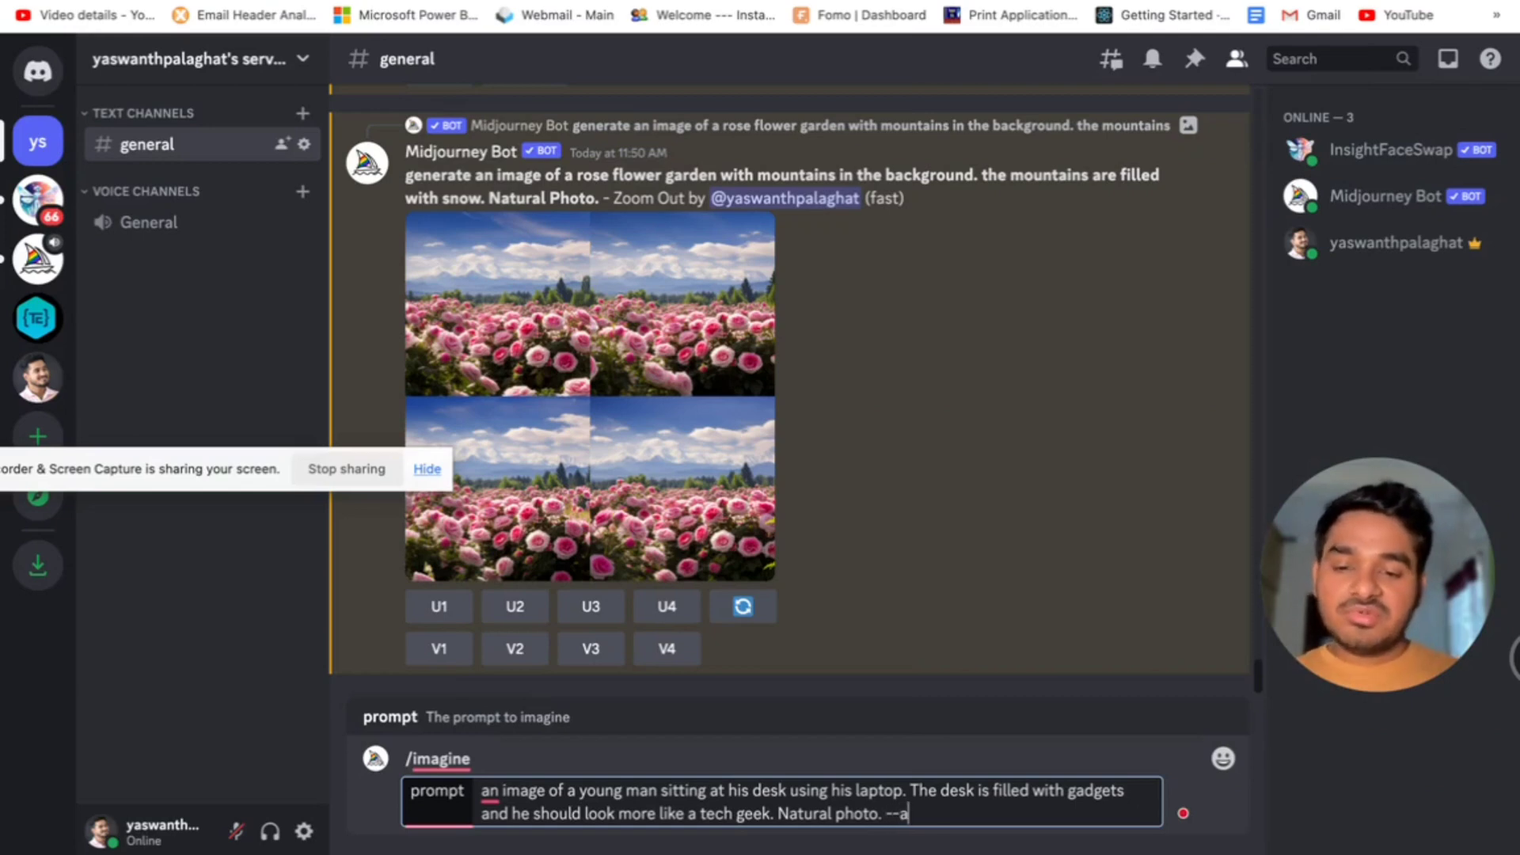
type("r ")
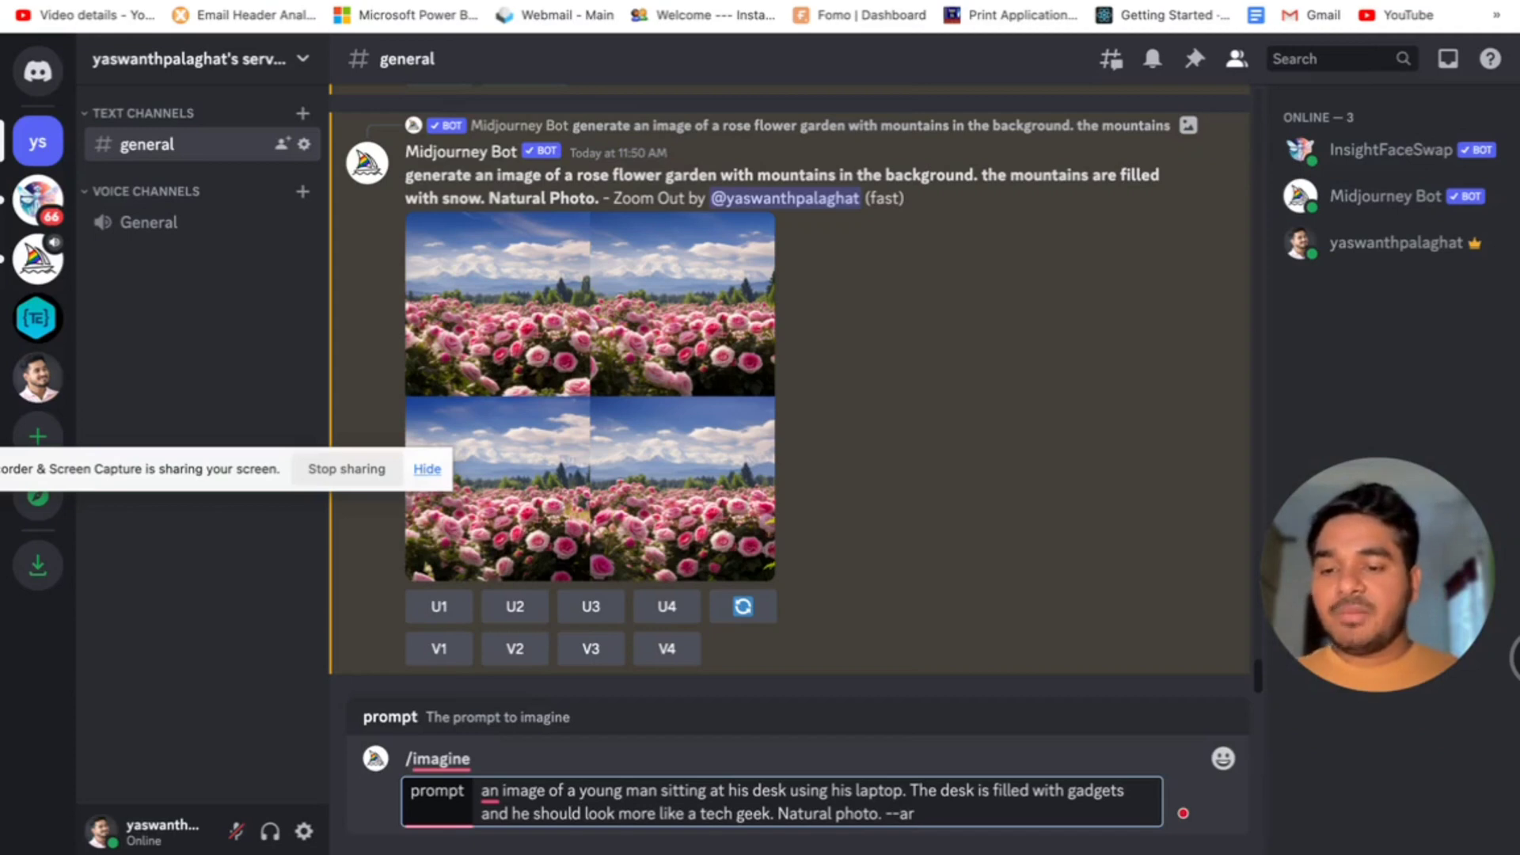
type("16")
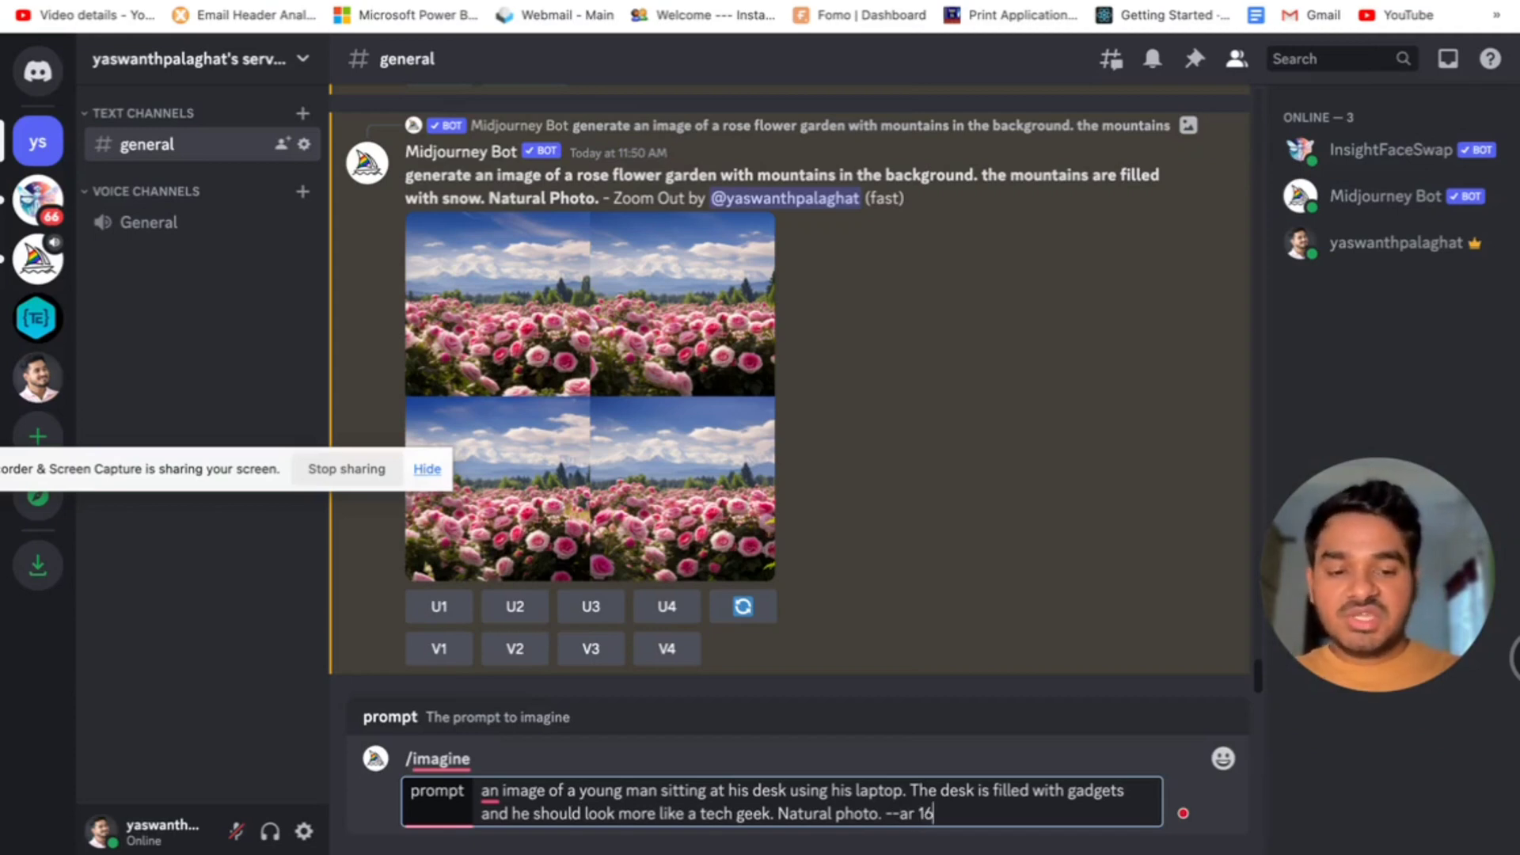
type(":9")
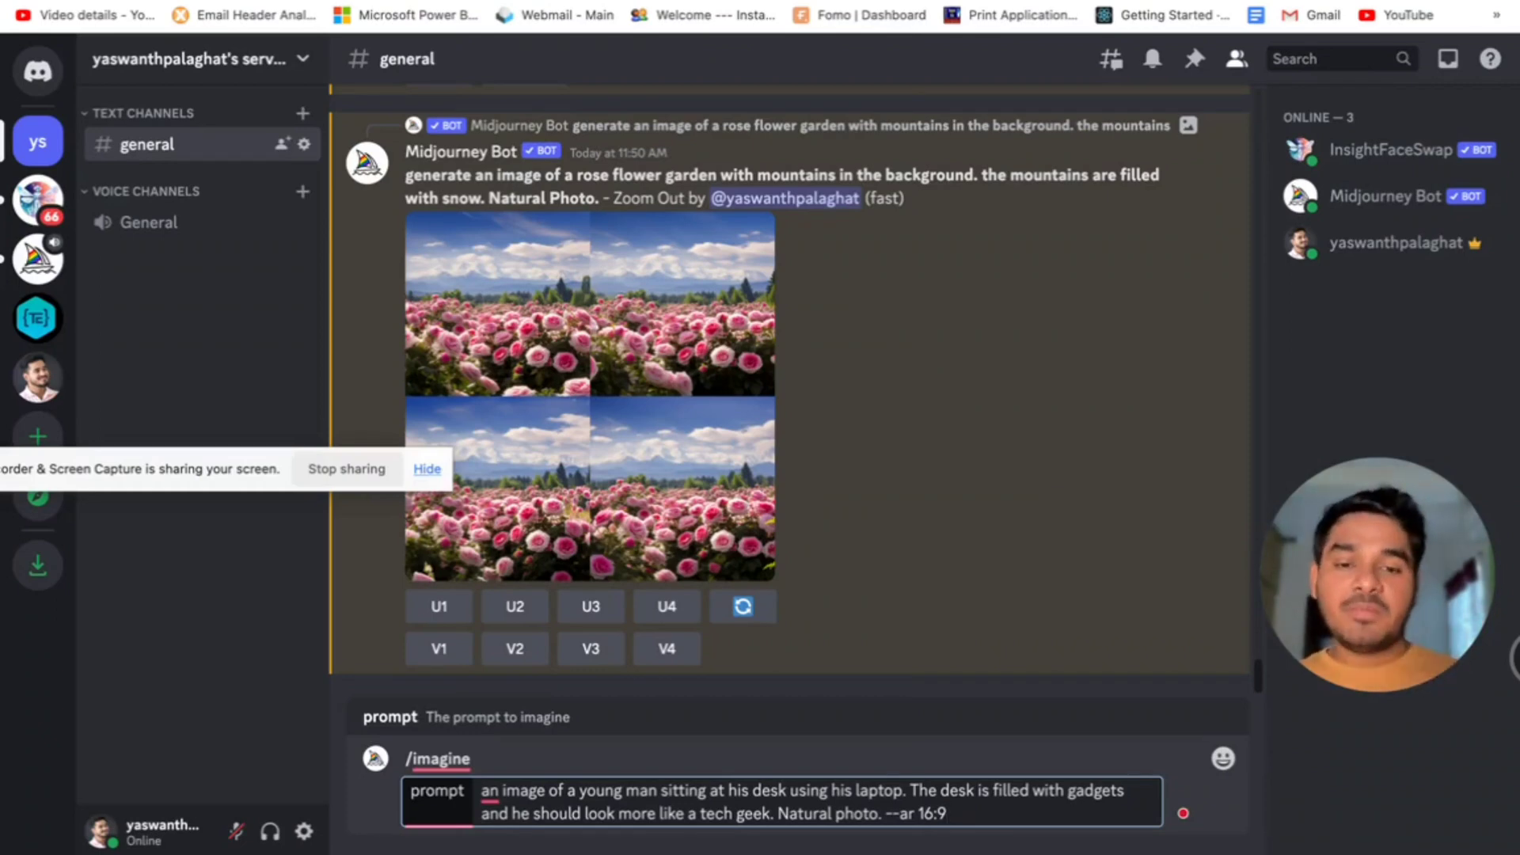
key("Return")
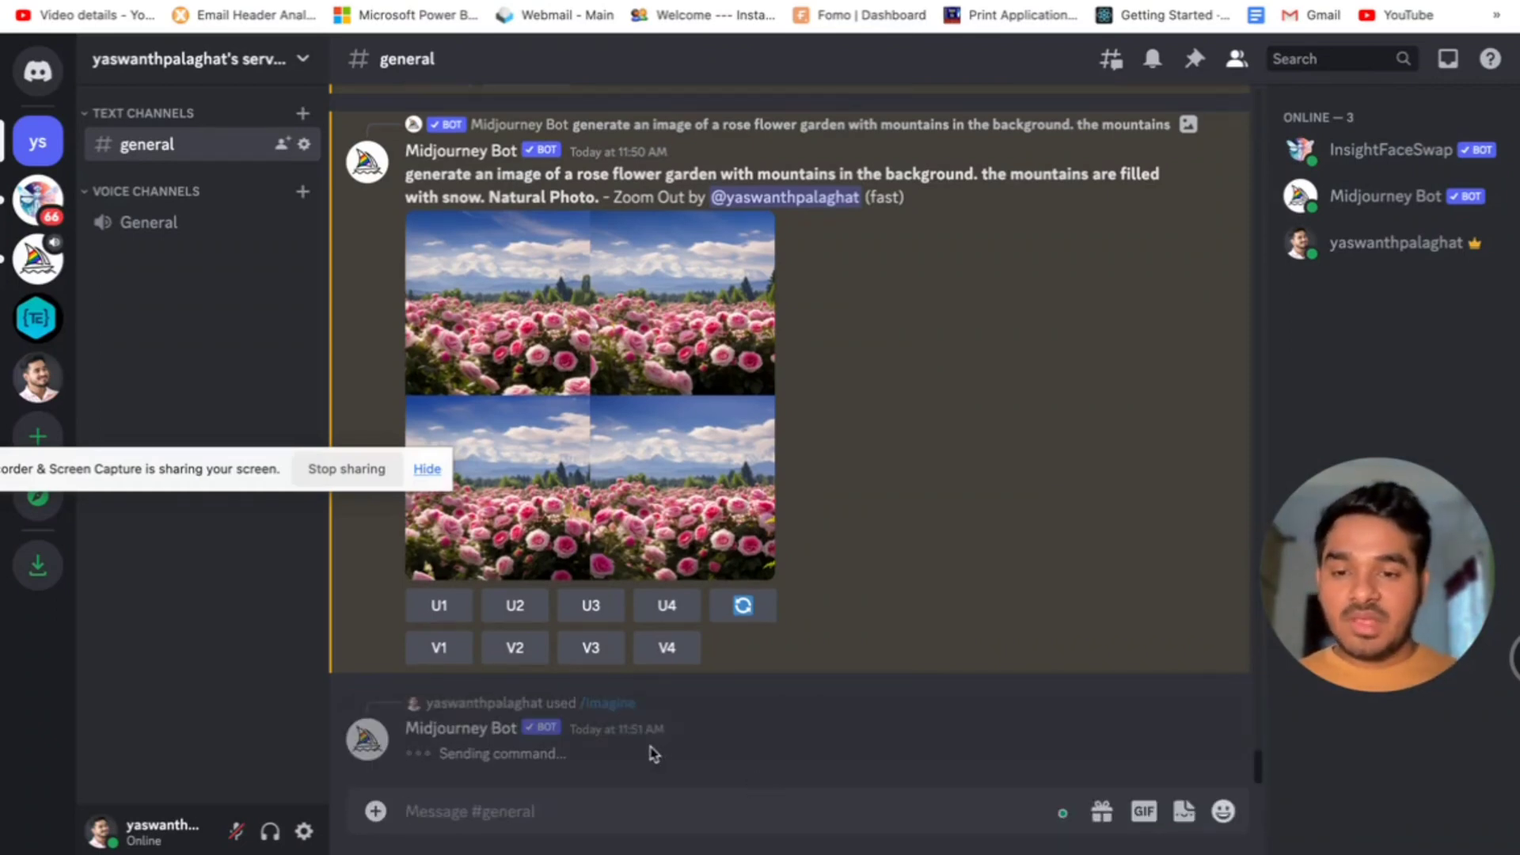
scroll(909, 582, "up", 2)
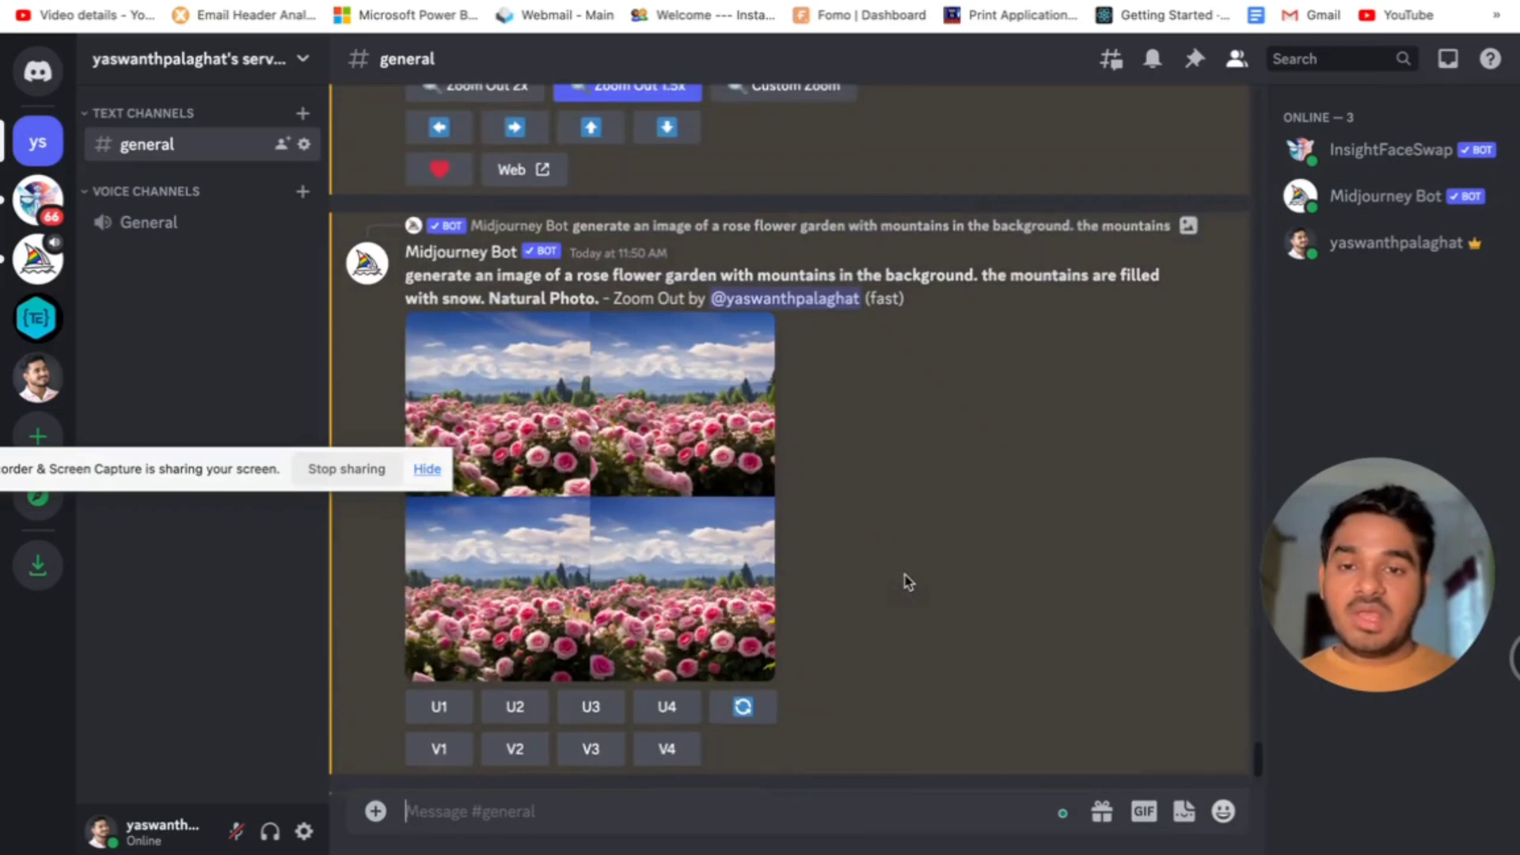
Upscale the first image of the zoomed-out rose garden grid and view it enlarged
left_click(600, 465)
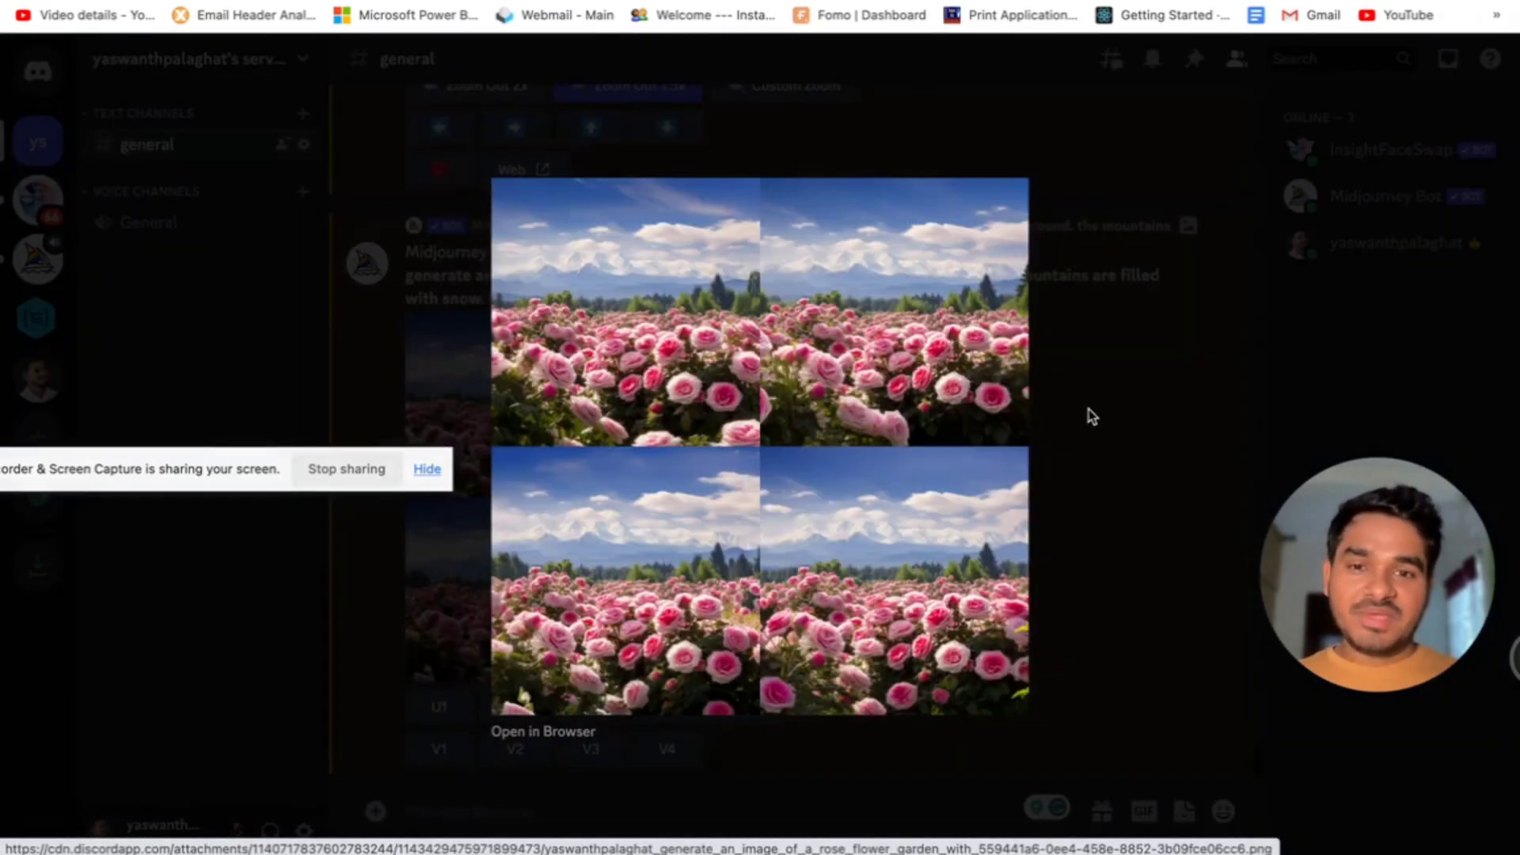
left_click(1134, 420)
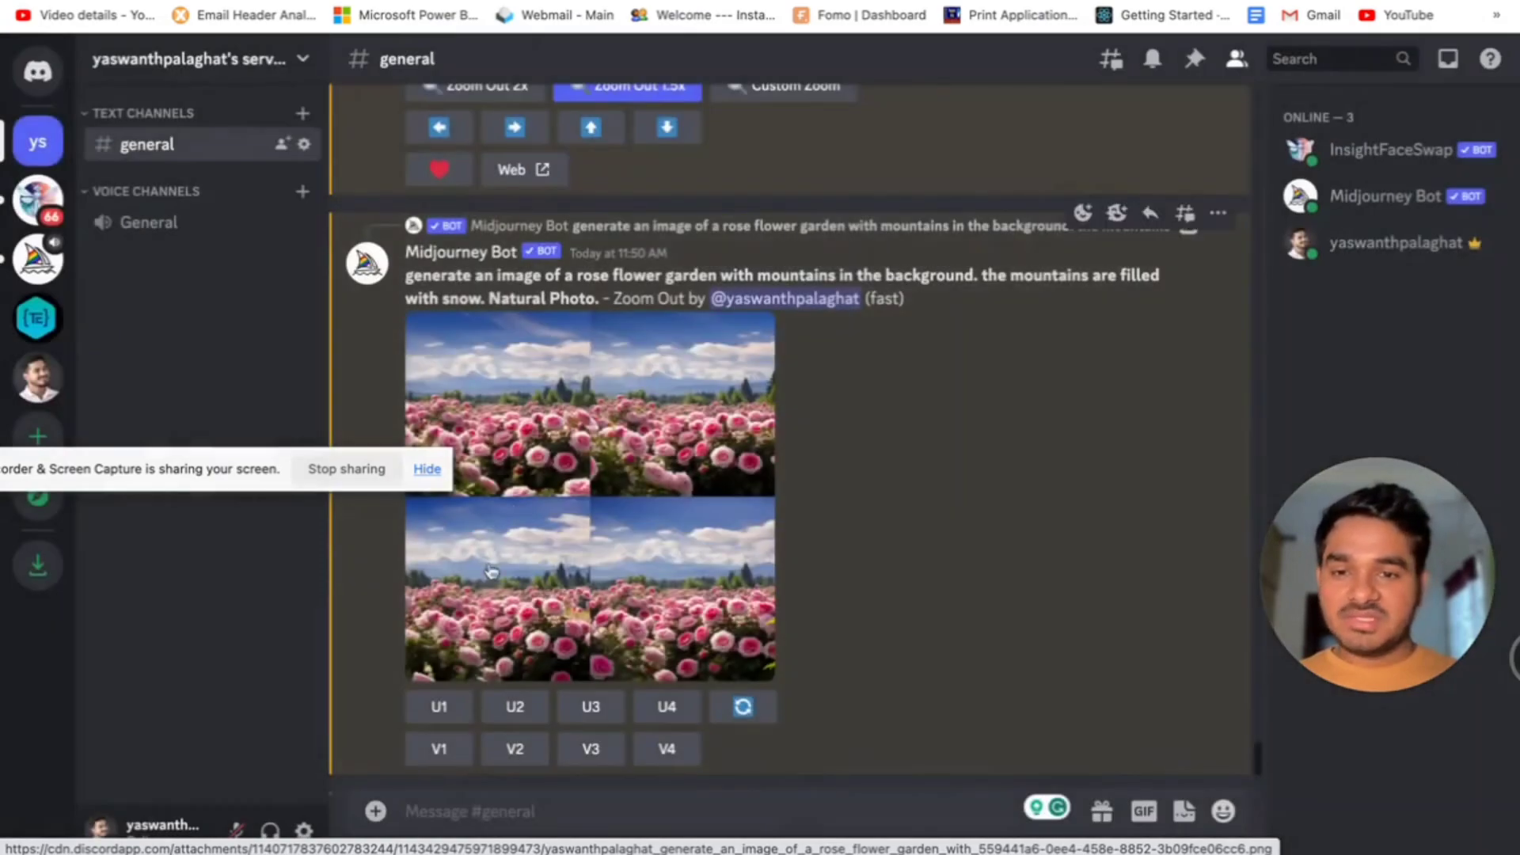
left_click(459, 707)
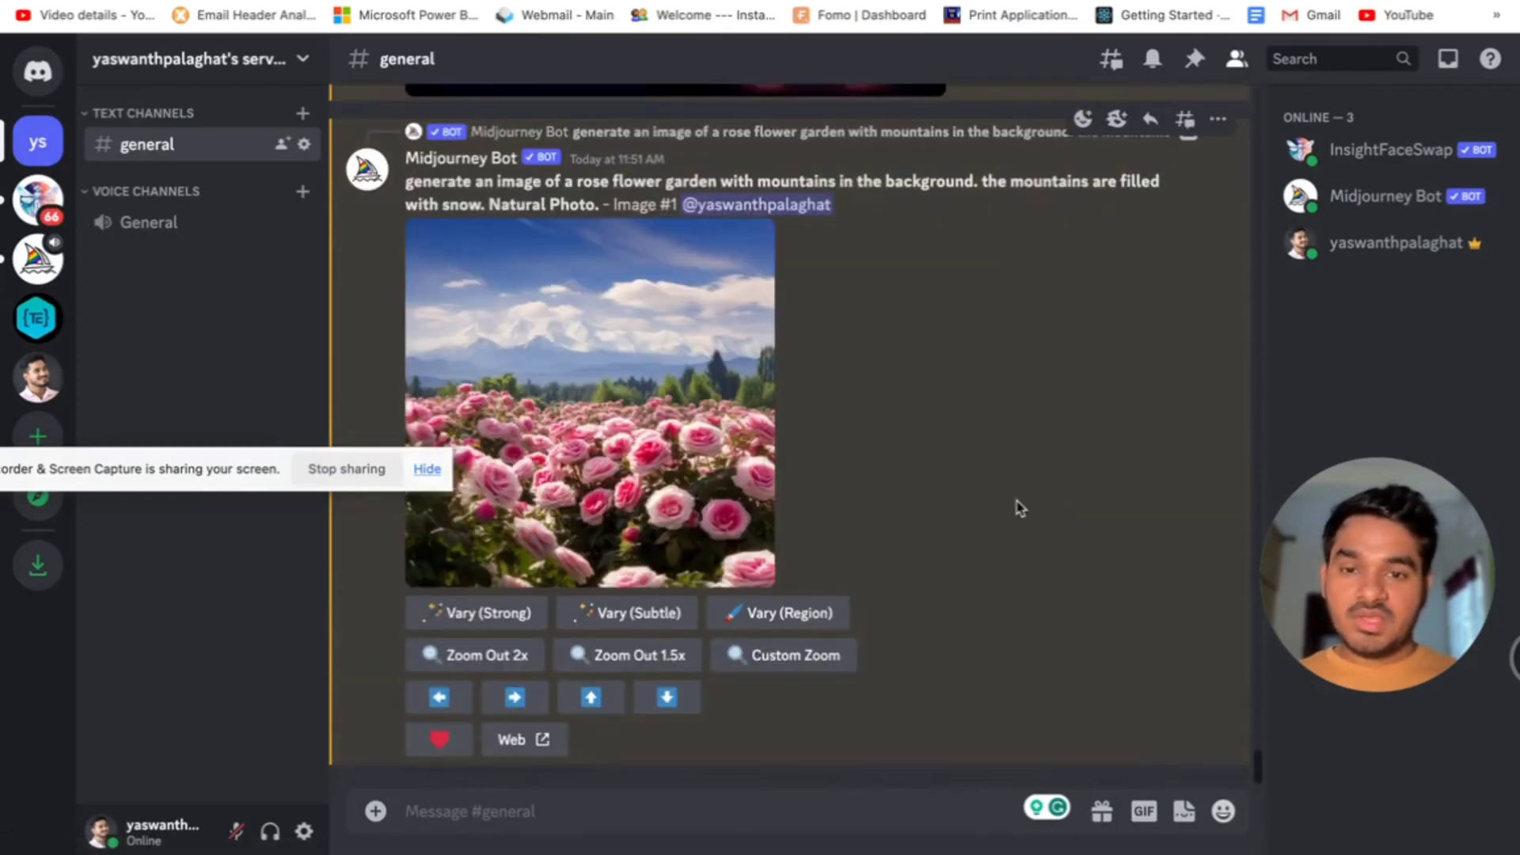
left_click(584, 373)
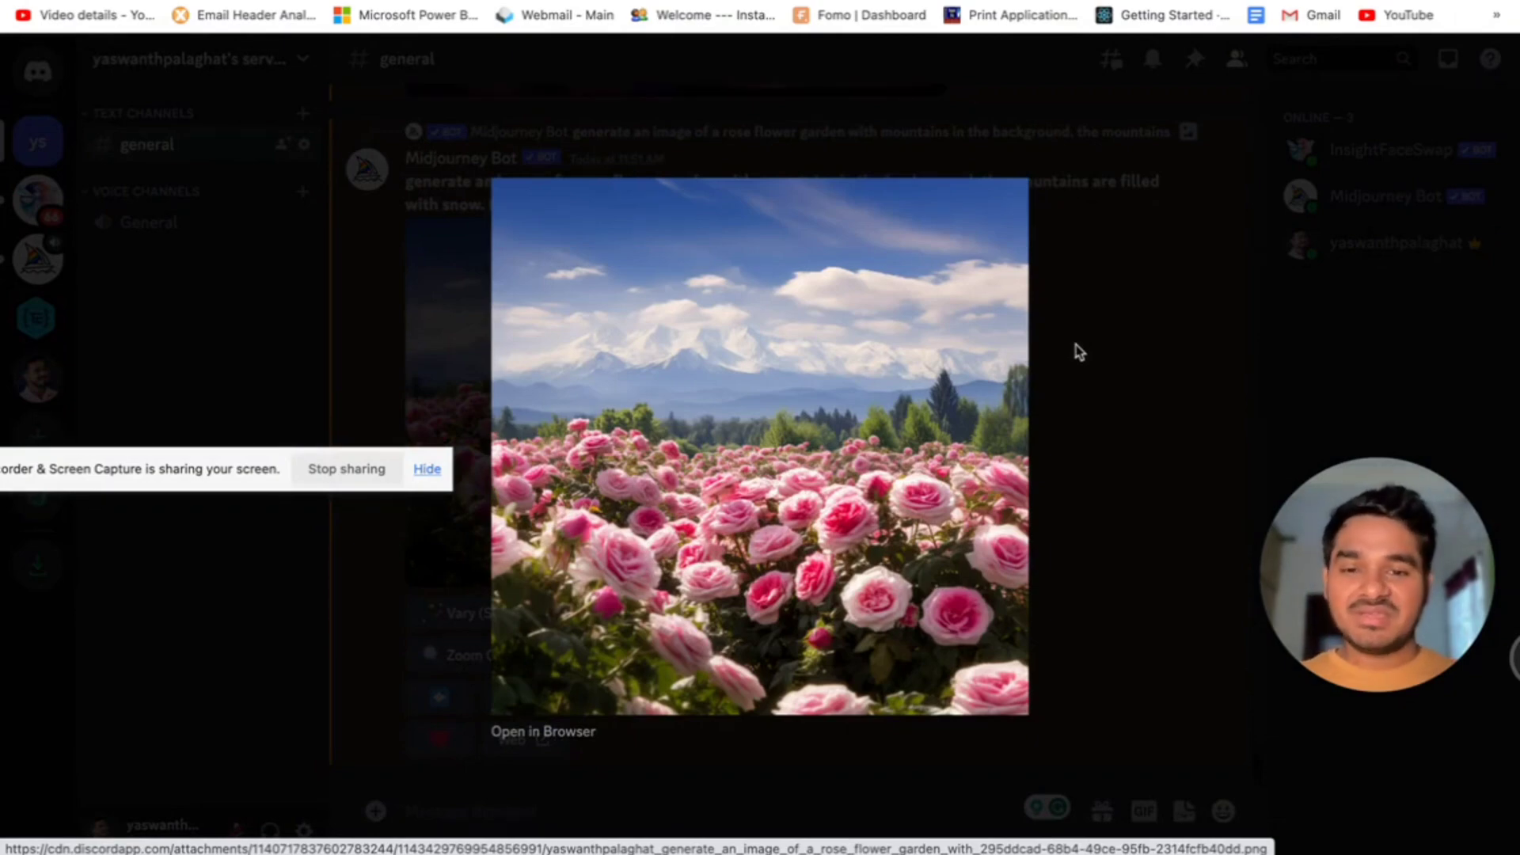
left_click(1077, 344)
Enlarge the grid of the young man at his desk, upscale its second image and view the upscaled version
scroll(968, 377, "up", 3)
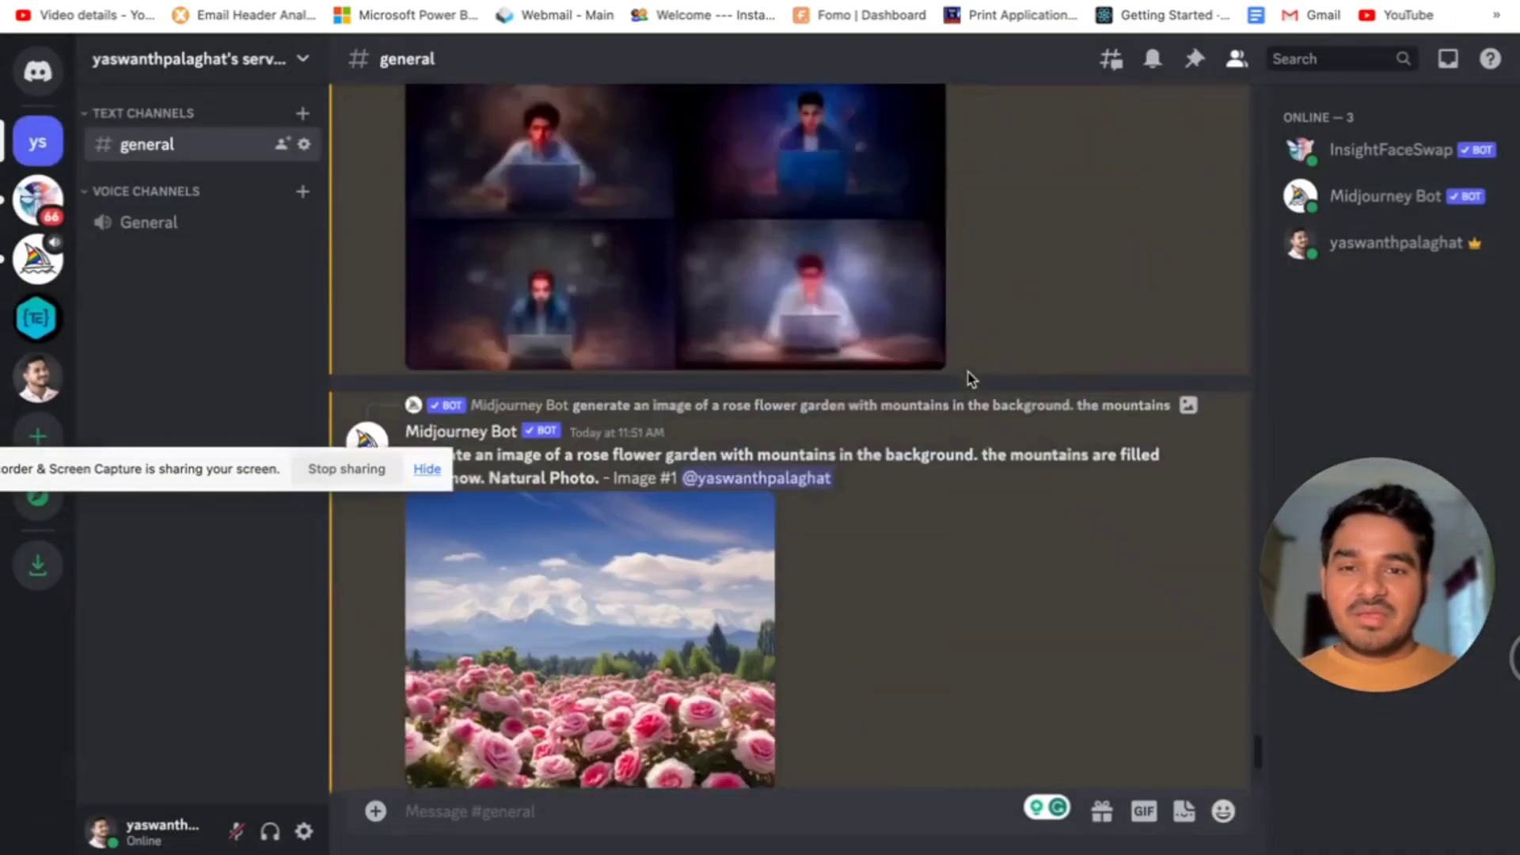
scroll(971, 379, "up", 3)
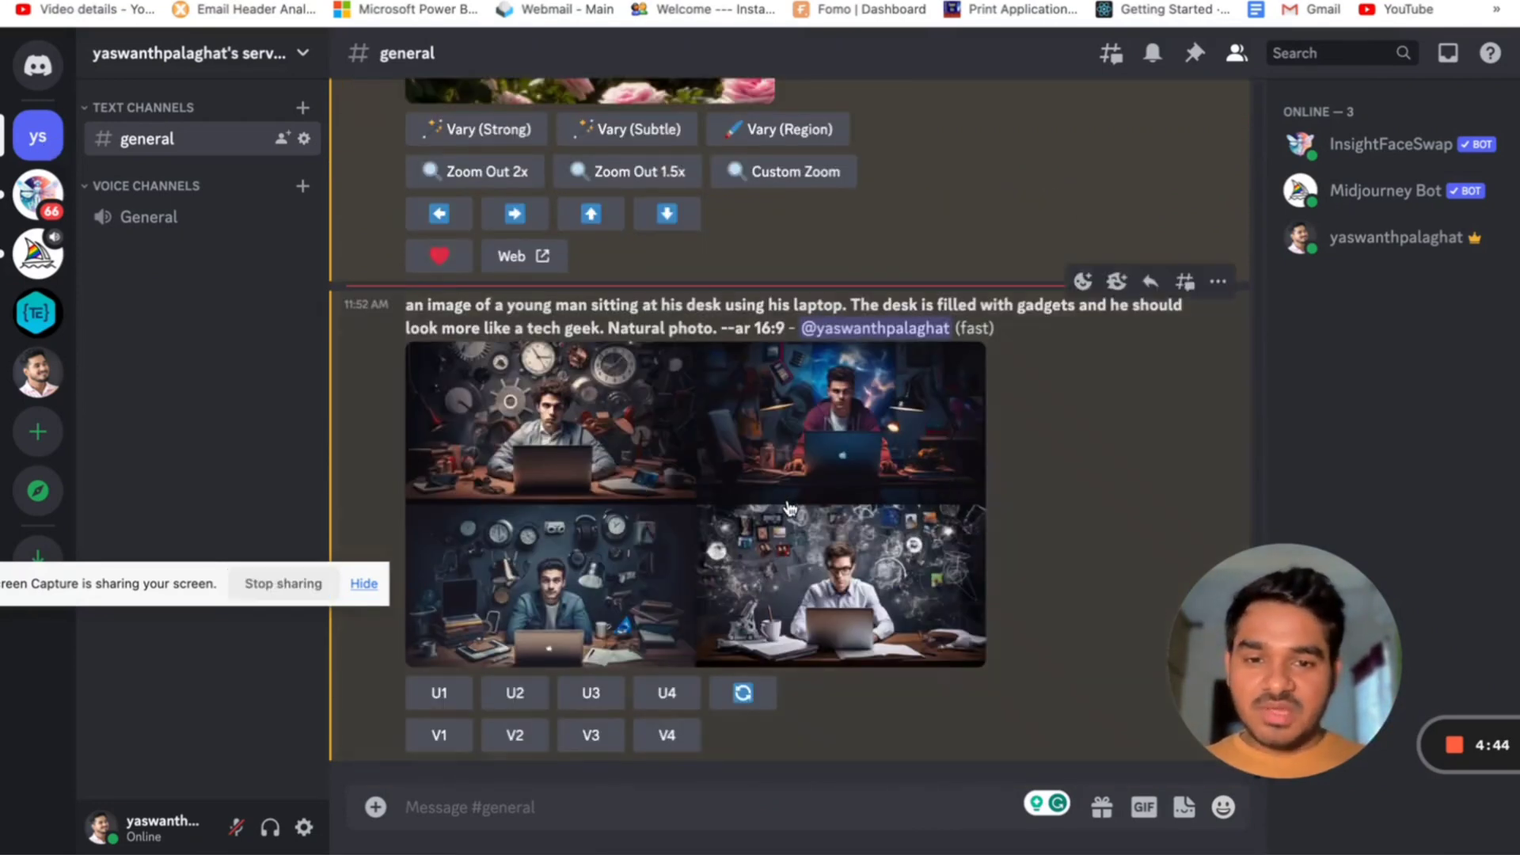
left_click(789, 509)
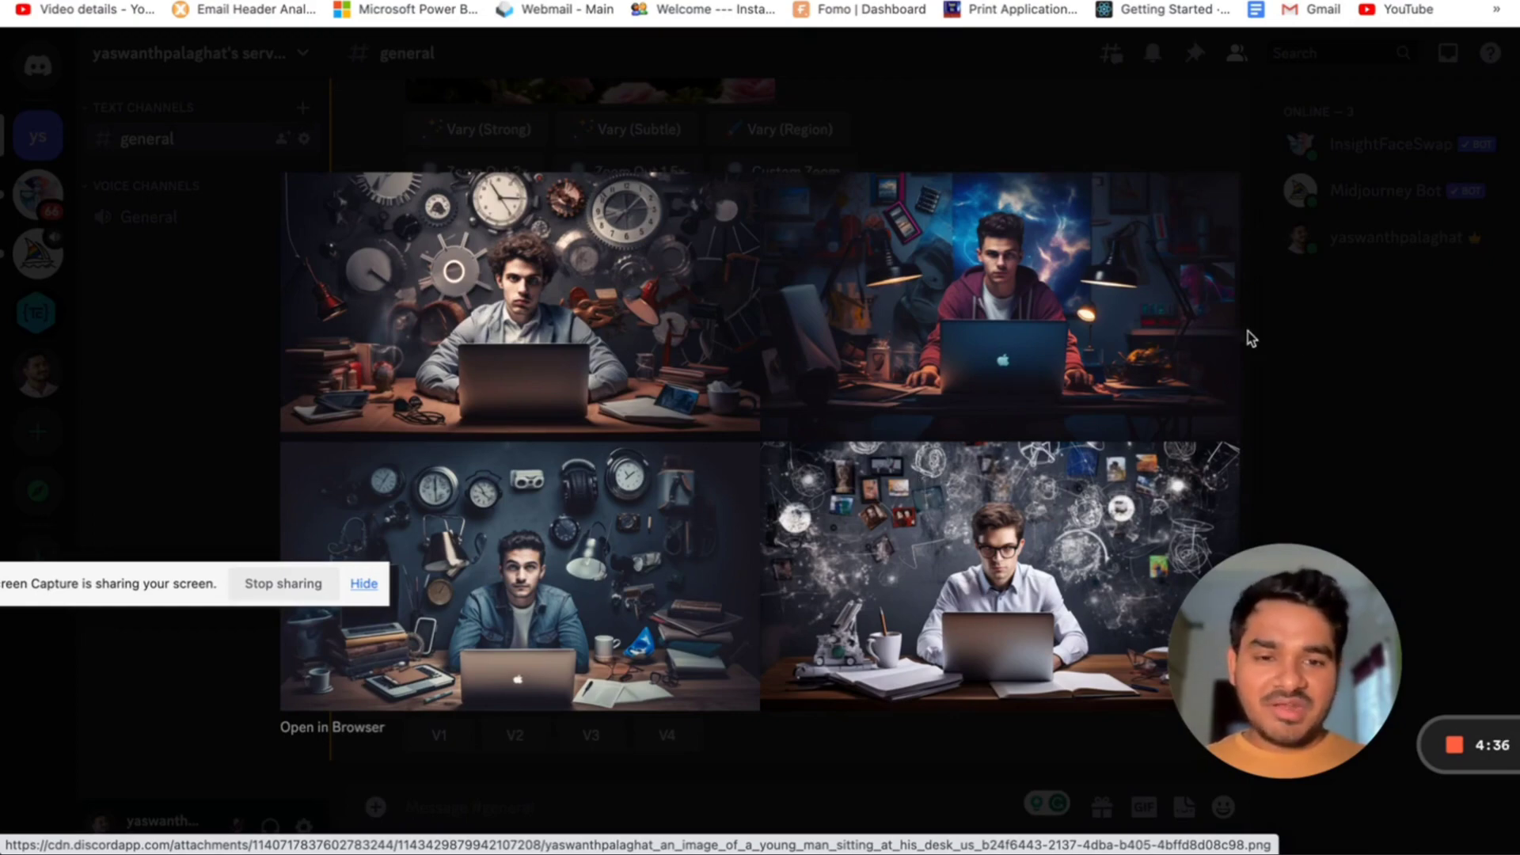
left_click(1399, 401)
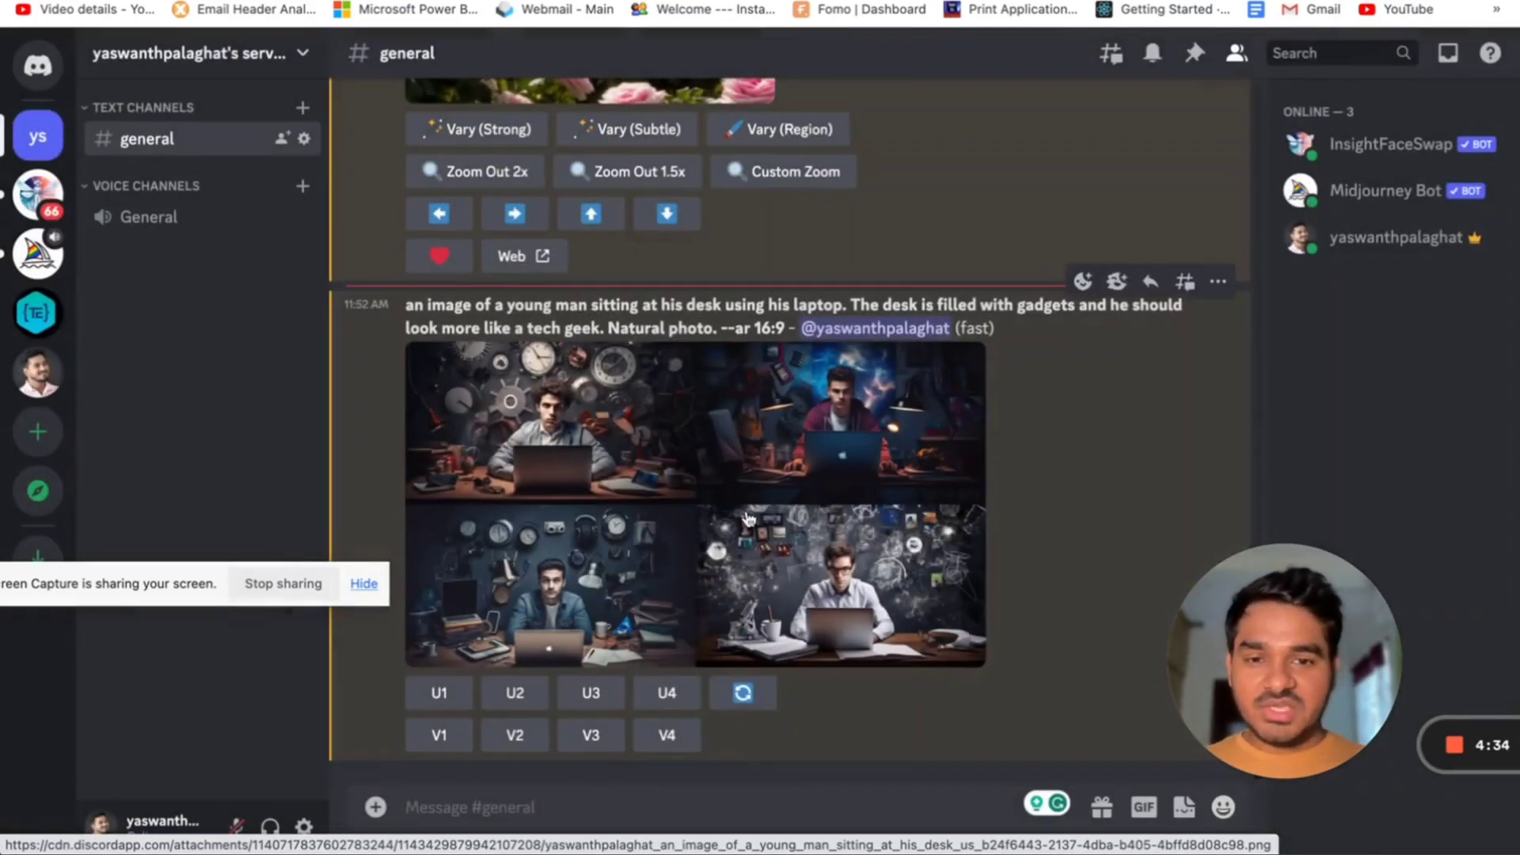
left_click(516, 688)
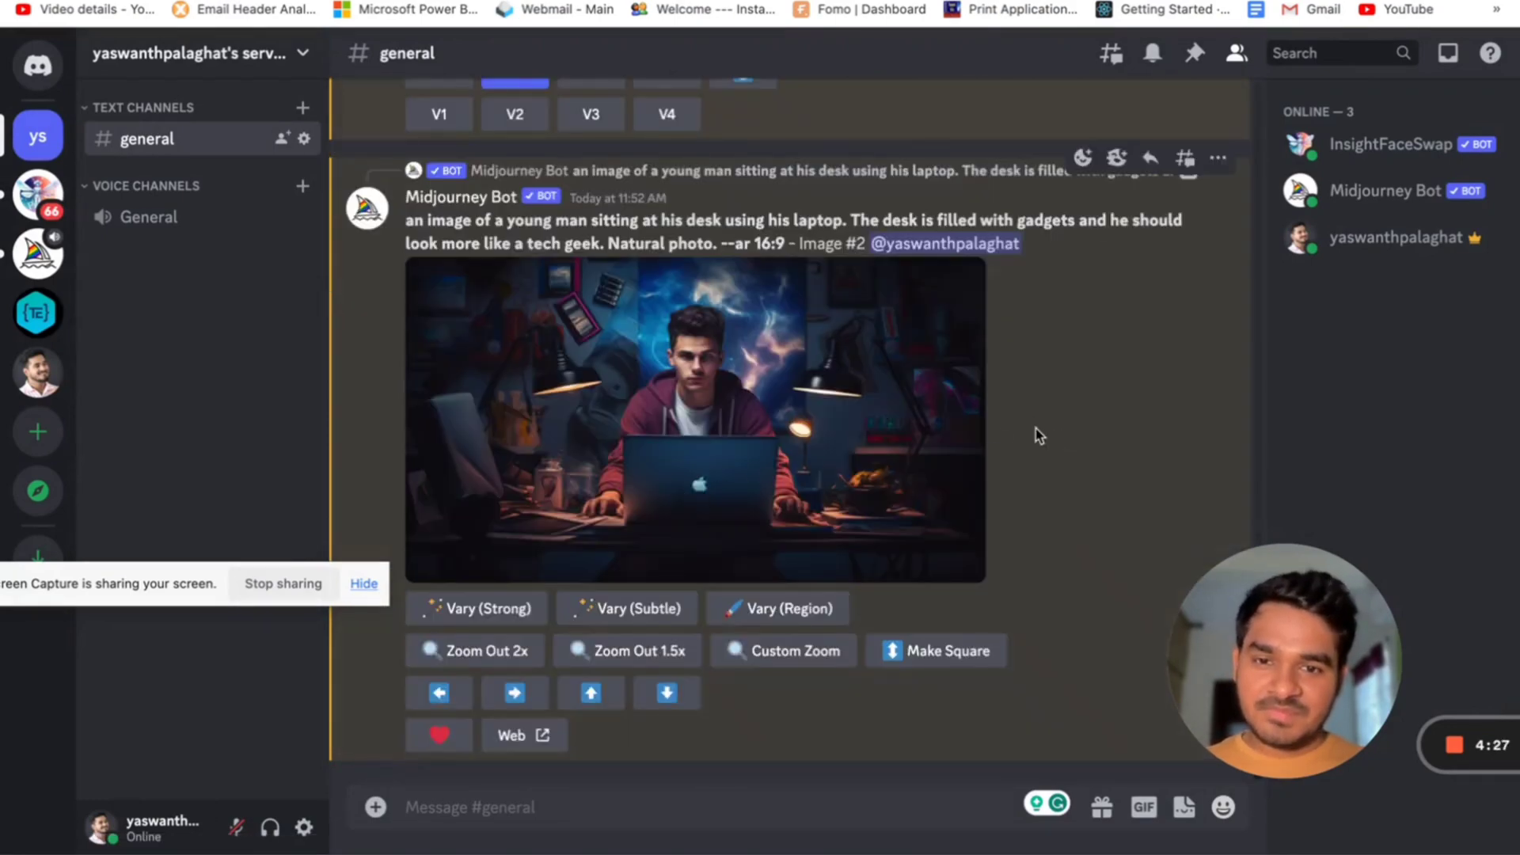
left_click(976, 421)
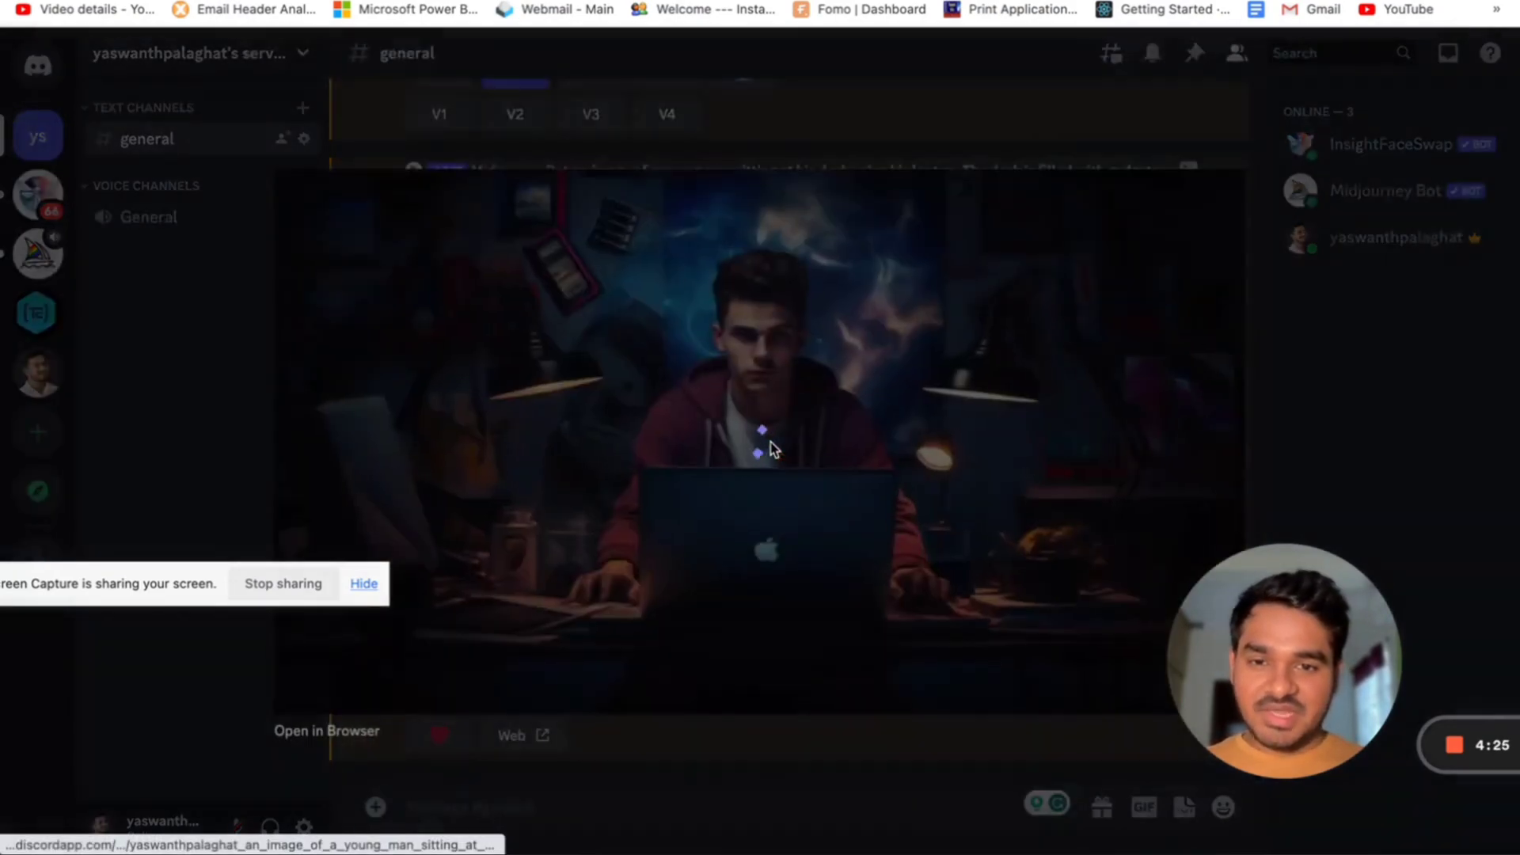
left_click(1290, 355)
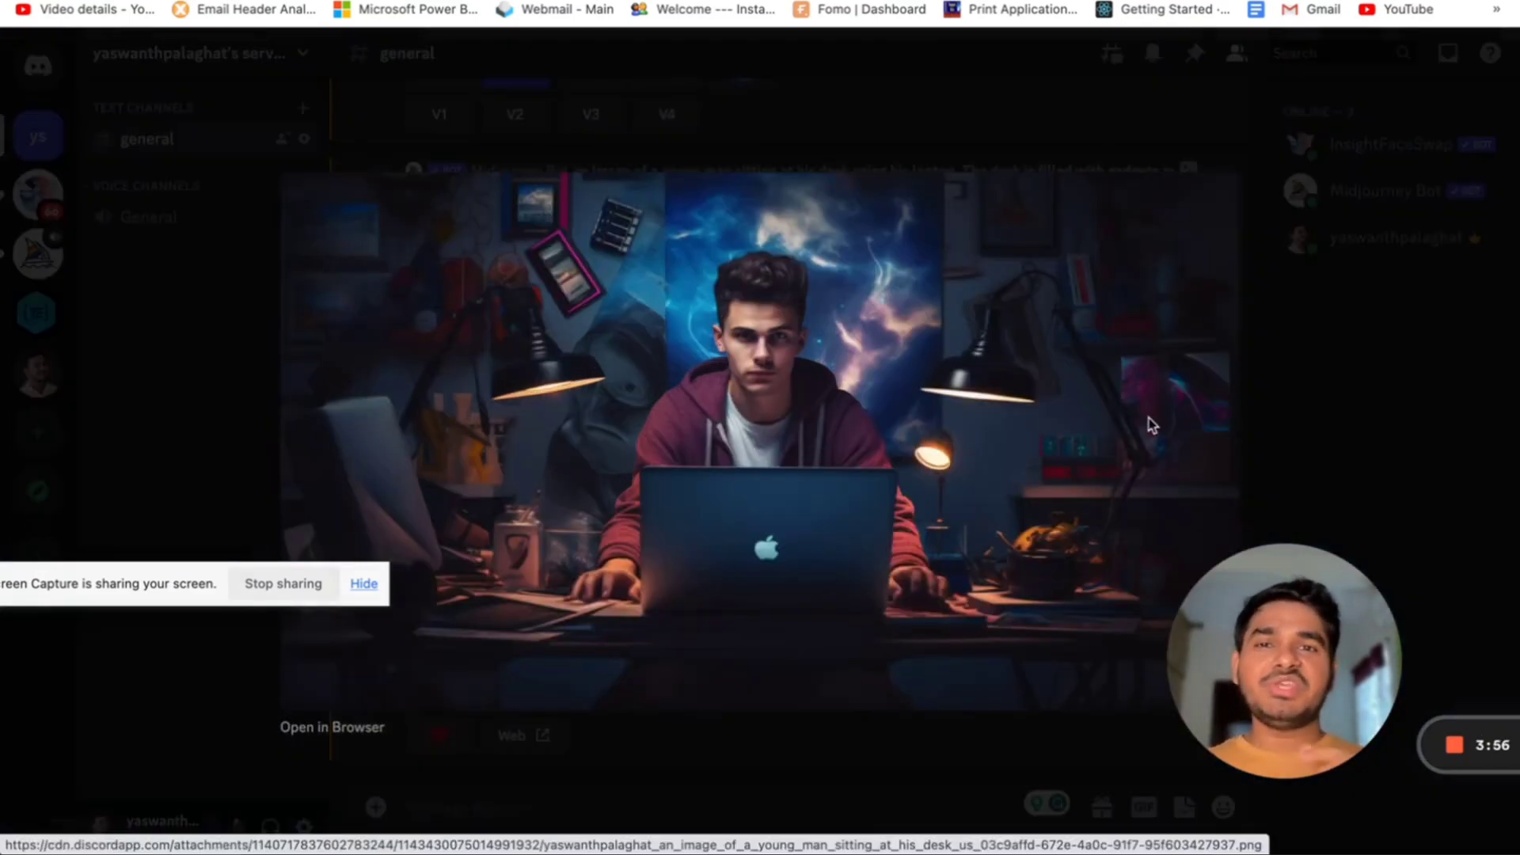
left_click(1448, 305)
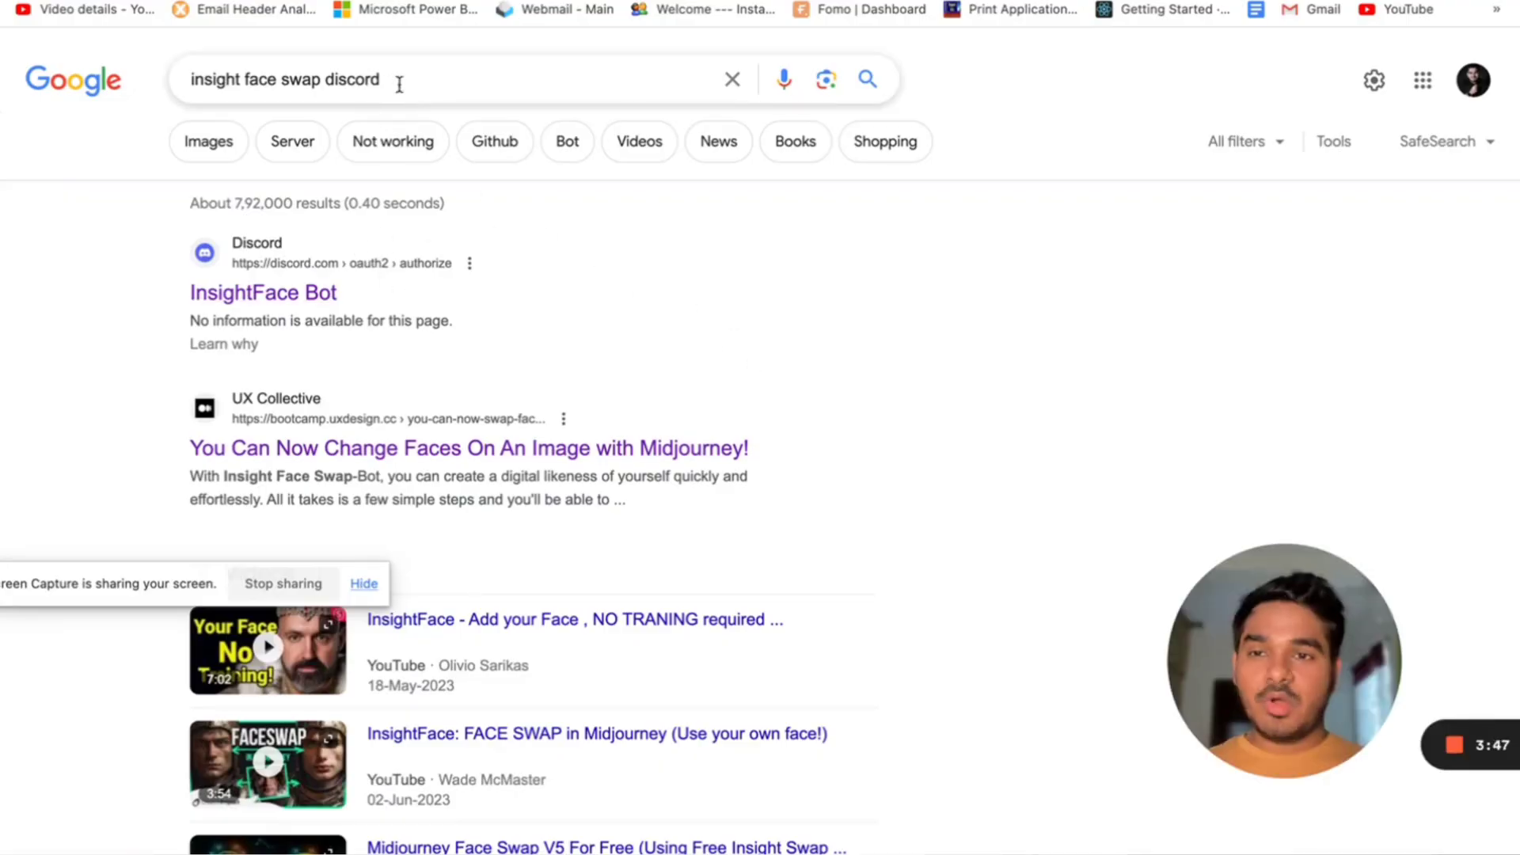
Open the InsightFace Bot authorization page from the Google results and continue adding the bot to the preselected server
left_click(305, 301)
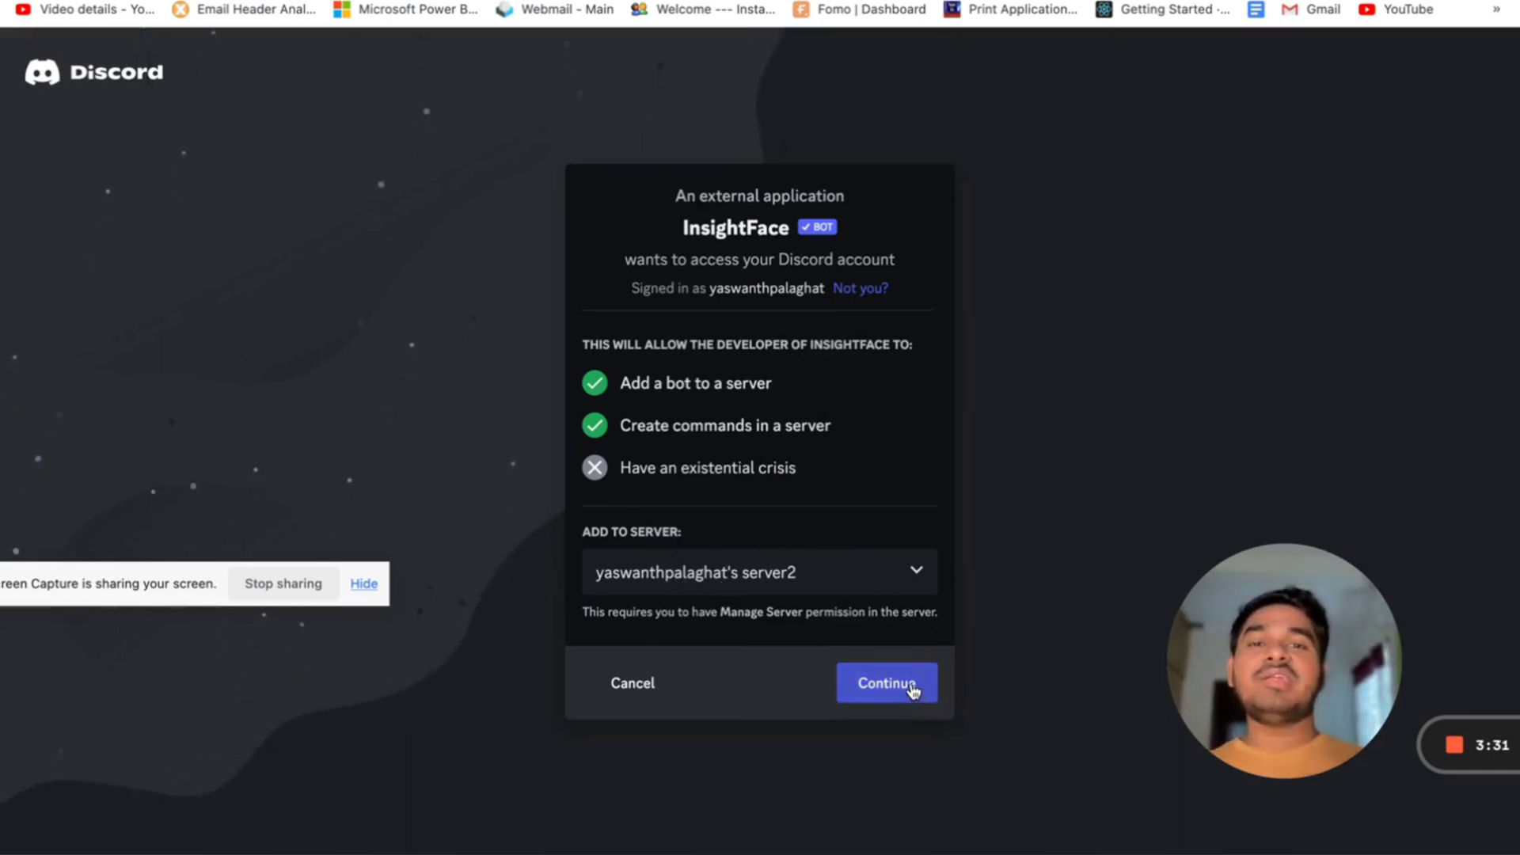
left_click(887, 683)
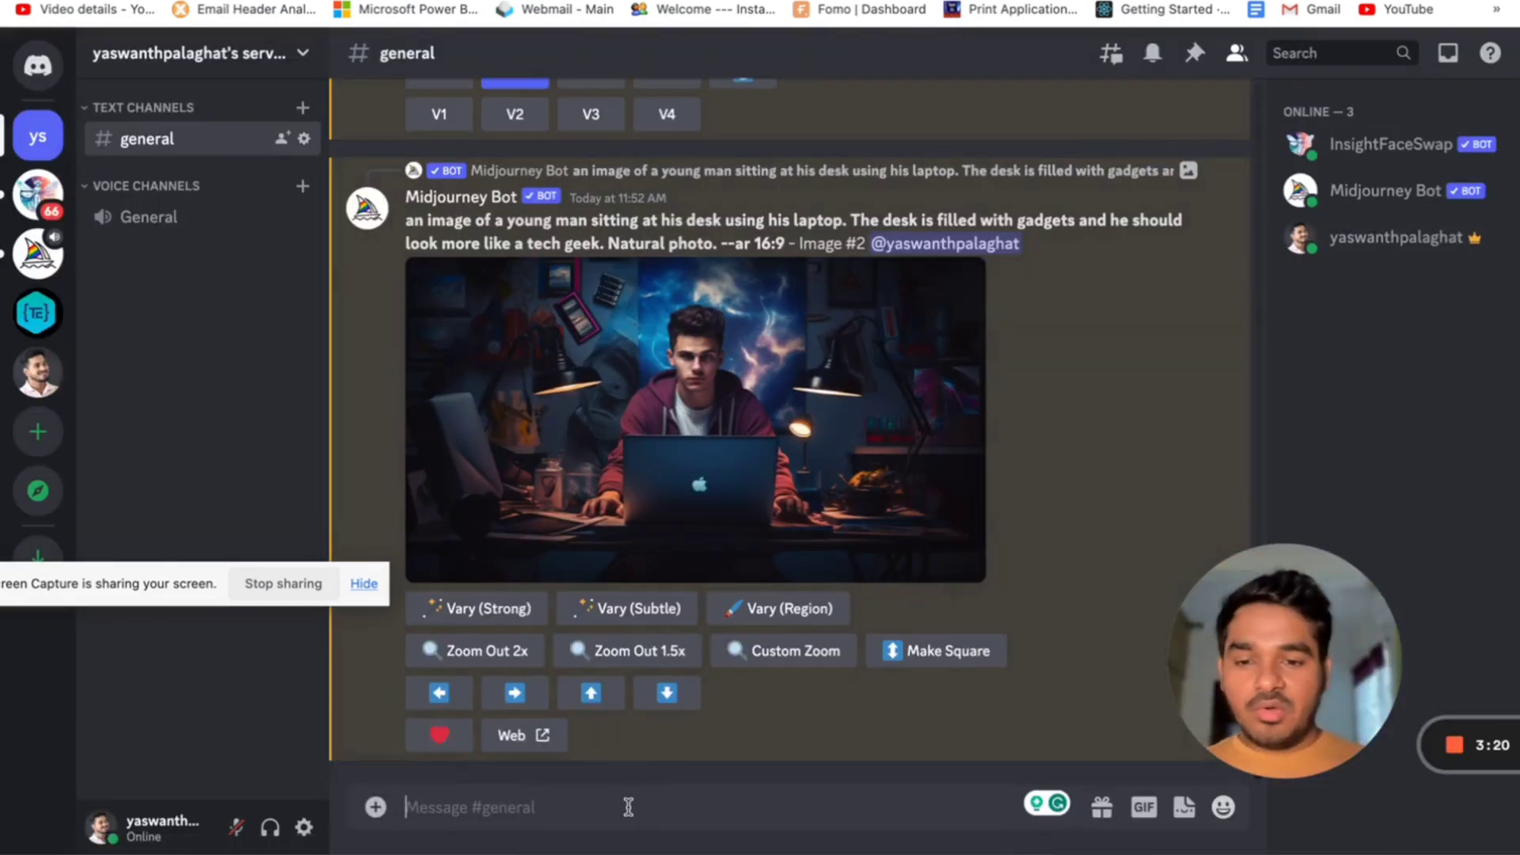
Review the slash commands that the InsightFaceSwap bot offers in the general channel
type("/")
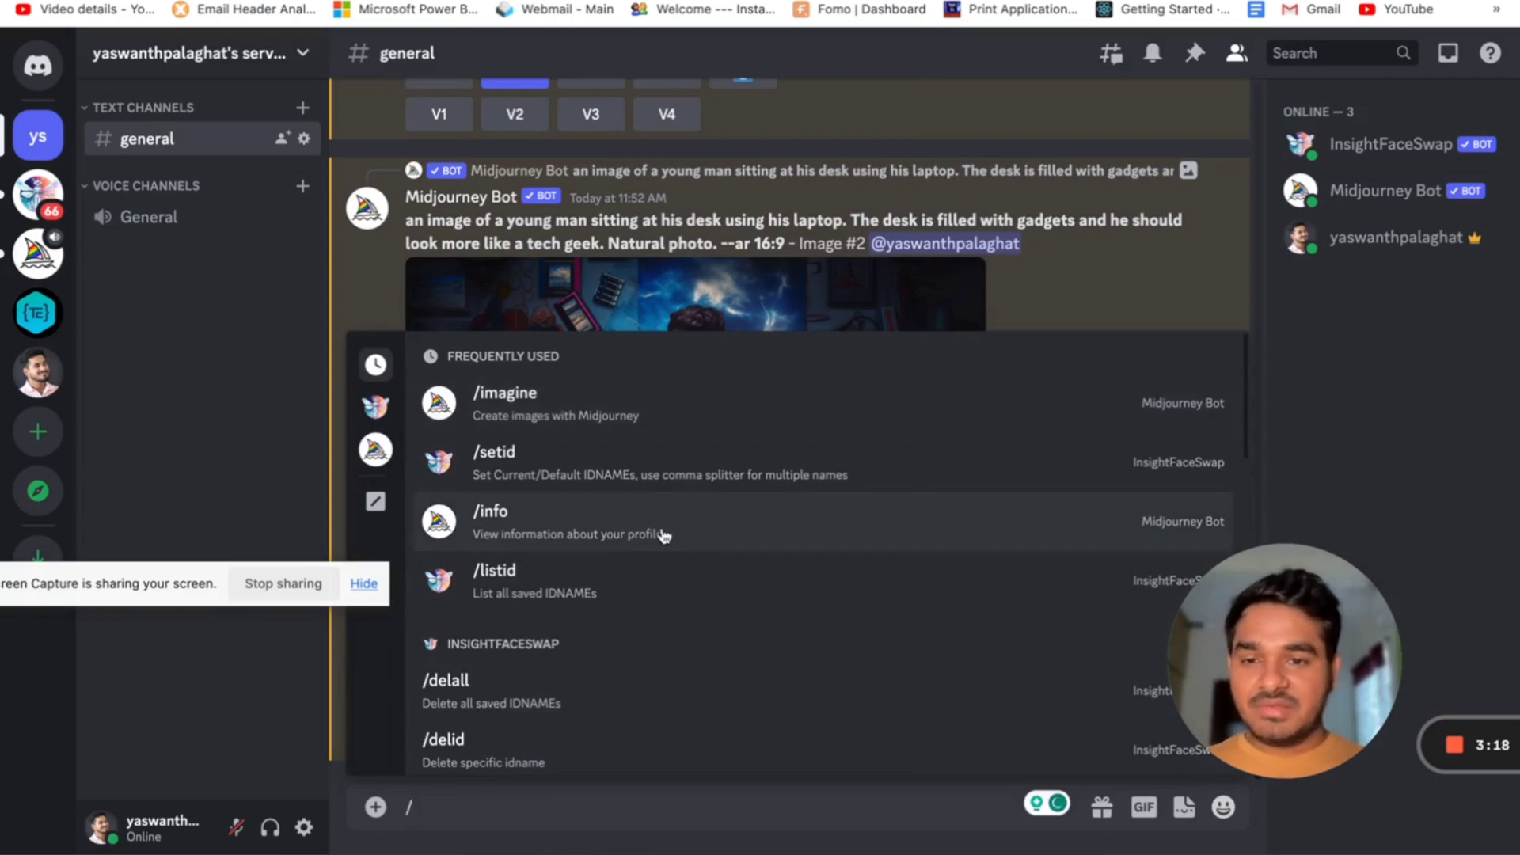
scroll(663, 534, "down", 5)
scroll(664, 534, "up", 2)
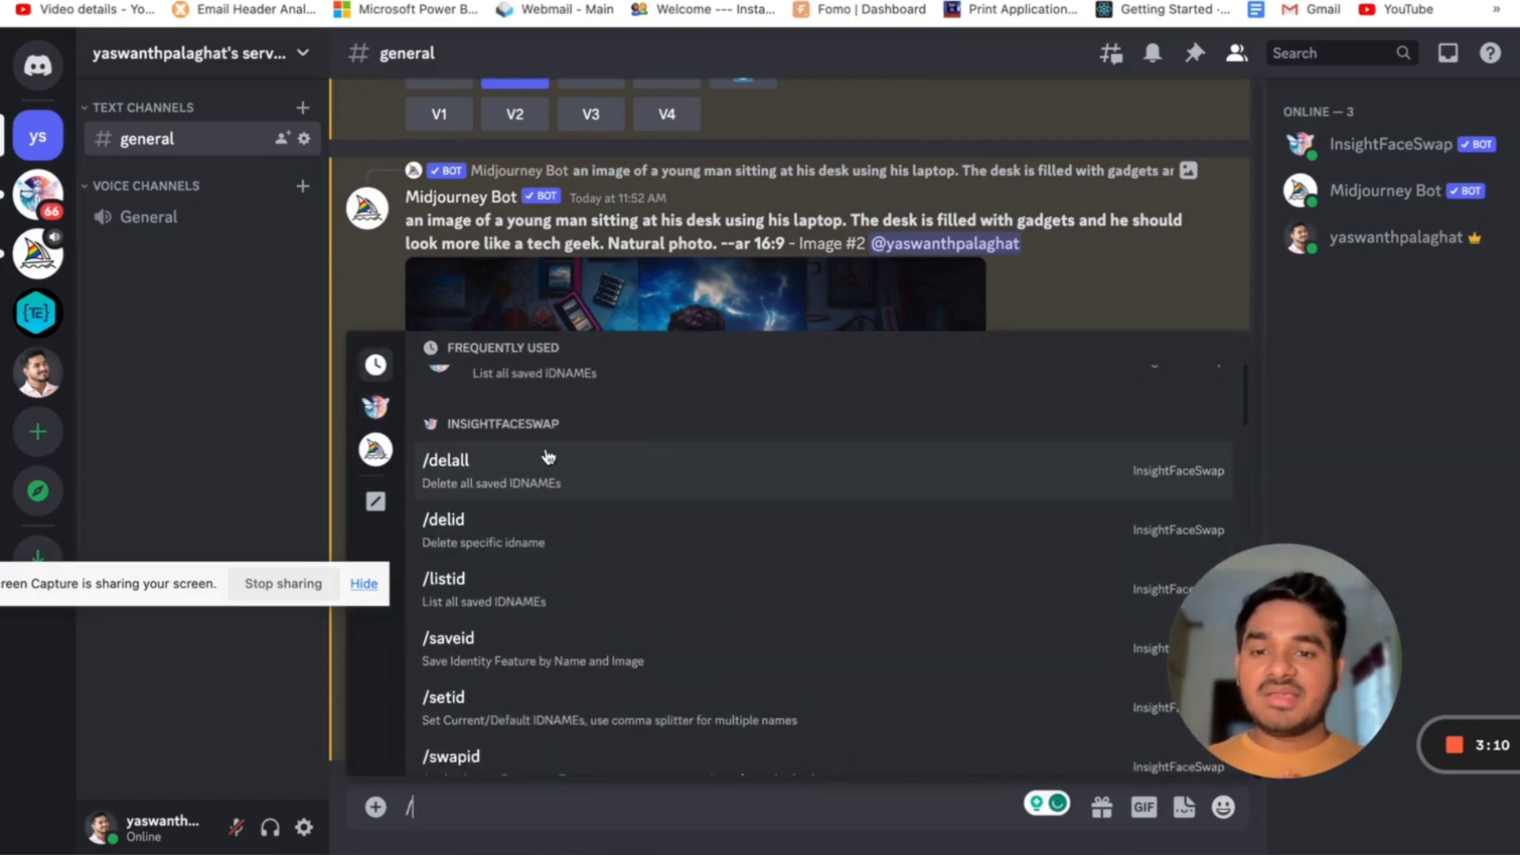
scroll(765, 550, "down", 1)
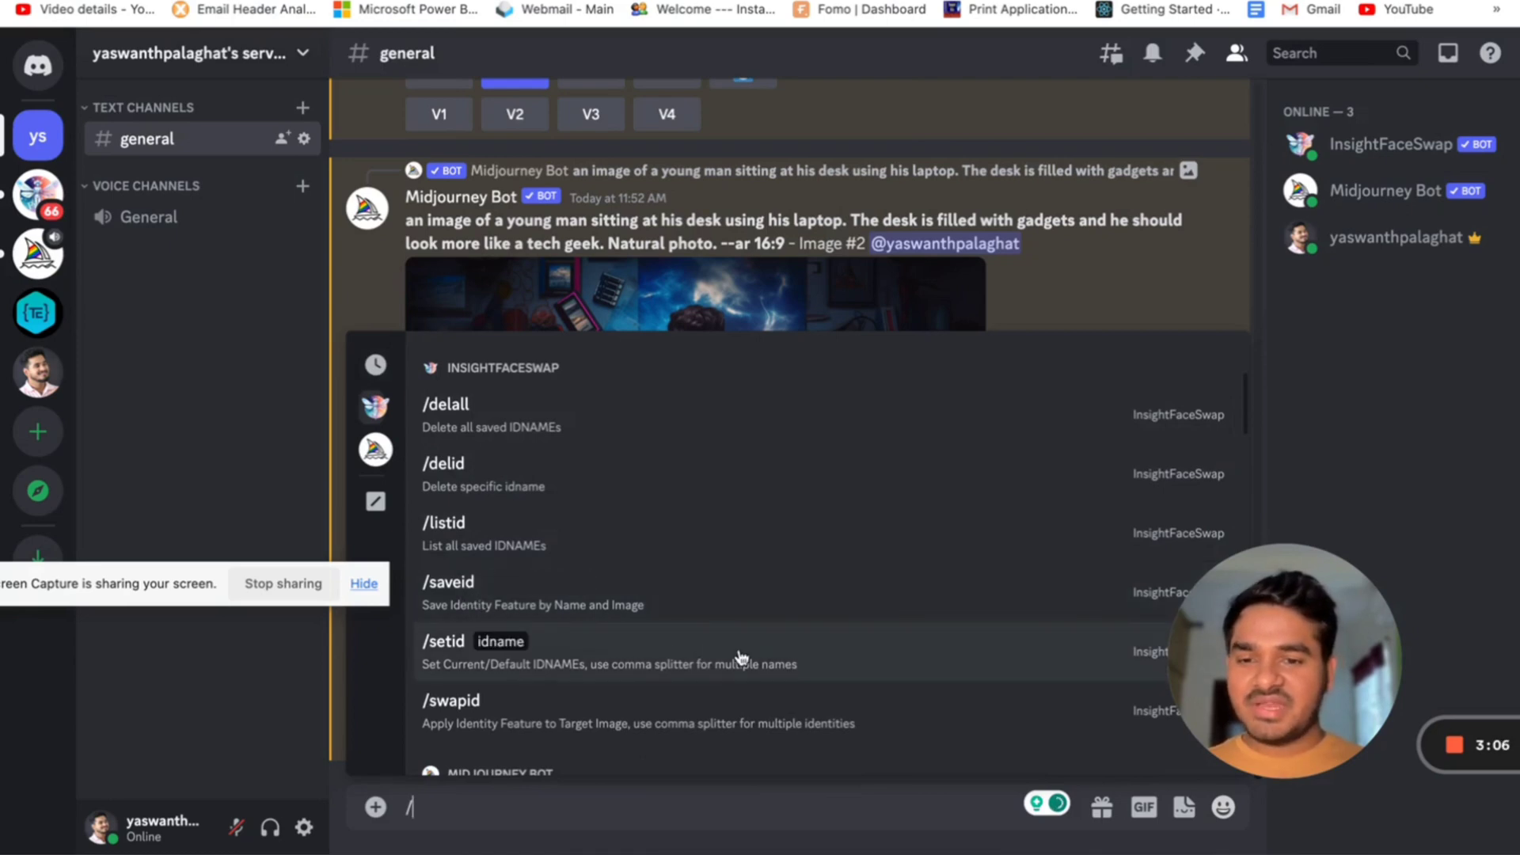
scroll(740, 655, "down", 1)
scroll(900, 464, "up", 5)
left_click(1099, 283)
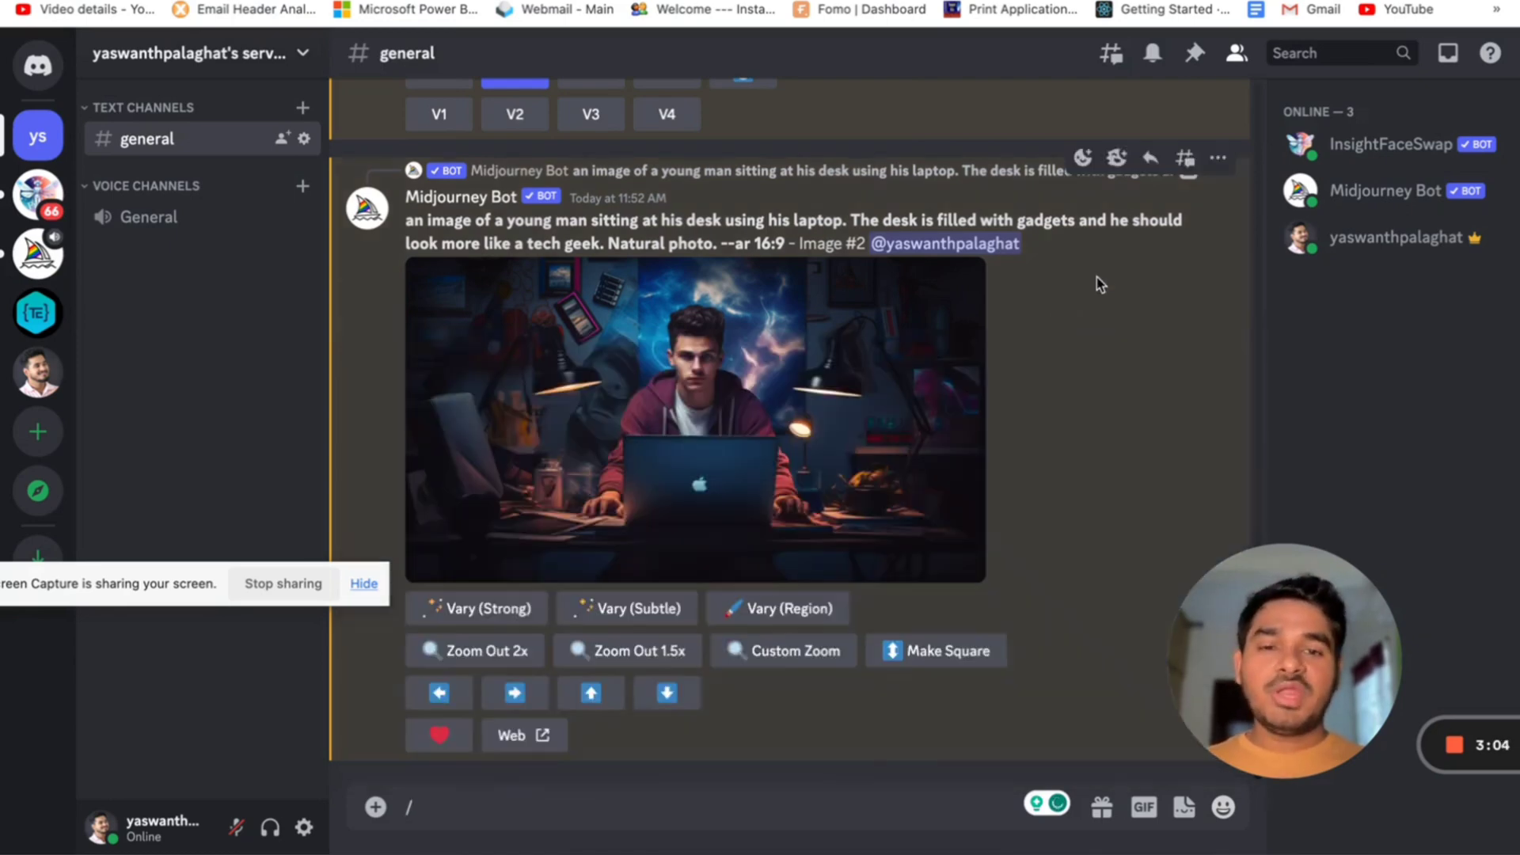
Start the InsightFaceSwap /saveid command and enter a short alphanumeric idname for the face
left_click(443, 812)
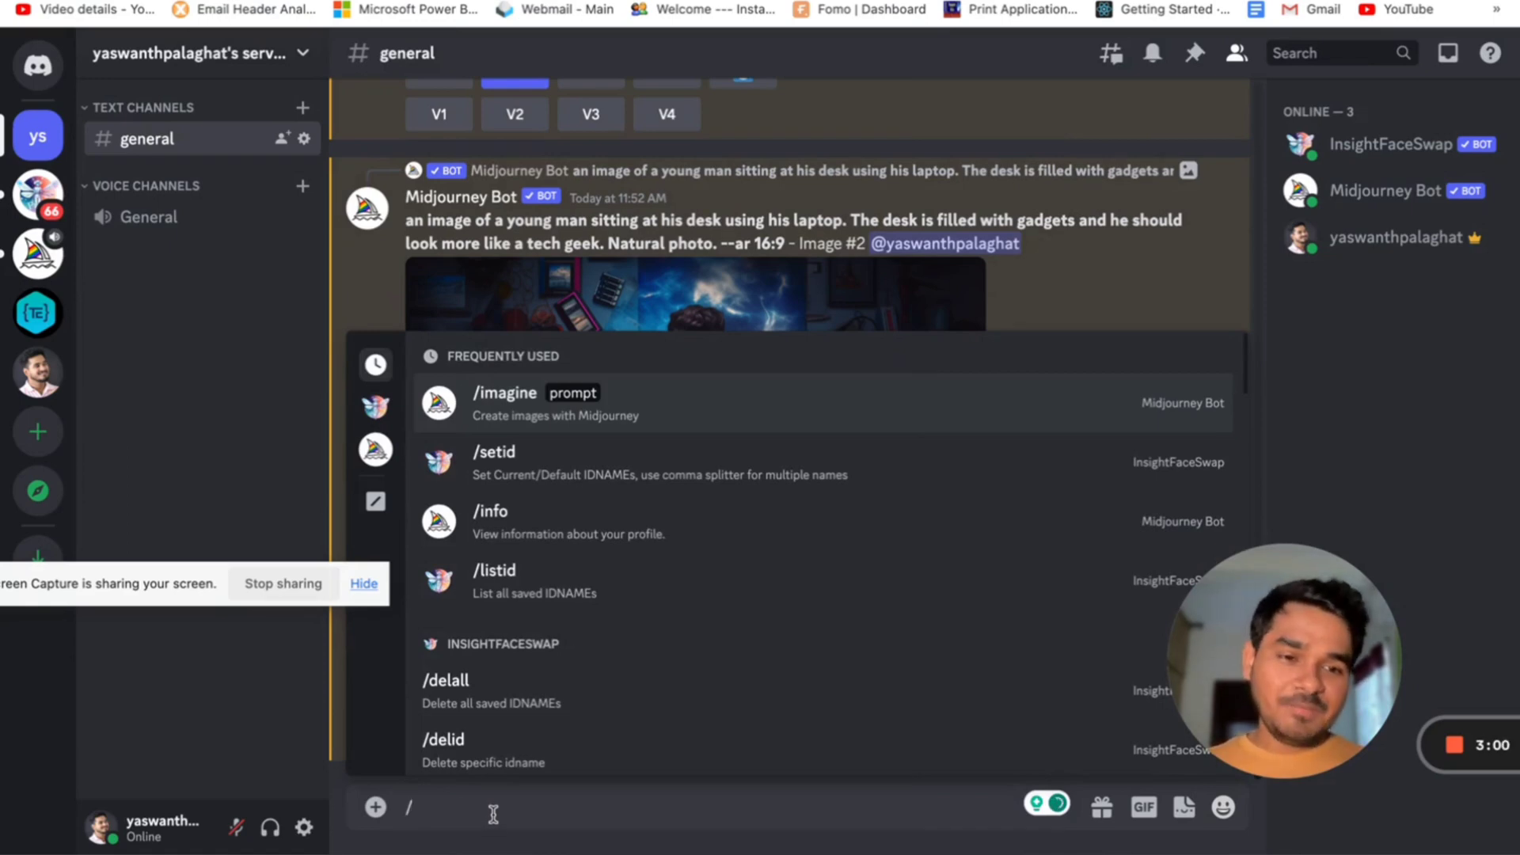
type("save")
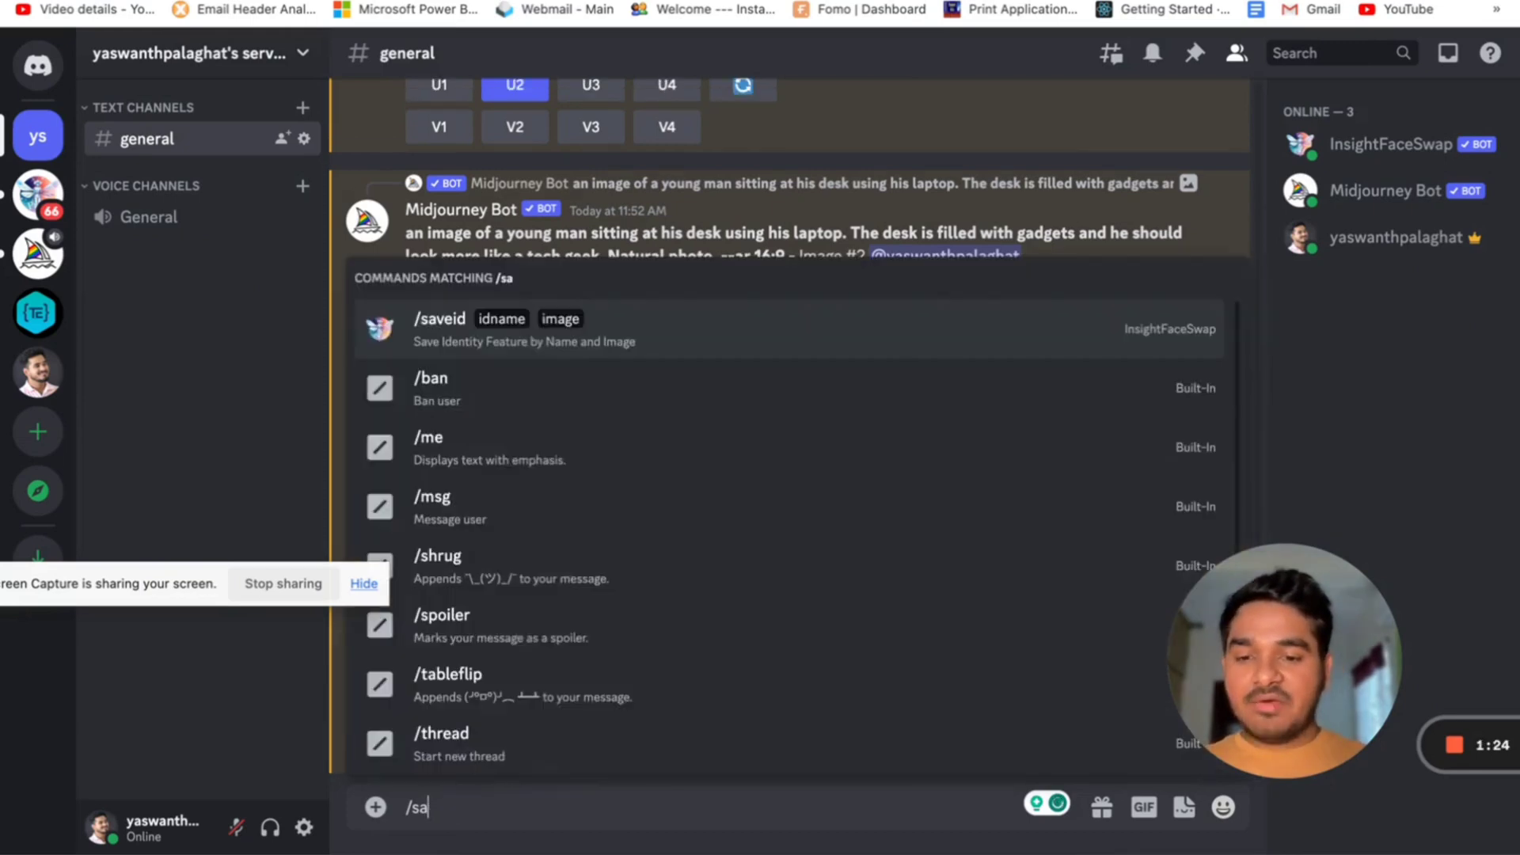
type("sav")
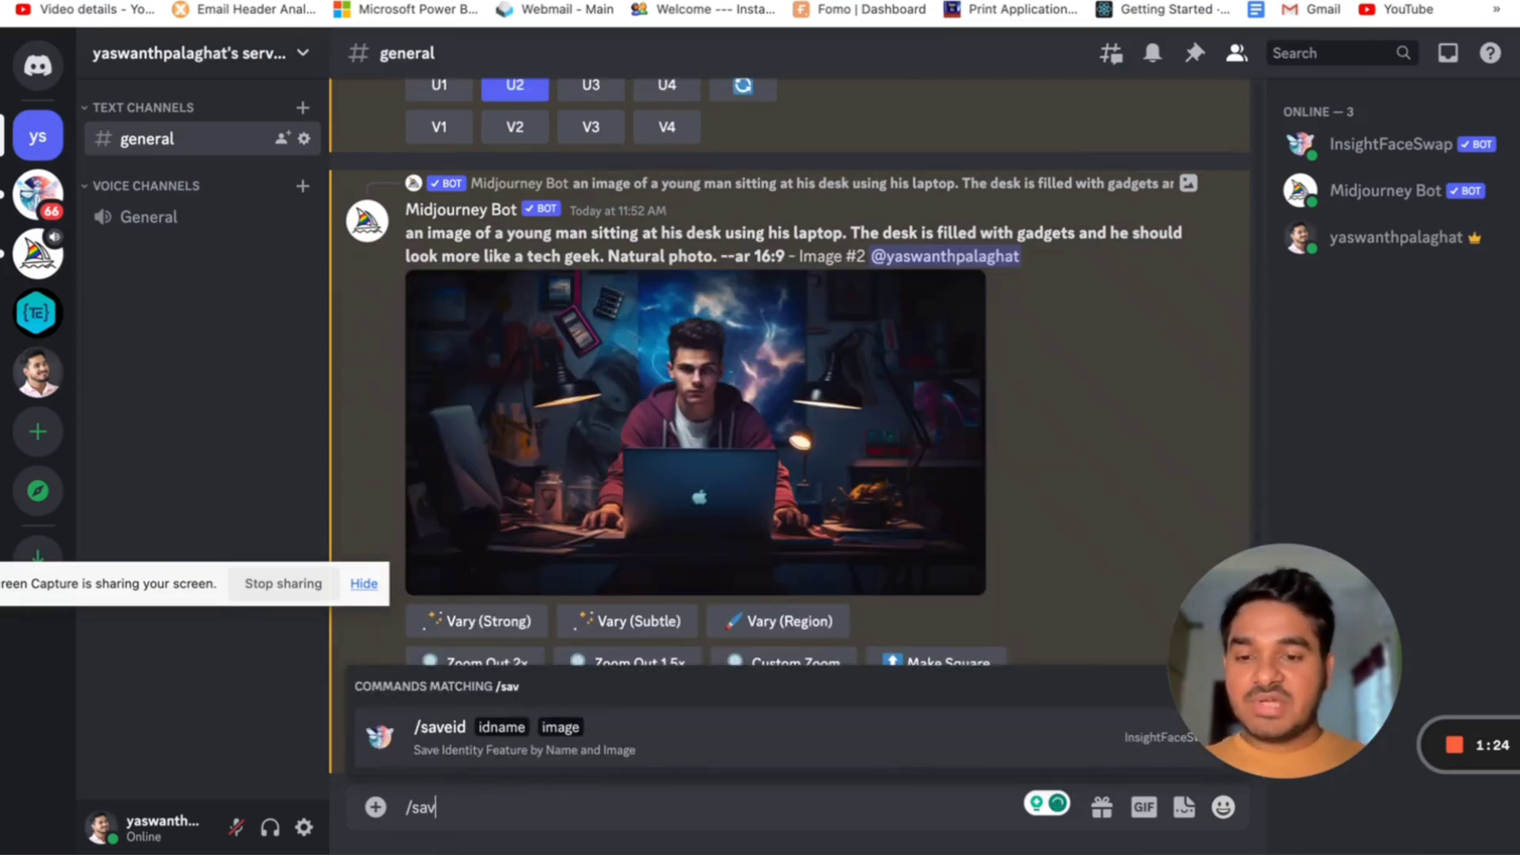
left_click(577, 727)
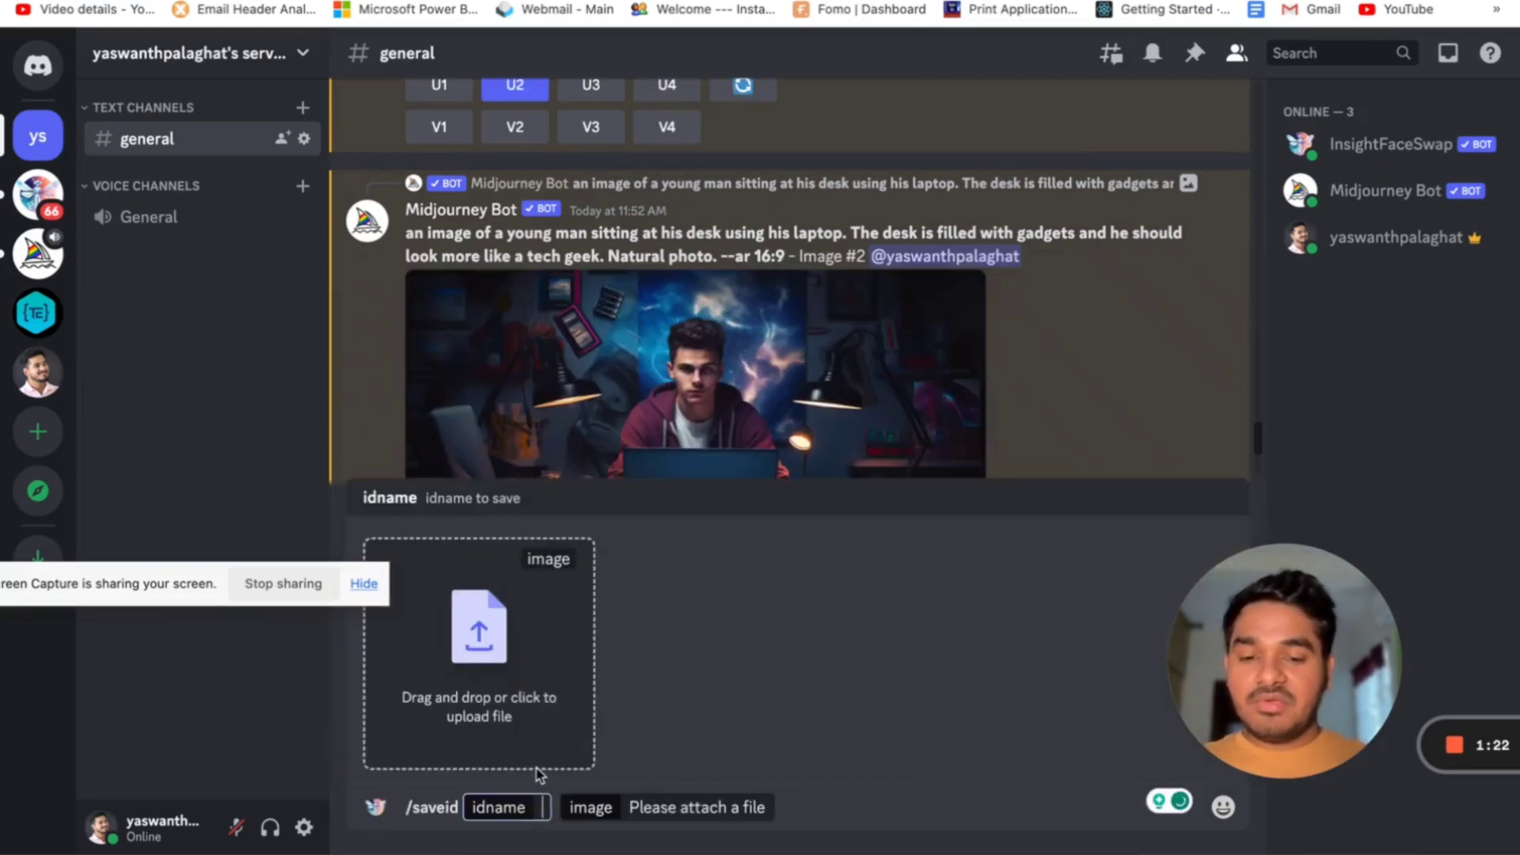
type("yas")
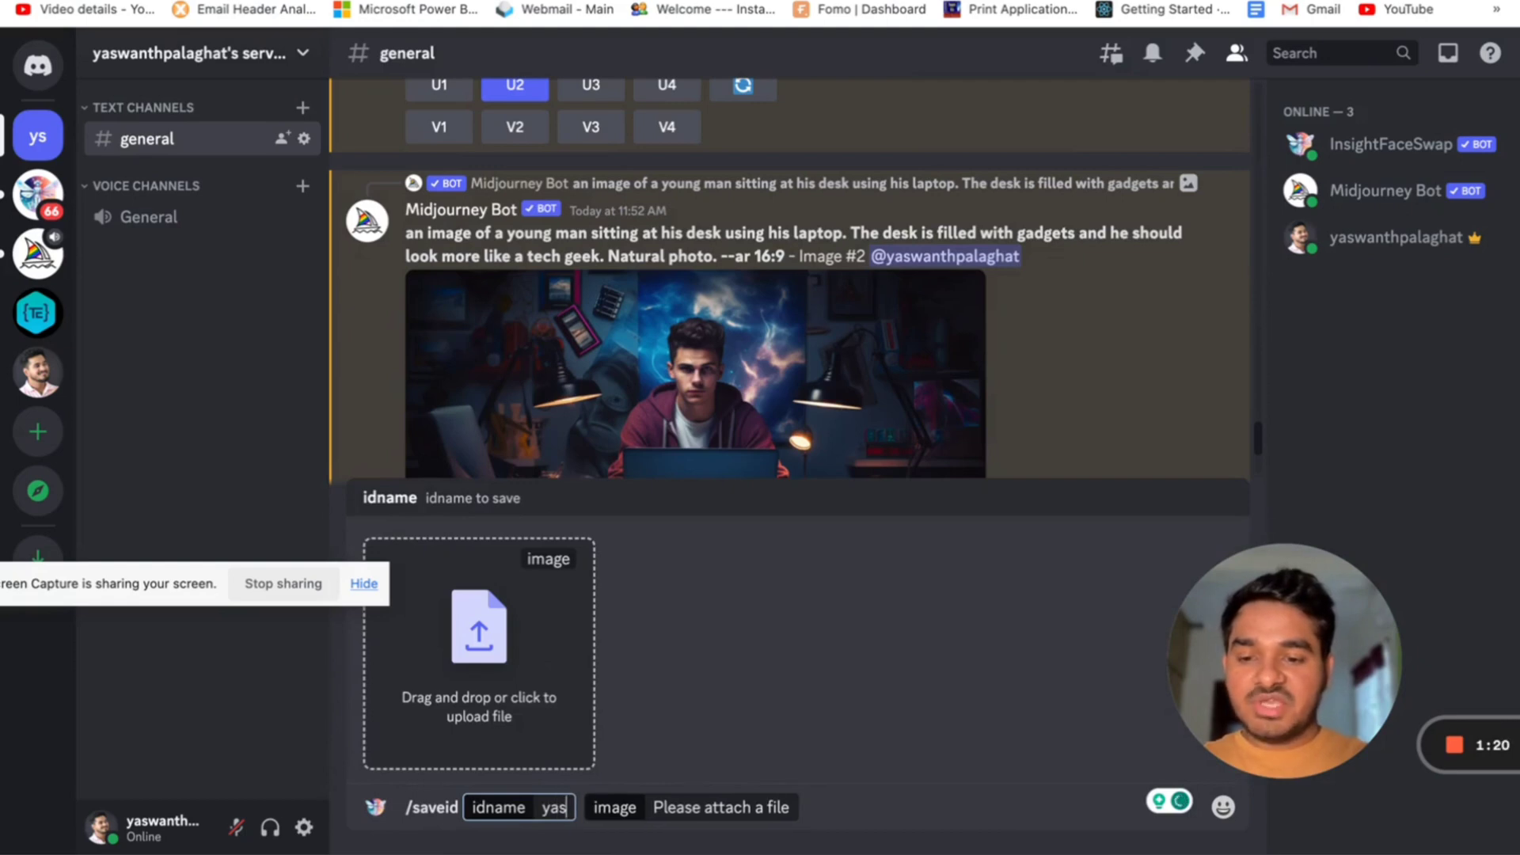
type("h3")
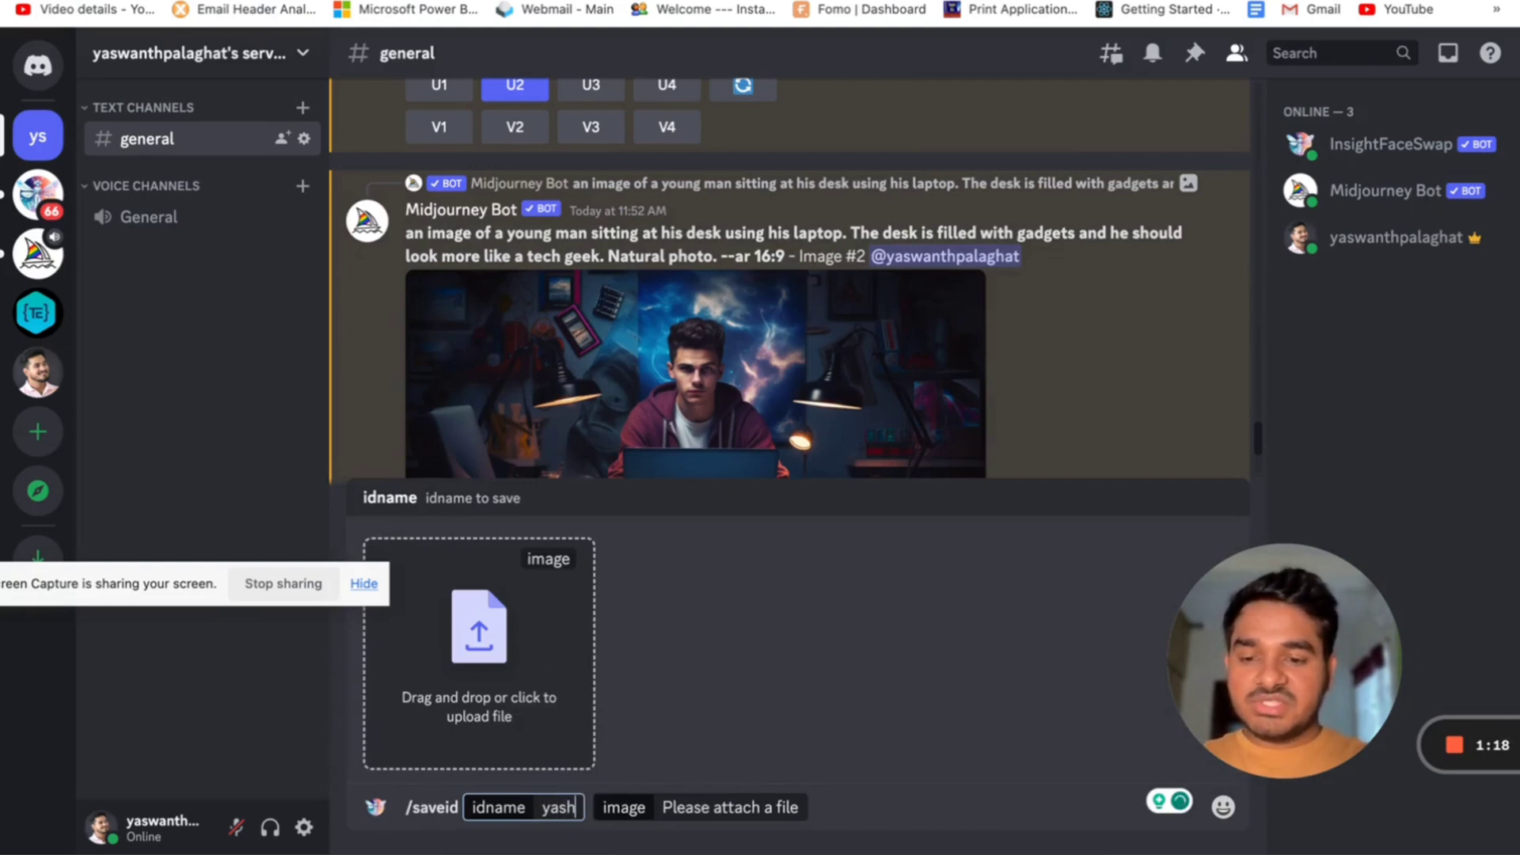
Attach the portrait photo 1692636848102.jpeg to the /saveid command and send it
left_click(496, 652)
left_click(562, 311)
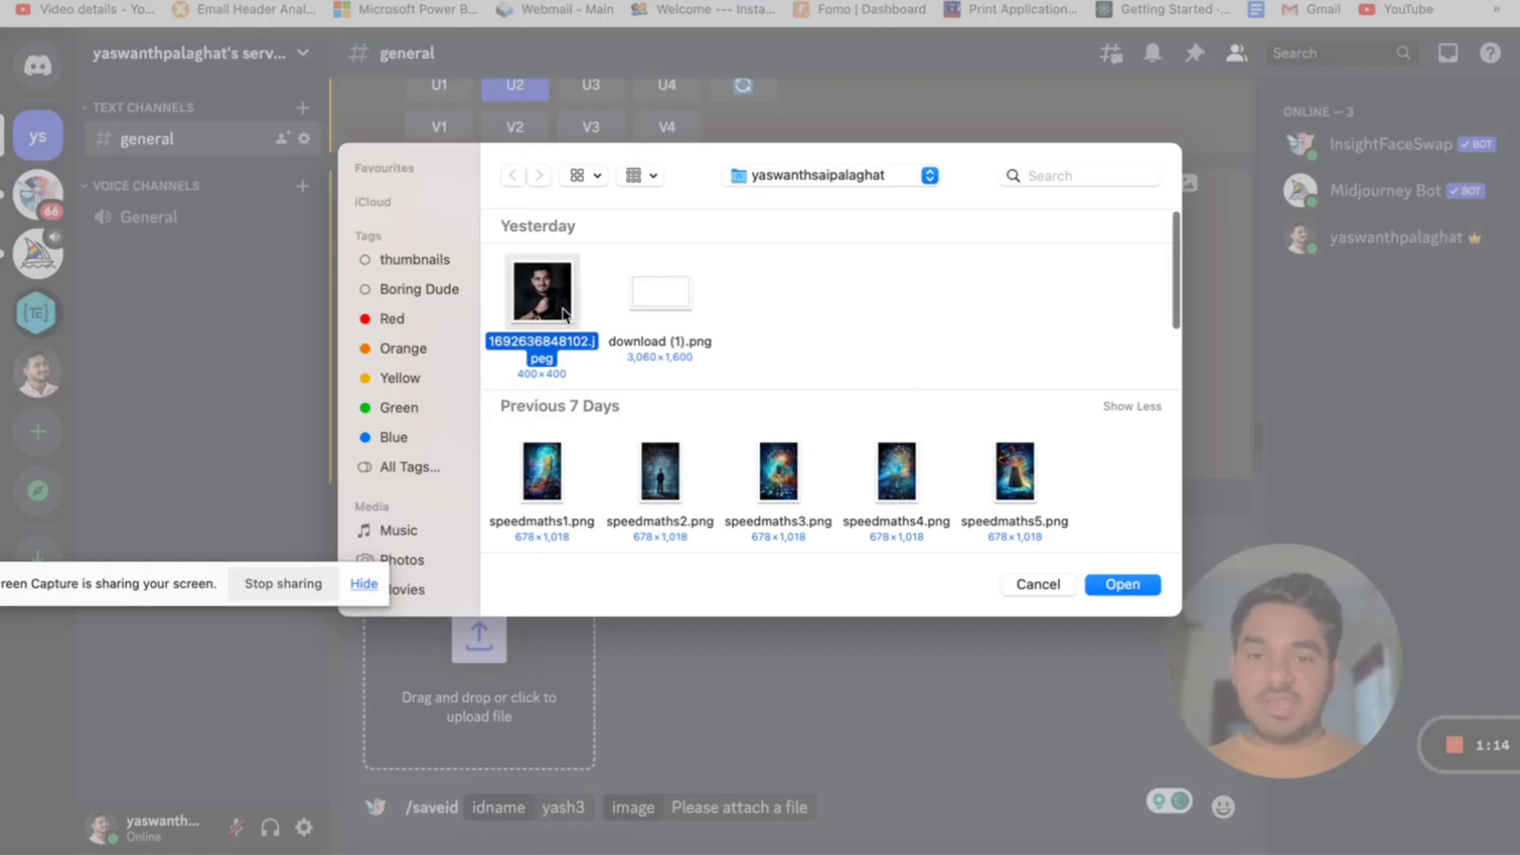
left_click(1124, 590)
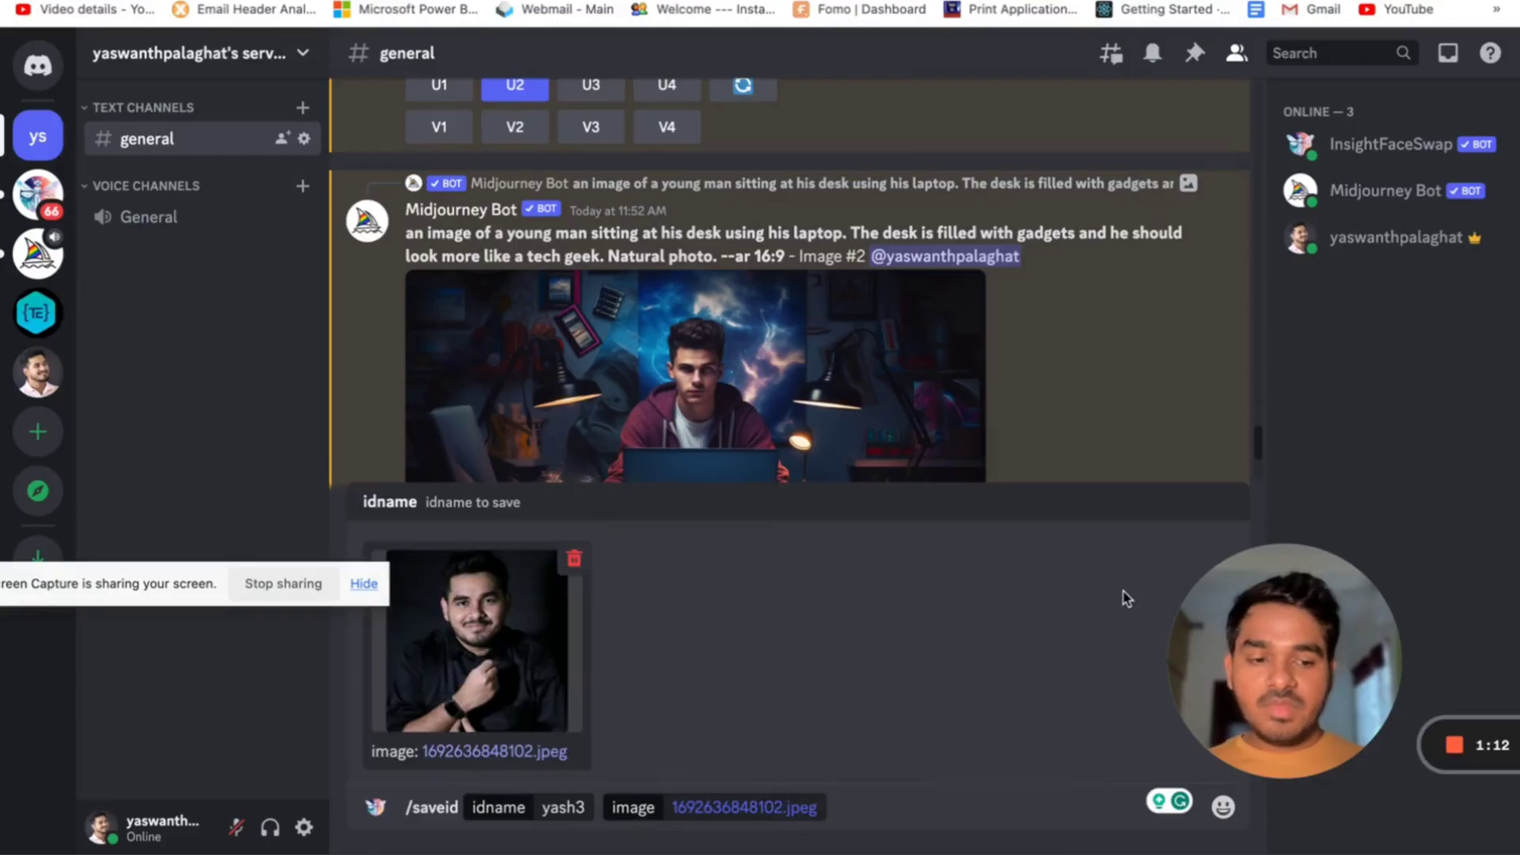
key("Return")
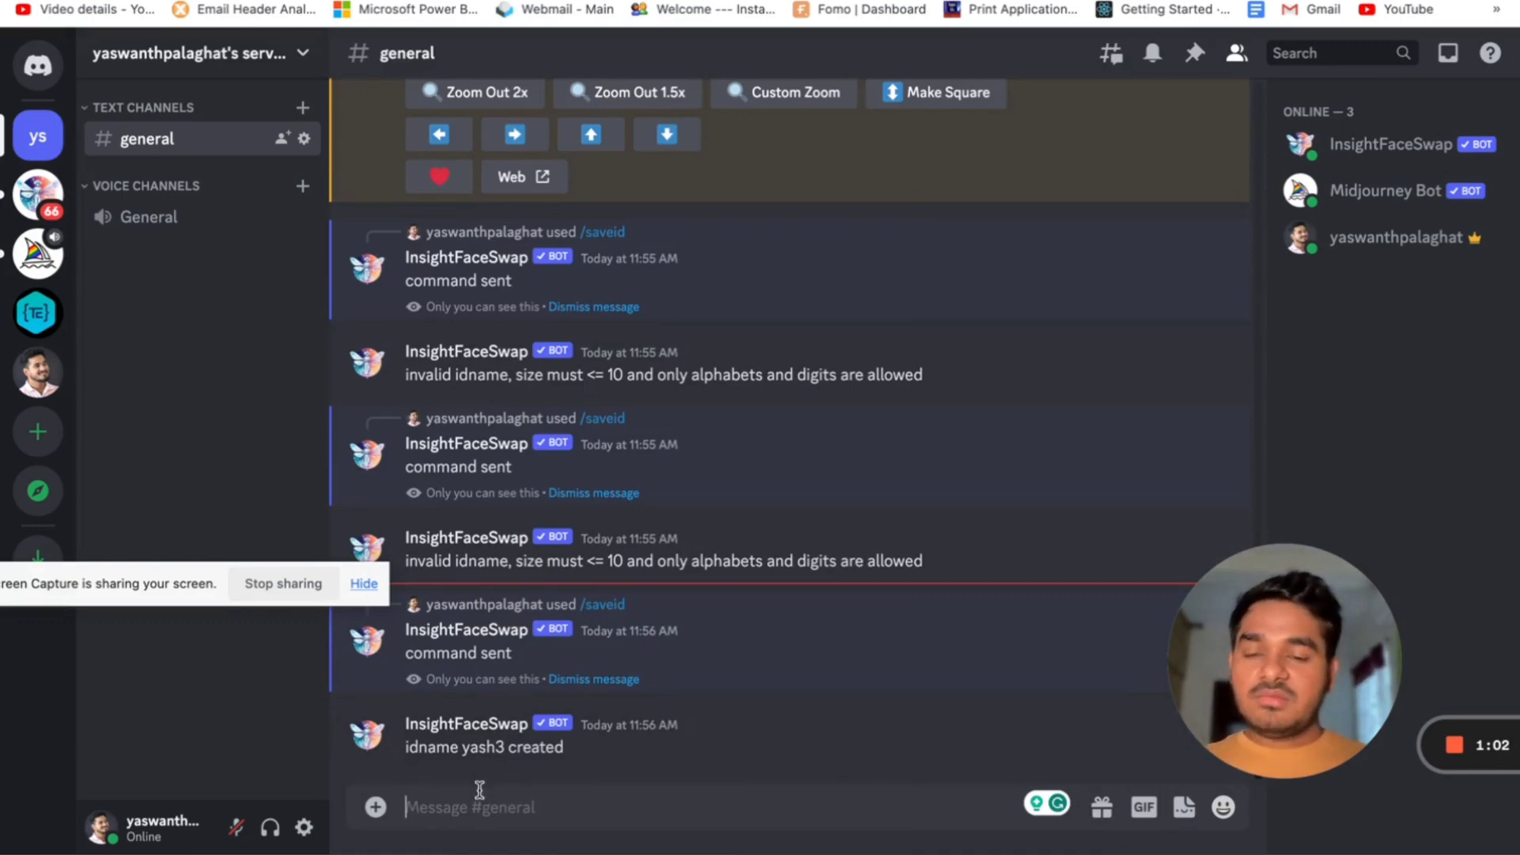
Make the newly saved face the current identity by sending the /setid command with its idname
type("/seti")
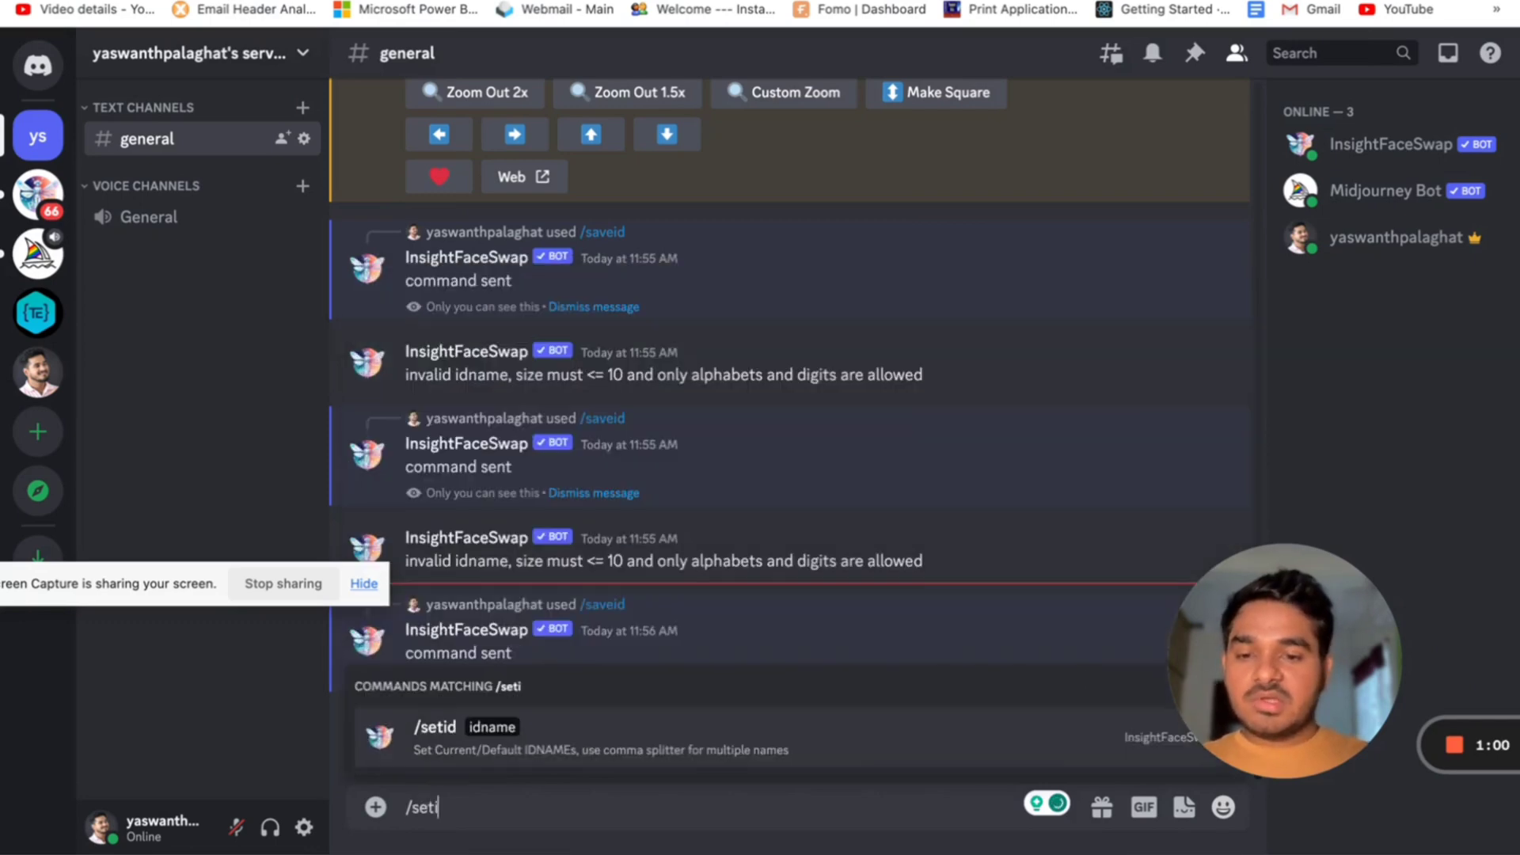
type("d")
key("Tab")
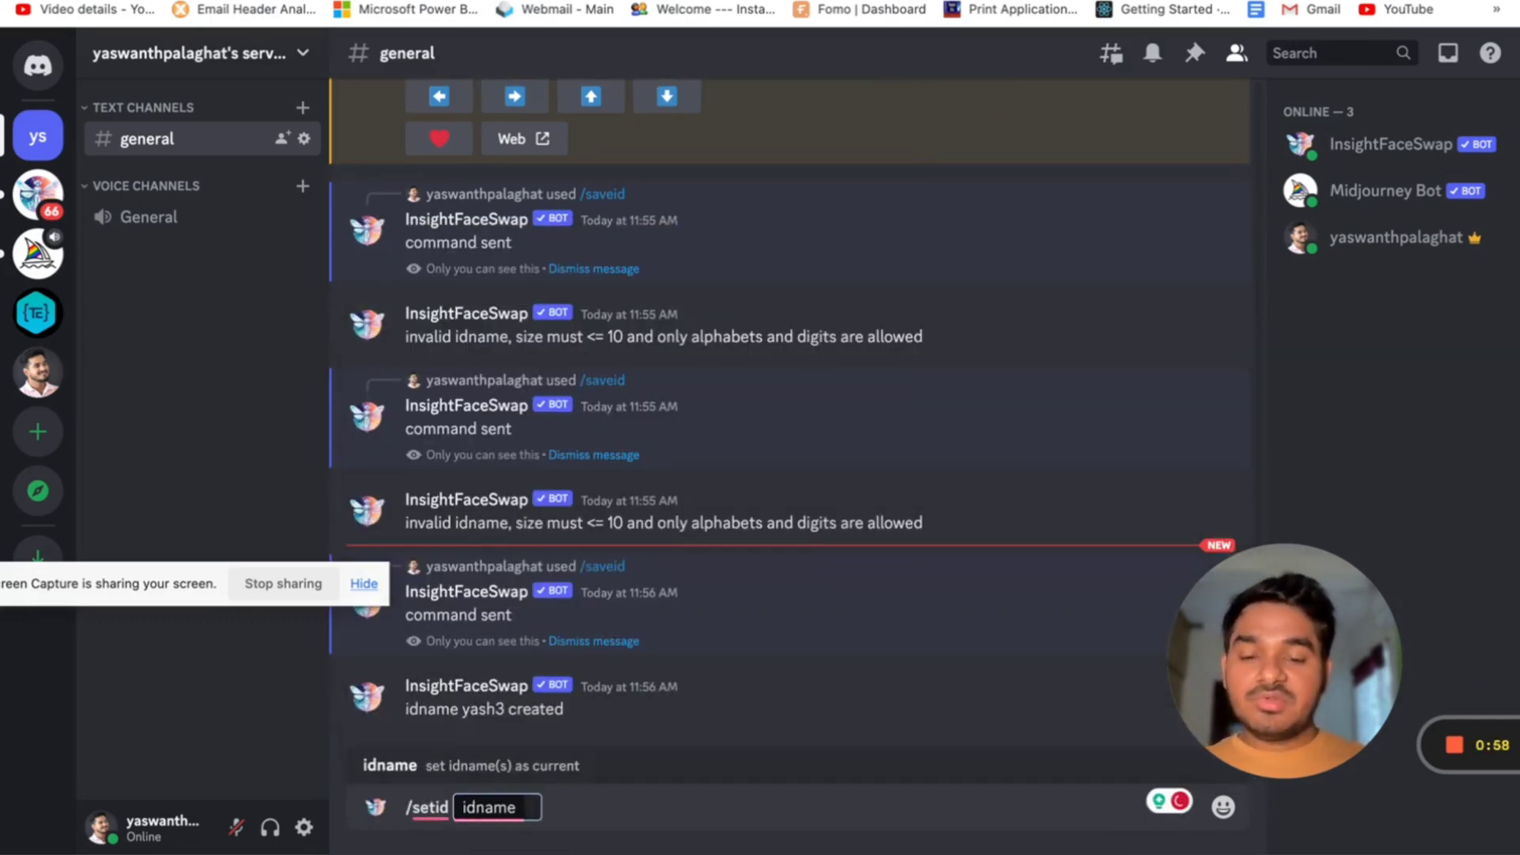
type("yash3")
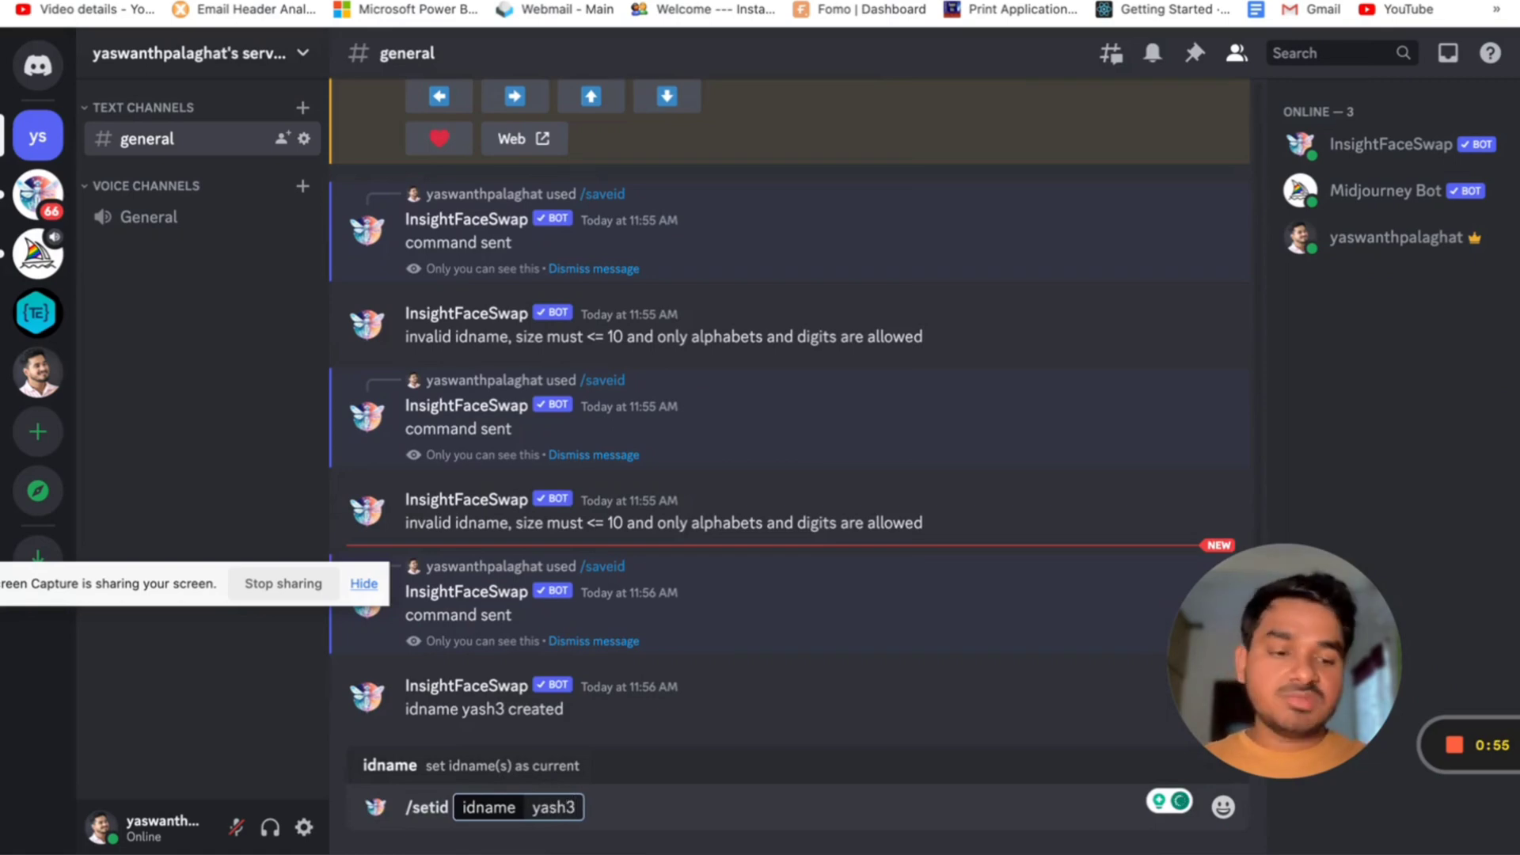
key("Return")
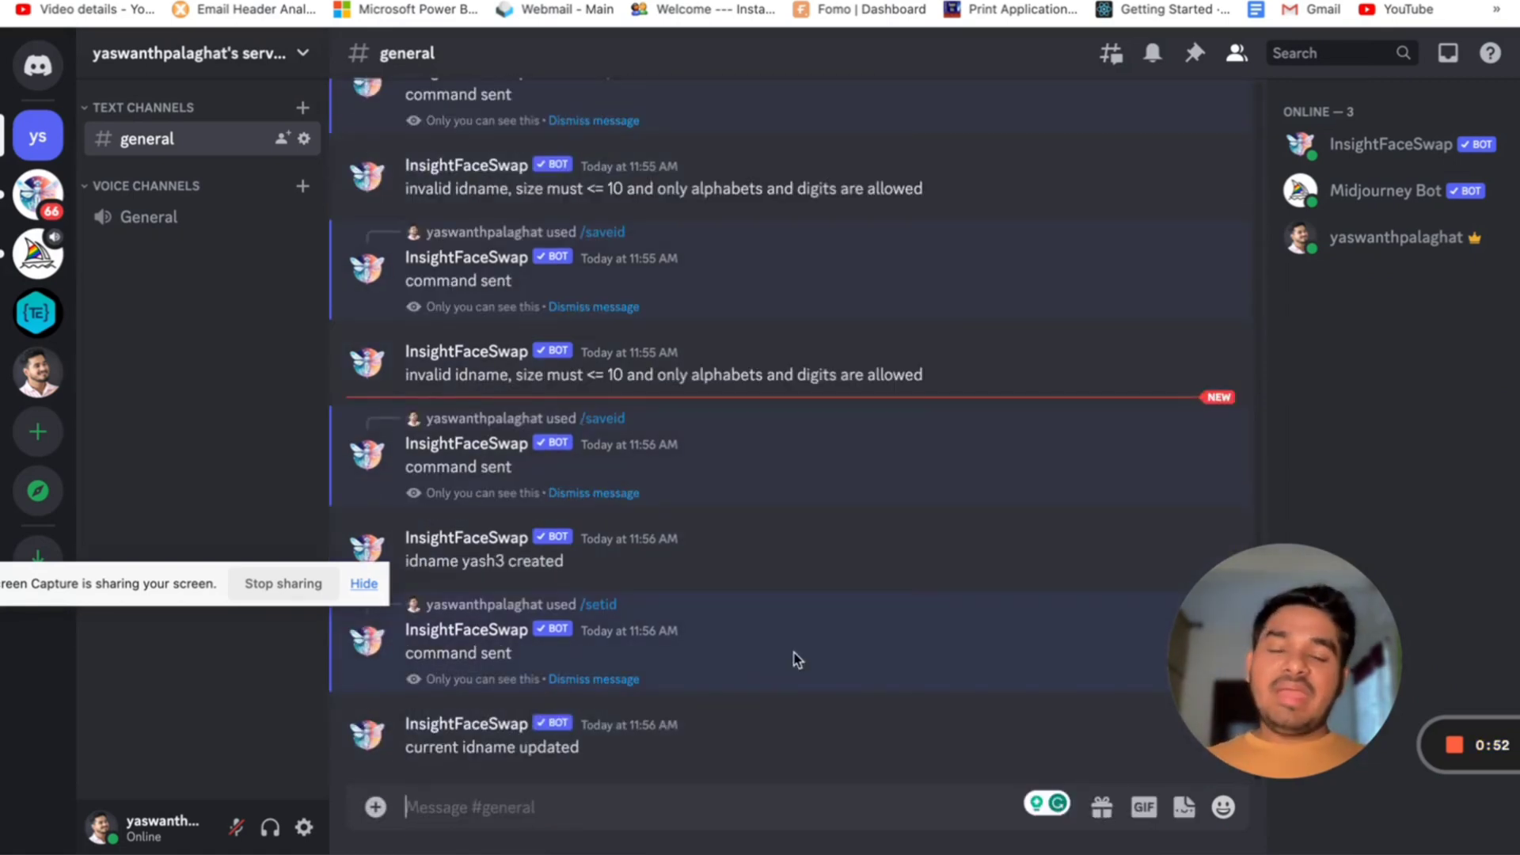
Run the INSwapper app on the upscaled image of the young man at his desk to swap his face
scroll(796, 660, "up", 10)
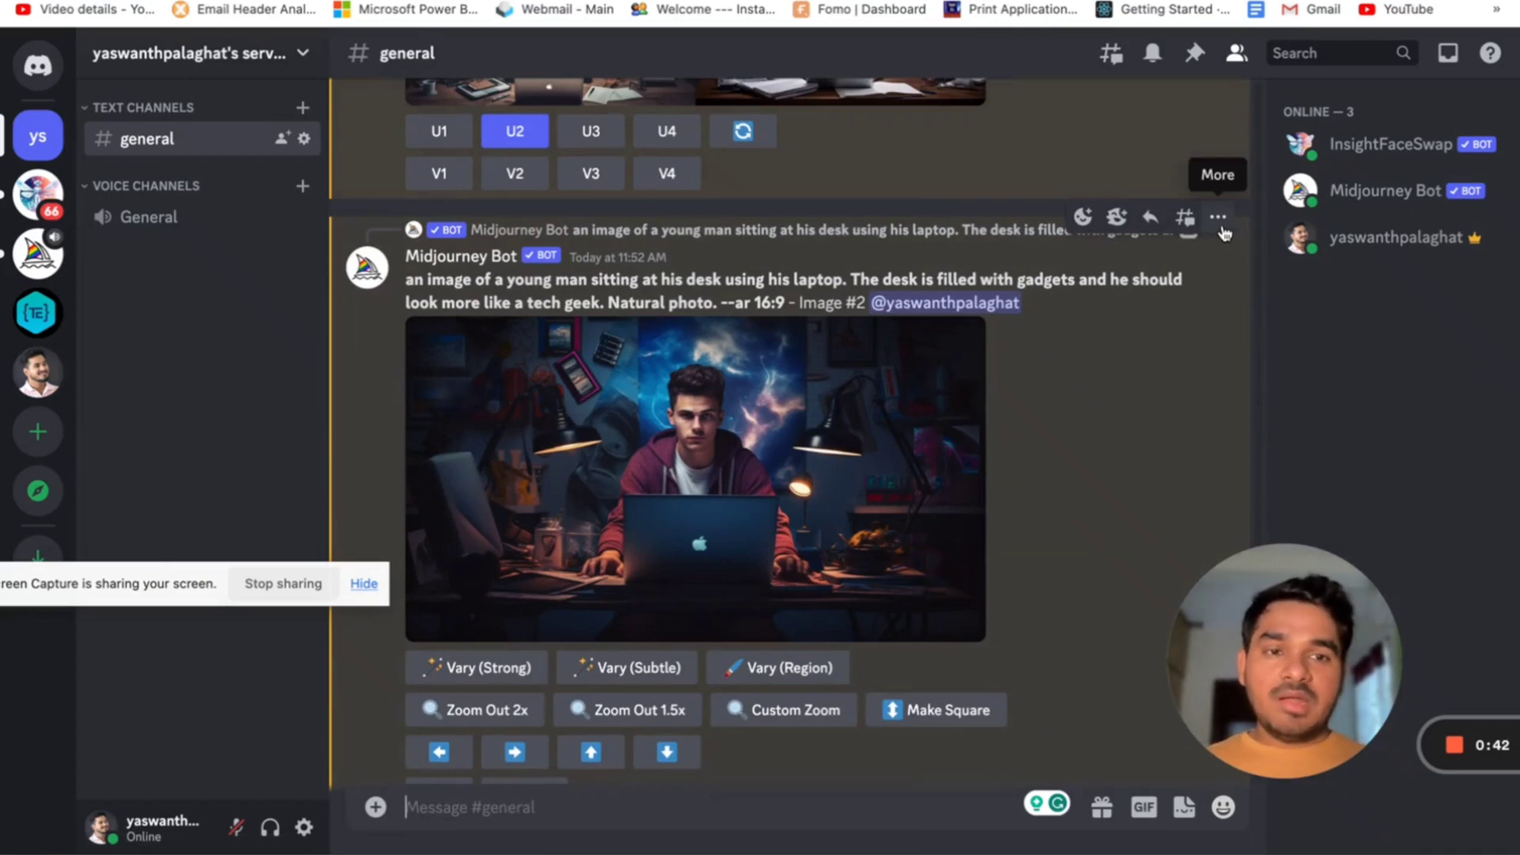
left_click(1219, 218)
mouse_move(1044, 513)
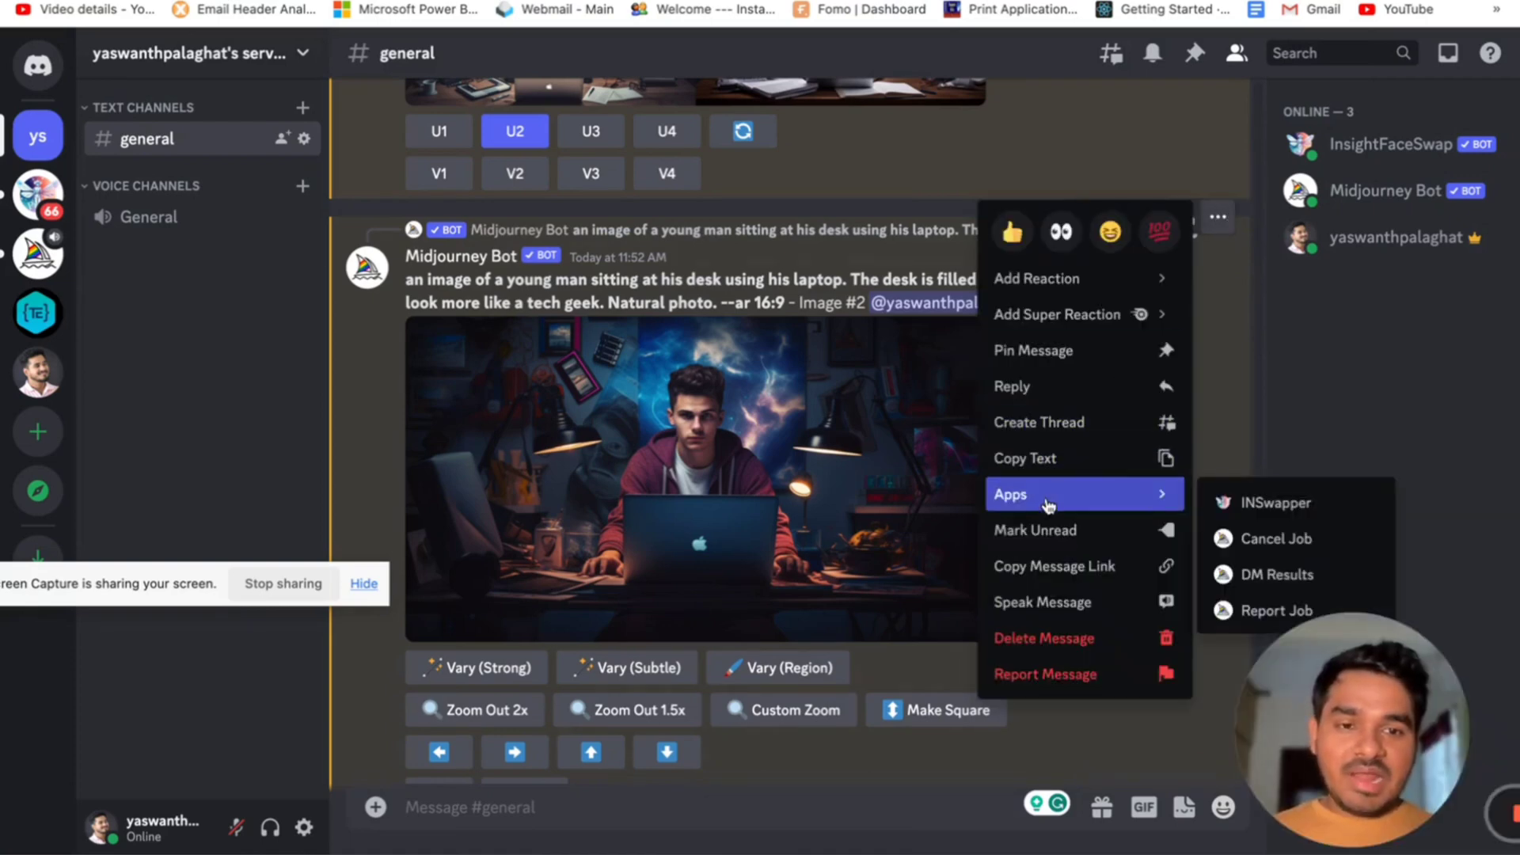
left_click(1230, 504)
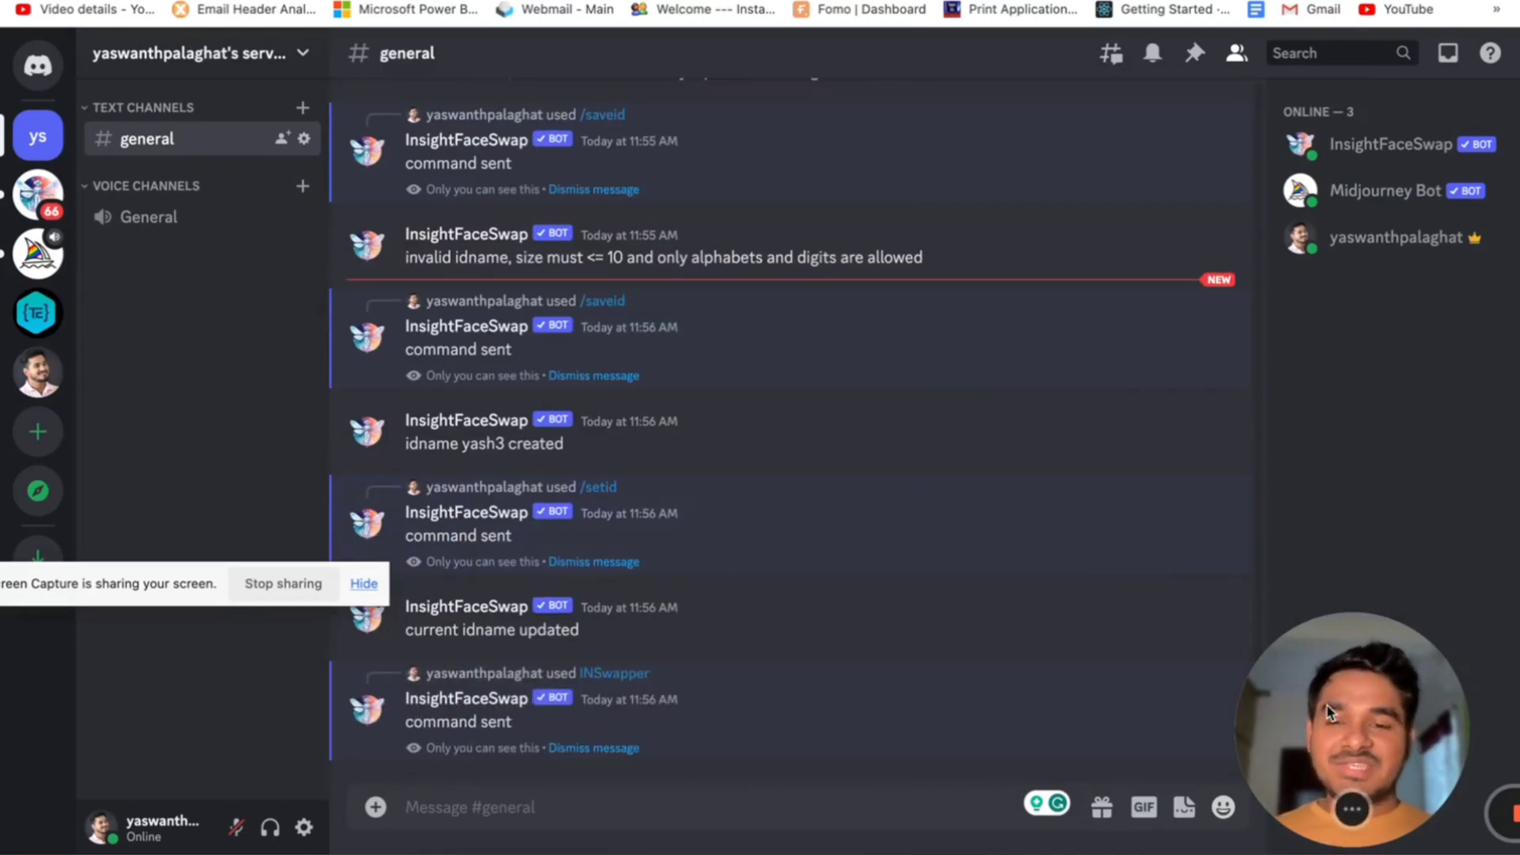
left_click_drag(1328, 712, 950, 283)
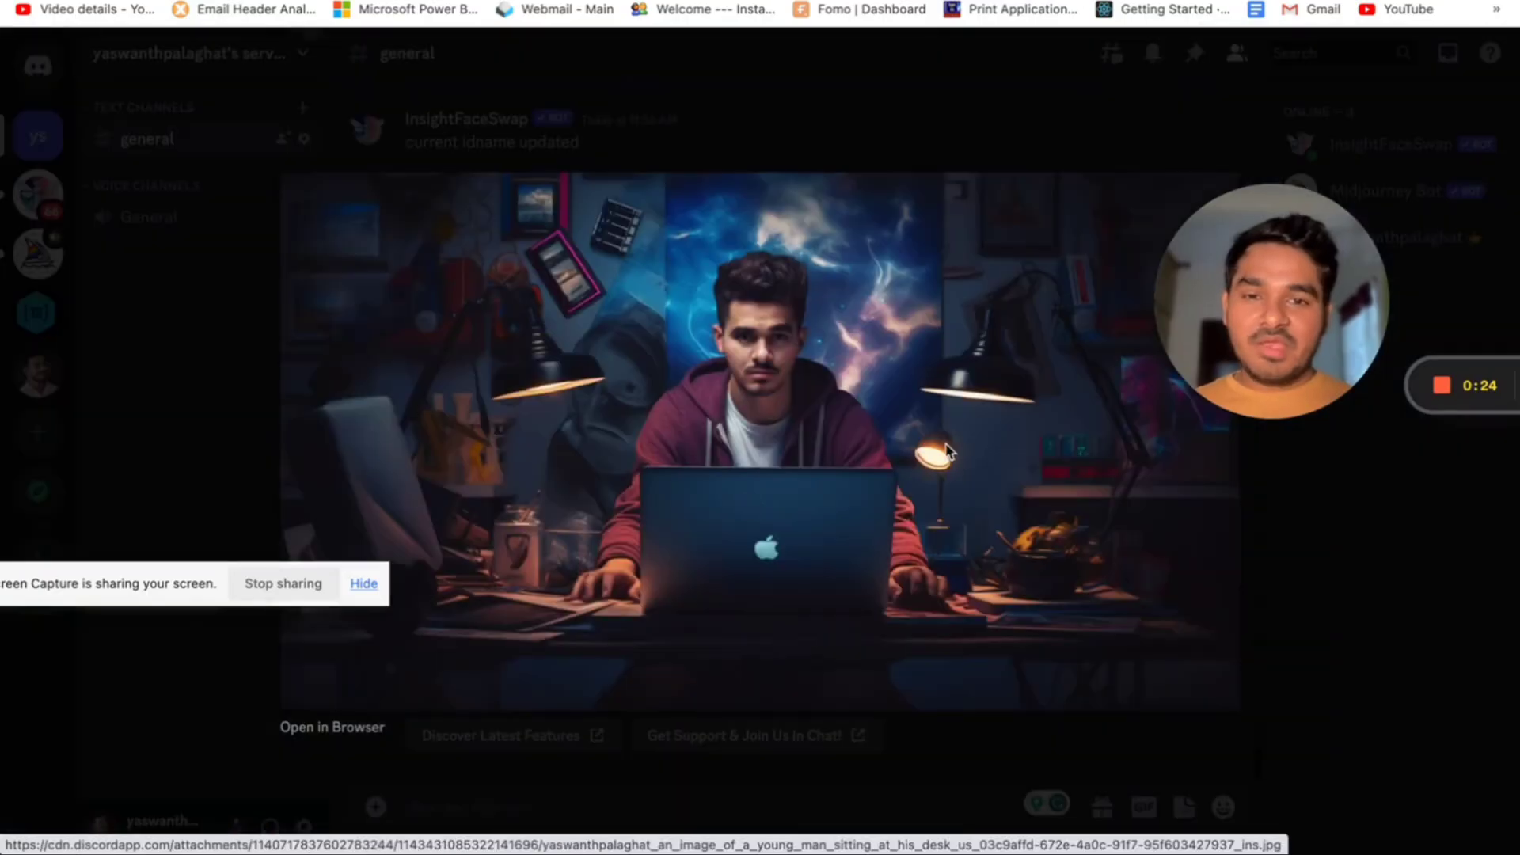